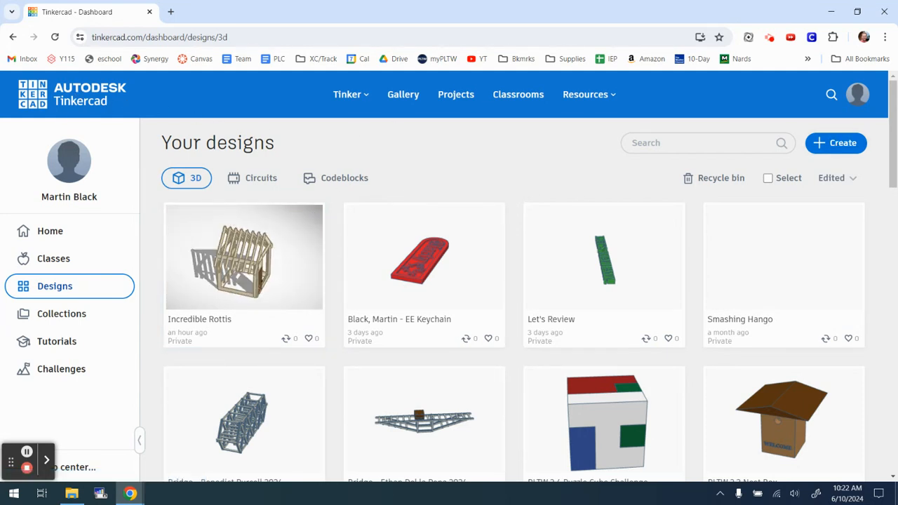
# - Create a new 3D design and name it Popsicle Stick House
pyautogui.click(840, 144)
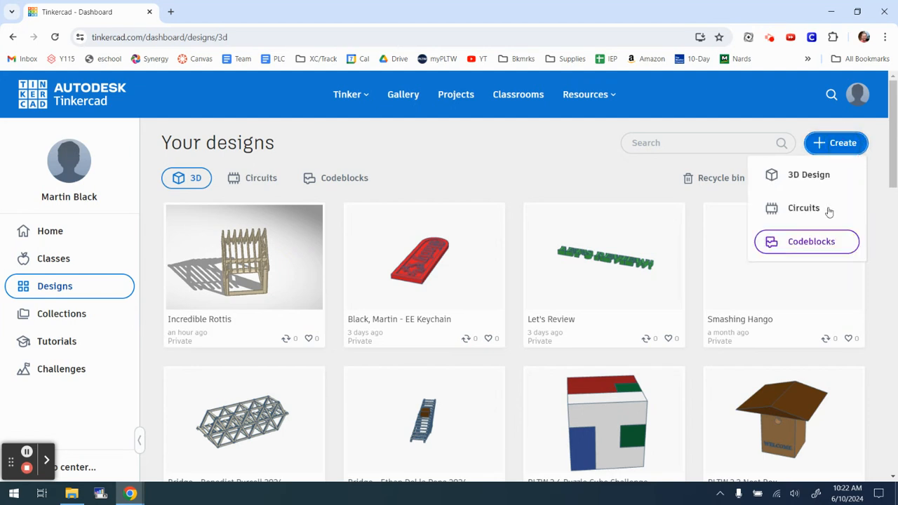
pyautogui.click(822, 175)
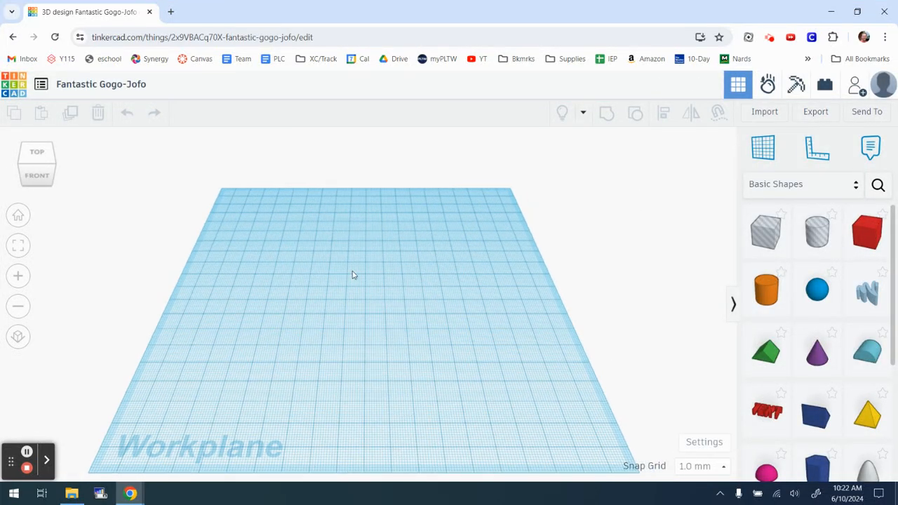
pyautogui.click(89, 85)
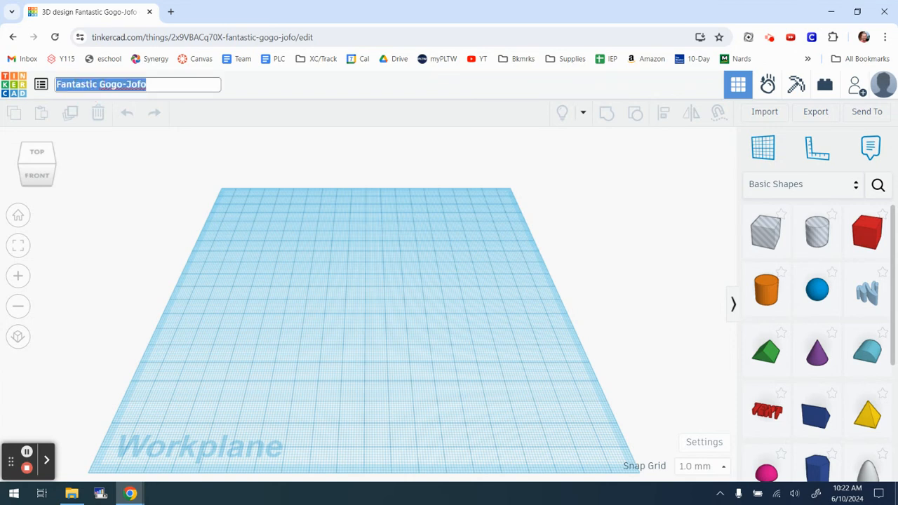
pyautogui.write('P')
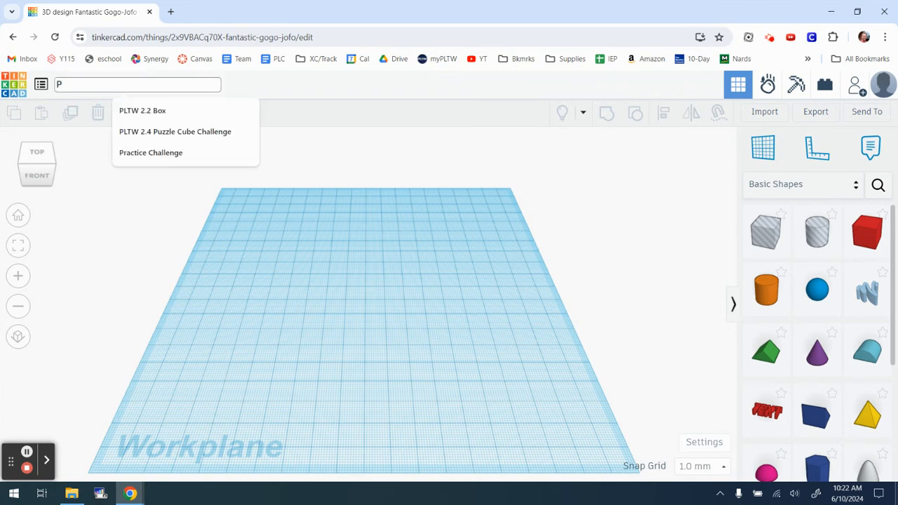
pyautogui.write('opsicle Stick')
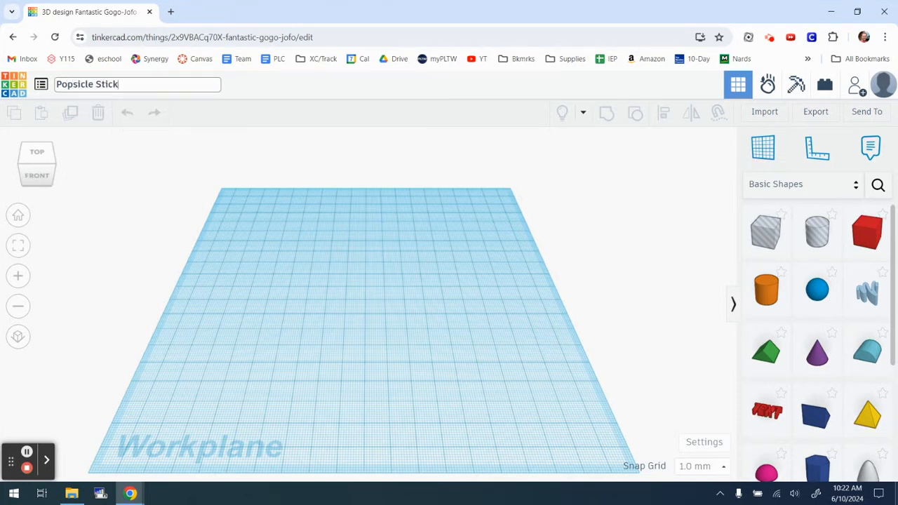
pyautogui.write(' House')
pyautogui.click(141, 184)
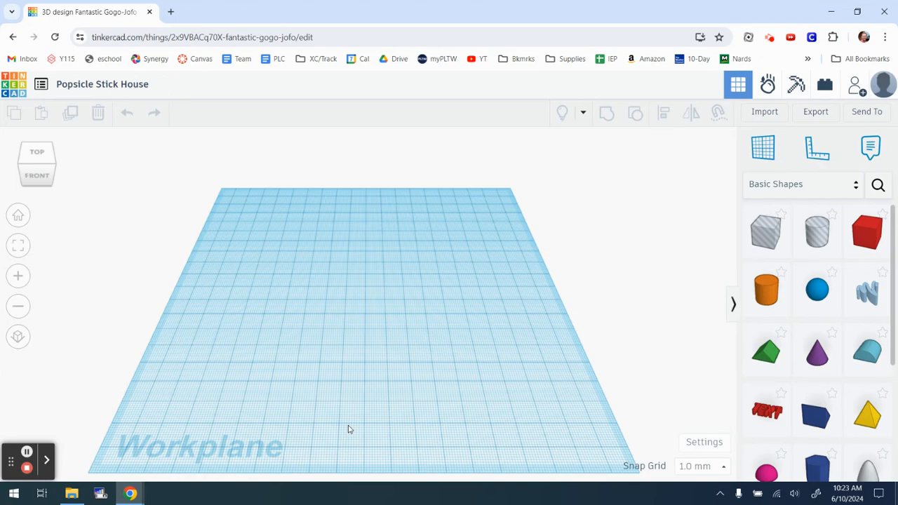
pyautogui.scroll(5, 349, 429)
pyautogui.scroll(-6, 347, 426)
pyautogui.scroll(4, 346, 424)
pyautogui.scroll(-4, 347, 424)
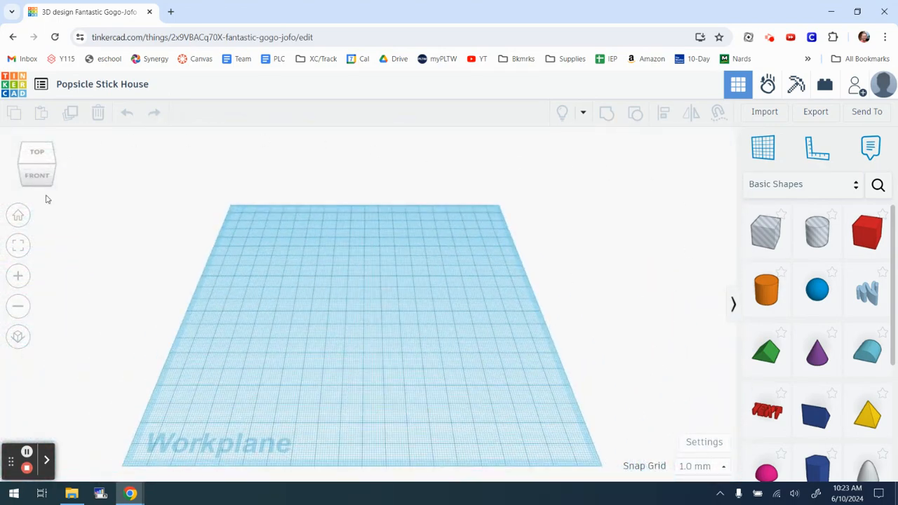
pyautogui.moveTo(321, 335); pyautogui.dragTo(349, 279, button='middle')
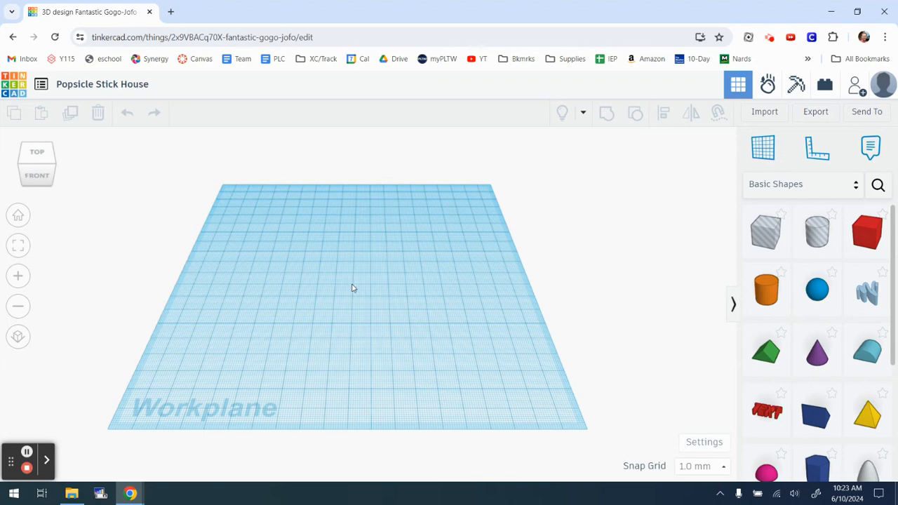
pyautogui.moveTo(40, 171)
pyautogui.mouseDown()
pyautogui.moveTo(35, 160)
pyautogui.moveTo(41, 173)
pyautogui.mouseUp()
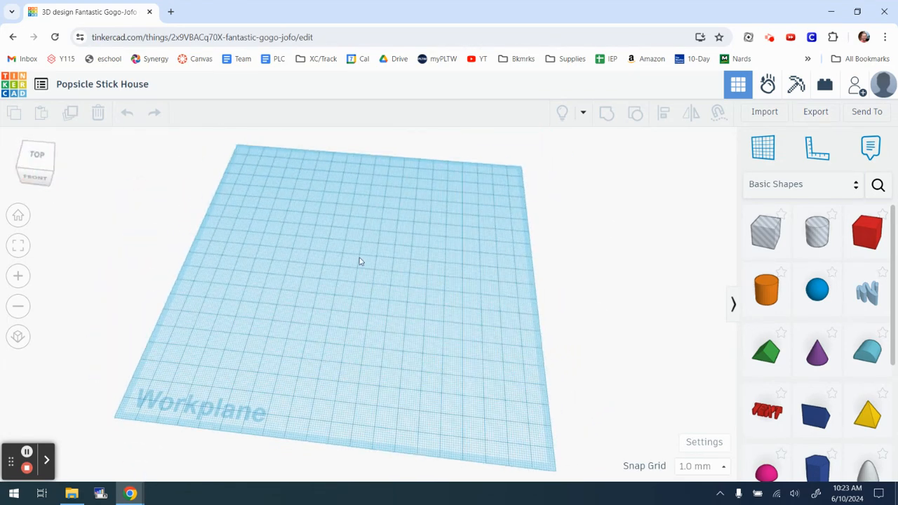
pyautogui.moveTo(382, 274)
pyautogui.mouseDown(button='right')
pyautogui.moveTo(442, 267)
pyautogui.moveTo(341, 248)
pyautogui.moveTo(403, 278)
pyautogui.moveTo(390, 276)
pyautogui.mouseUp(button='right')
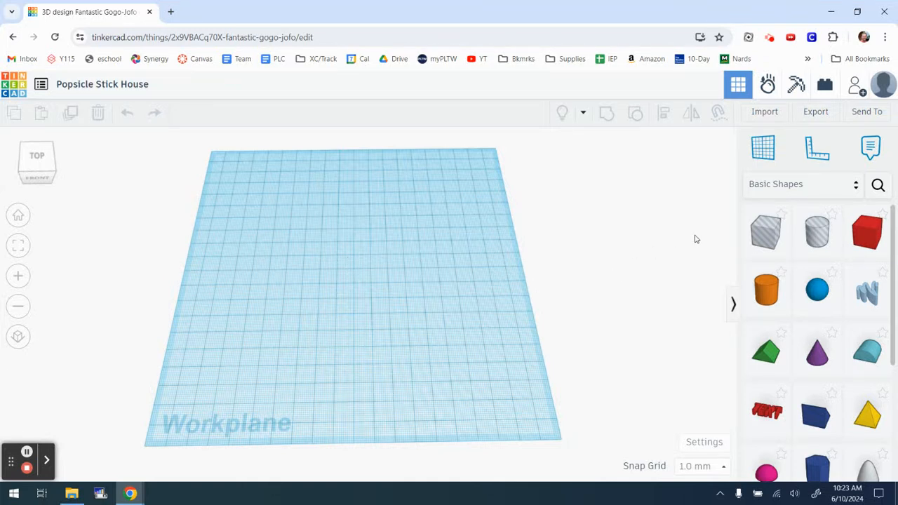
# - Place a Popsicle stick from the Everyday Objects shapes lengthwise across the front half of the workplane
pyautogui.click(847, 190)
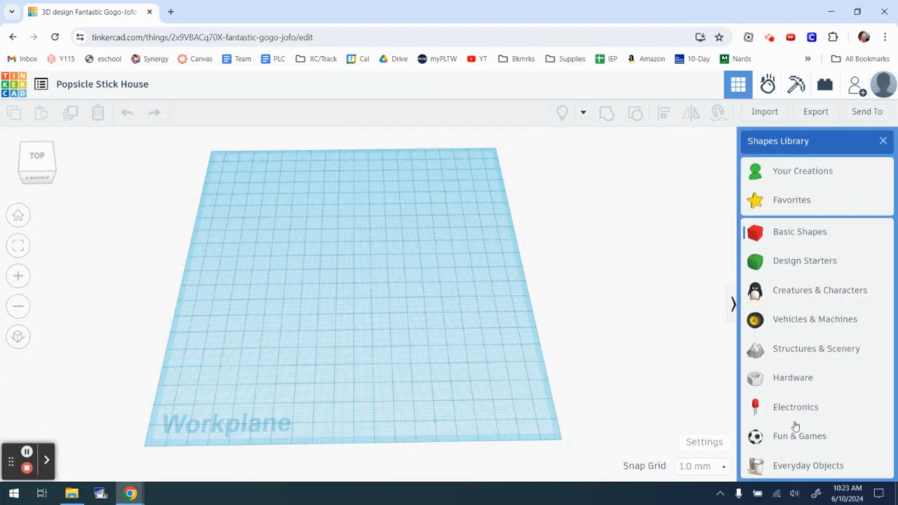
pyautogui.click(804, 469)
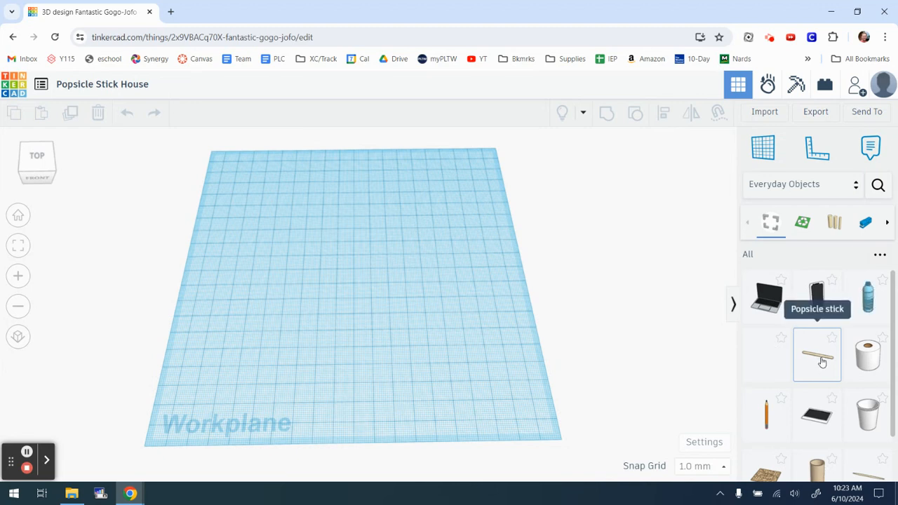
pyautogui.moveTo(822, 362); pyautogui.dragTo(361, 353)
pyautogui.moveTo(534, 404); pyautogui.dragTo(536, 379, button='right')
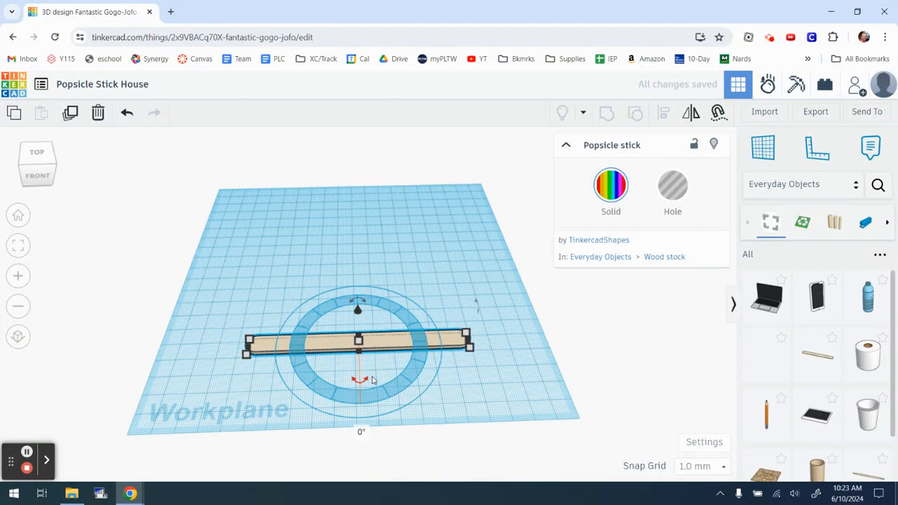
pyautogui.scroll(3, 410, 360)
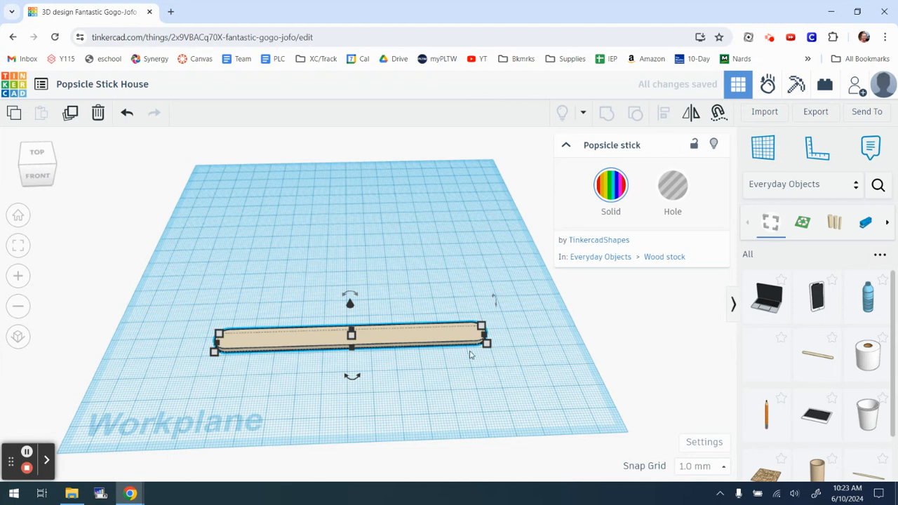
pyautogui.moveTo(541, 363); pyautogui.dragTo(536, 363, button='right')
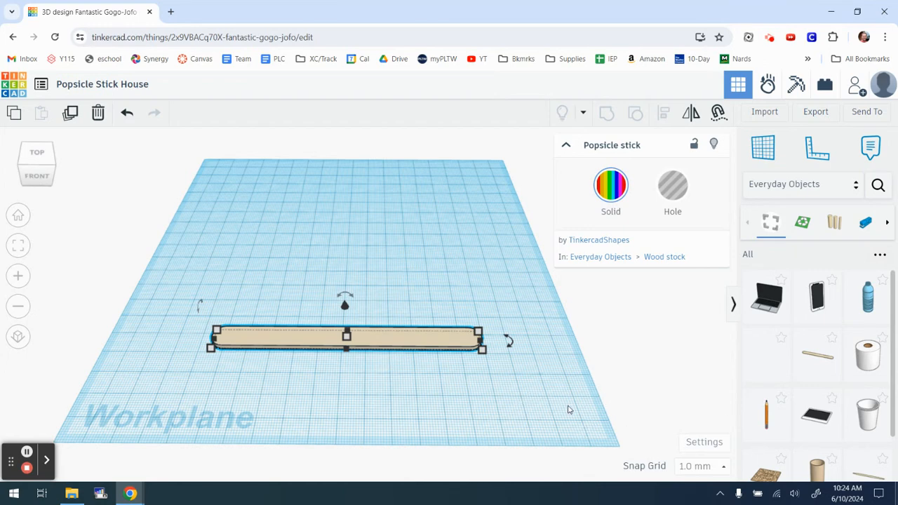
pyautogui.scroll(1, 333, 341)
pyautogui.scroll(-1, 335, 339)
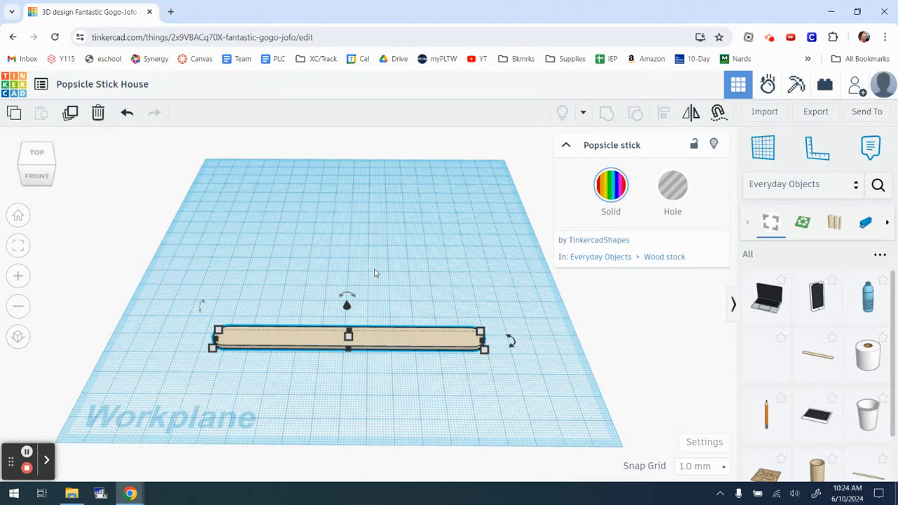
# - Duplicate the popsicle stick and move the copy straight toward the back of the workplane, parallel to the original
pyautogui.click(70, 114)
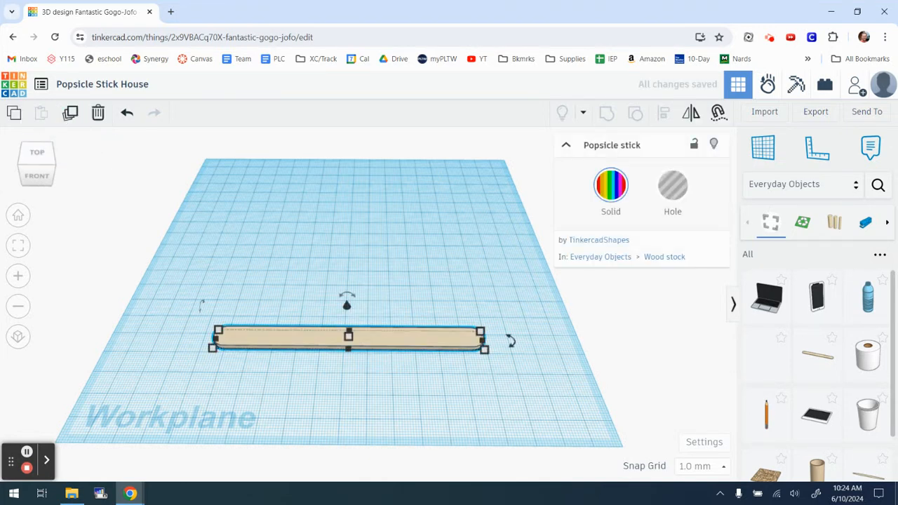
pyautogui.press('Up')
pyautogui.press('Up')
pyautogui.press('Up')
pyautogui.press('Up')
pyautogui.press('Up')
pyautogui.press('Up')
pyautogui.press('Up')
pyautogui.press('Up')
pyautogui.press('Up')
pyautogui.press('Up')
pyautogui.press('Up')
pyautogui.press('Up')
pyautogui.press('Up')
pyautogui.press('Up')
pyautogui.press('Up')
pyautogui.press('Up')
pyautogui.press('Up')
pyautogui.press('Up')
pyautogui.press('Up')
pyautogui.press('Up')
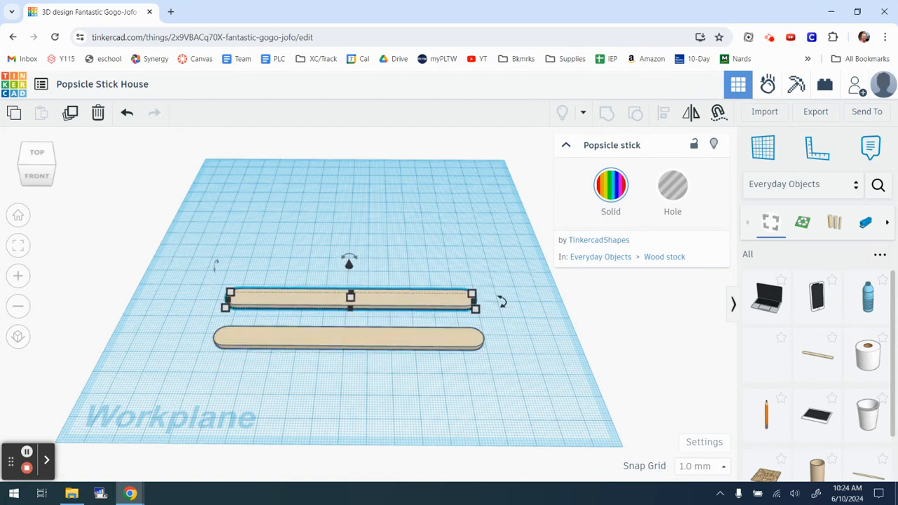
pyautogui.press('Up')
pyautogui.press('Up')
pyautogui.press('Up')
pyautogui.press('Up')
pyautogui.press('Up')
pyautogui.press('Up')
pyautogui.press('Up')
pyautogui.press('Up')
pyautogui.press('Up')
pyautogui.press('Up')
pyautogui.press('Up')
pyautogui.press('Up')
pyautogui.press('Up')
pyautogui.press('Up')
pyautogui.press('Up')
pyautogui.press('Up')
pyautogui.press('Up')
pyautogui.press('Up')
pyautogui.press('Up')
pyautogui.press('Up')
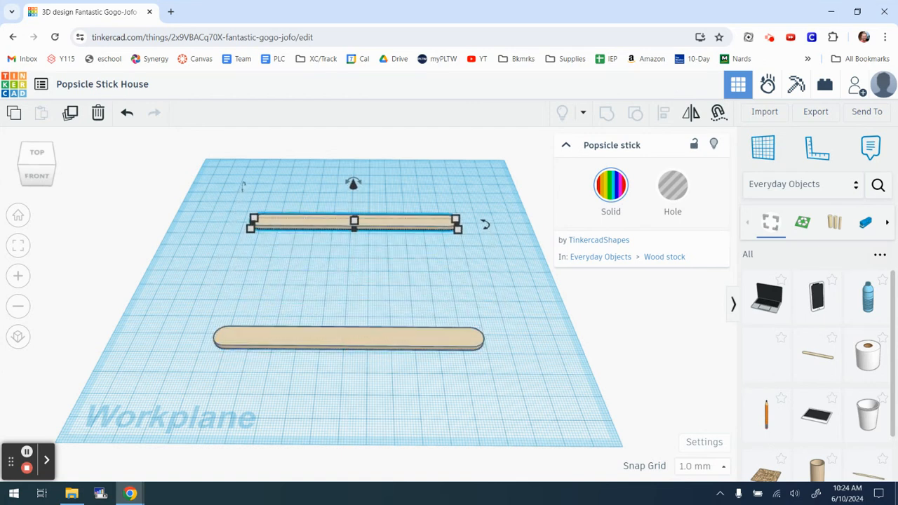
pyautogui.press('Up')
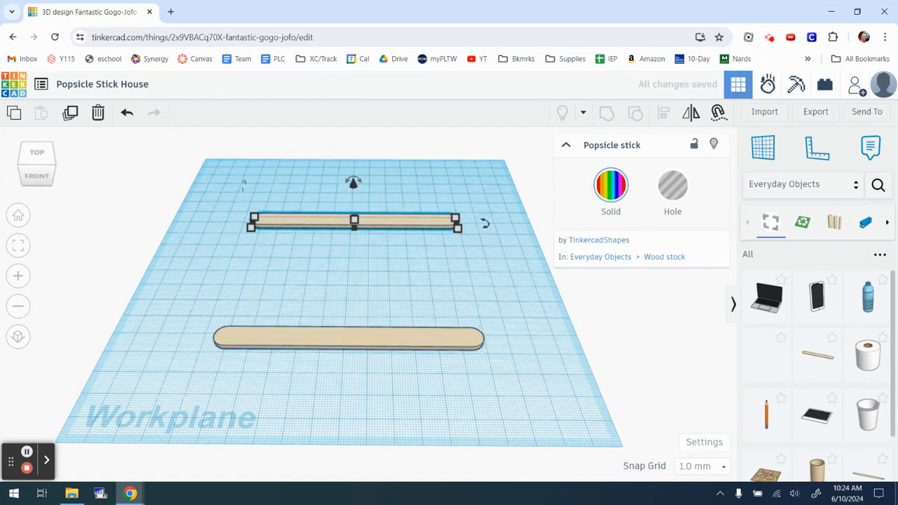
# - Duplicate the front popsicle stick and rotate the copy 90° on the workplane
pyautogui.click(353, 340)
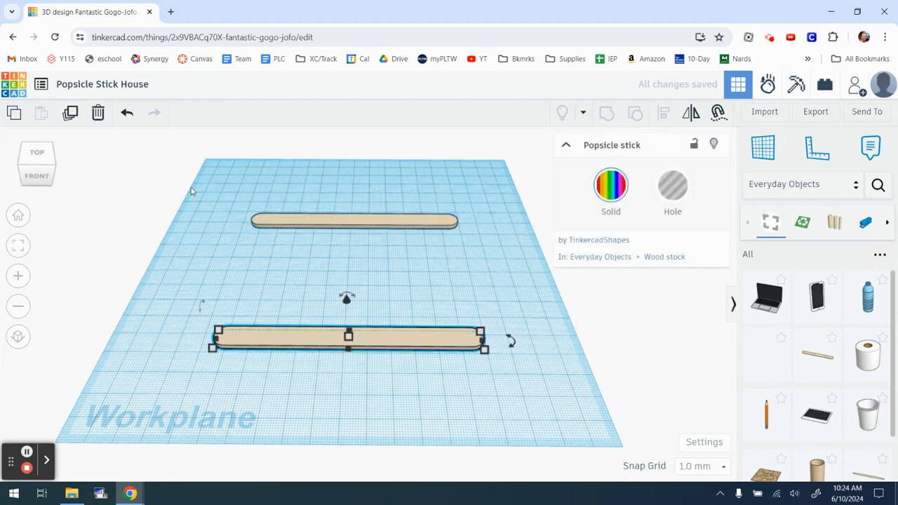
pyautogui.click(70, 112)
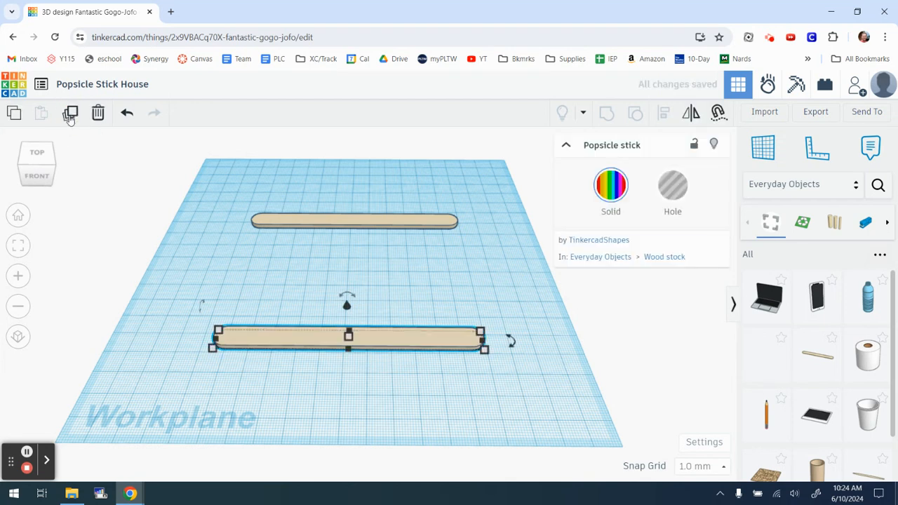
pyautogui.moveTo(510, 341); pyautogui.dragTo(353, 288)
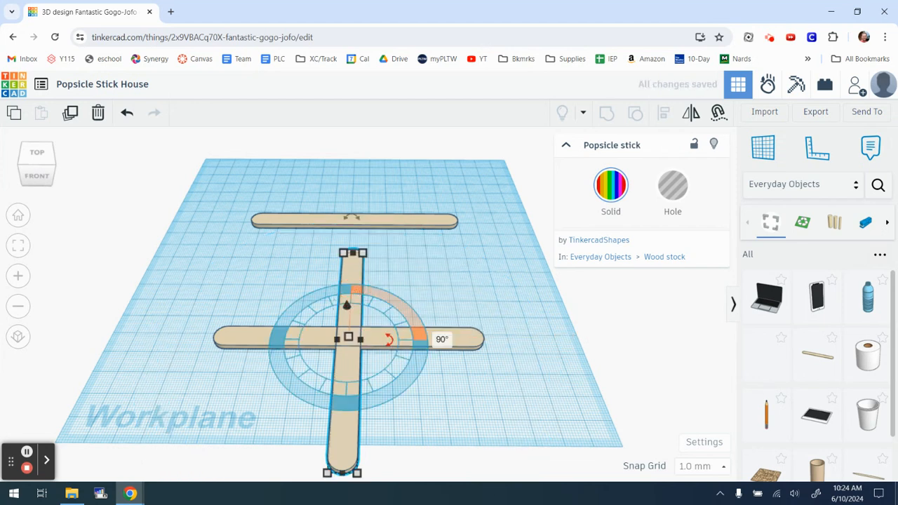
# - Move the rotated stick backward until its rounded front end lines up with the front stick's outer edge
pyautogui.press('Up')
pyautogui.press('Up')
pyautogui.press('Up')
pyautogui.press('Up')
pyautogui.press('Up')
pyautogui.press('Up')
pyautogui.press('Up')
pyautogui.press('Up')
pyautogui.press('Up')
pyautogui.press('Up')
pyautogui.press('Up')
pyautogui.press('Up')
pyautogui.press('Up')
pyautogui.press('Up')
pyautogui.press('Up')
pyautogui.press('Up')
pyautogui.press('Up')
pyautogui.press('Up')
pyautogui.press('Up')
pyautogui.press('Up')
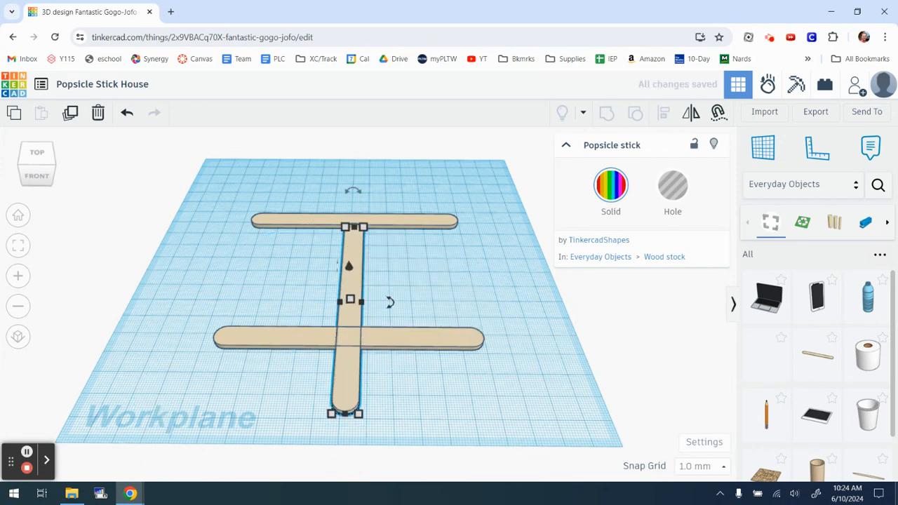
pyautogui.press('Up')
pyautogui.press('Up')
pyautogui.press('Up')
pyautogui.press('Up')
pyautogui.press('Up')
pyautogui.press('Up')
pyautogui.press('Up')
pyautogui.press('Up')
pyautogui.press('Up')
pyautogui.press('Up')
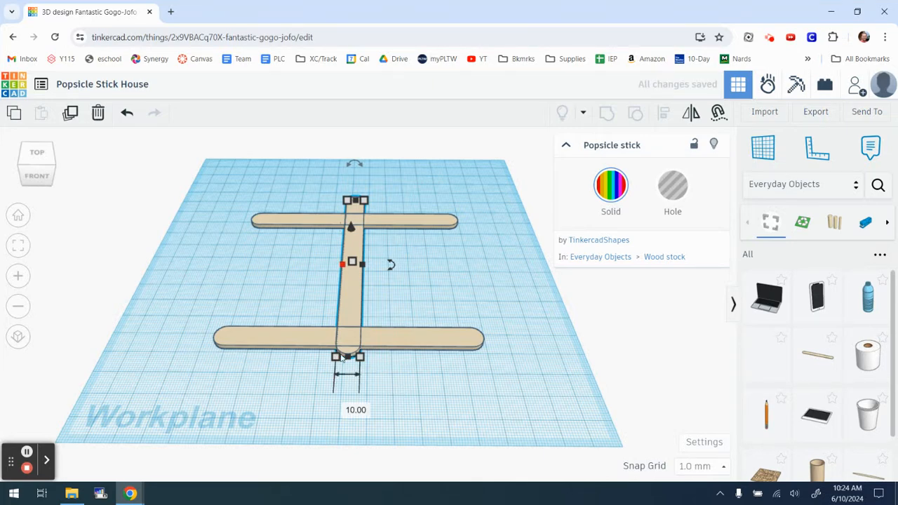
pyautogui.scroll(3, 347, 357)
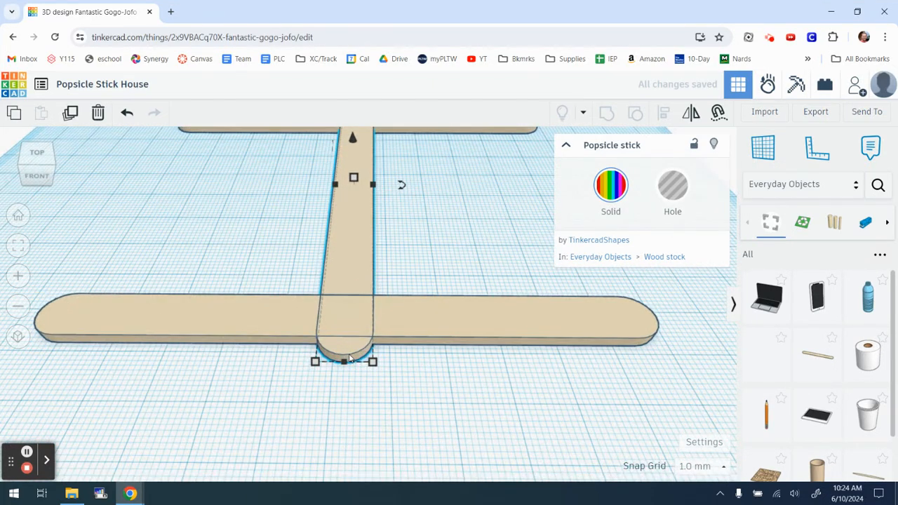
pyautogui.press('Up')
pyautogui.press('Up')
pyautogui.press('Up')
pyautogui.press('Up')
pyautogui.press('Up')
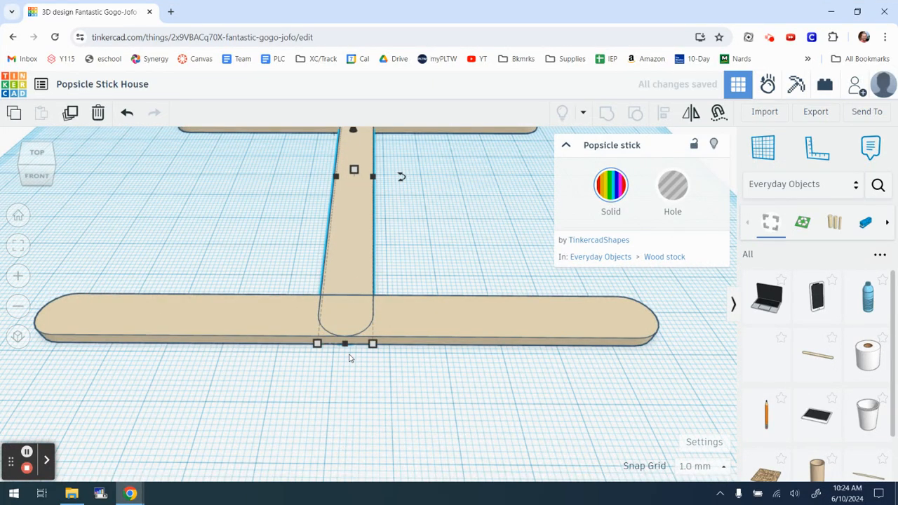
# - Move the rotated stick left until it overlaps the front stick's left end and forms a flush corner
pyautogui.scroll(-3, 370, 343)
pyautogui.press('Left')
pyautogui.press('Left')
pyautogui.press('Left')
pyautogui.press('Left')
pyautogui.press('Left')
pyautogui.press('Left')
pyautogui.press('Left')
pyautogui.press('Left')
pyautogui.press('Left')
pyautogui.press('Left')
pyautogui.press('Left')
pyautogui.press('Left')
pyautogui.press('Left')
pyautogui.press('Left')
pyautogui.press('Left')
pyautogui.press('Left')
pyautogui.press('Left')
pyautogui.press('Left')
pyautogui.press('Left')
pyautogui.press('Left')
pyautogui.press('Left')
pyautogui.press('Left')
pyautogui.press('Left')
pyautogui.press('Left')
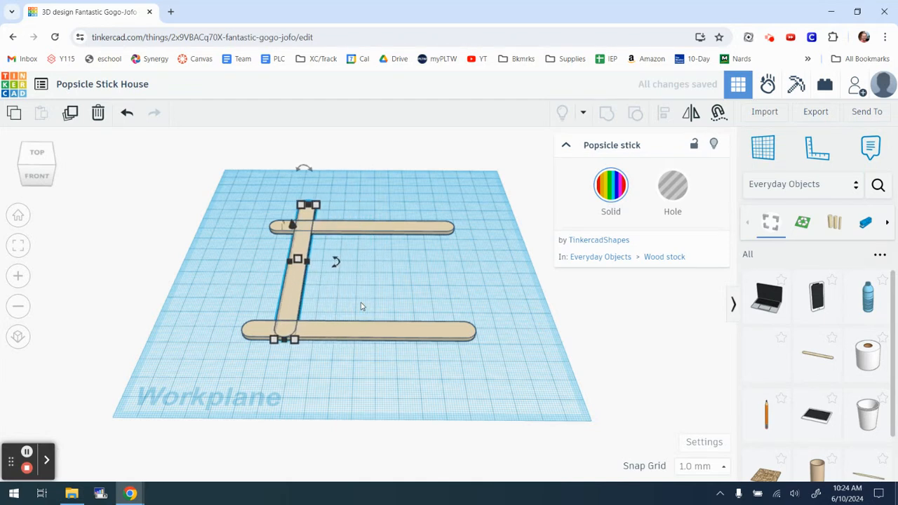
pyautogui.press('Left')
pyautogui.press('Left')
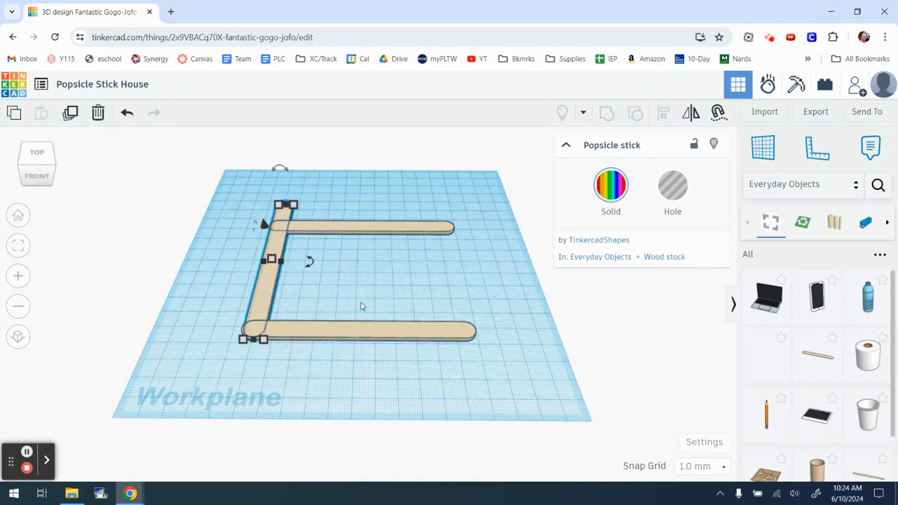
# - Move the rear stick backward until its outer edge is flush with the far end of the side stick
pyautogui.moveTo(351, 286)
pyautogui.mouseDown(button='right')
pyautogui.moveTo(415, 262)
pyautogui.moveTo(379, 314)
pyautogui.moveTo(363, 294)
pyautogui.moveTo(366, 282)
pyautogui.mouseUp(button='right')
pyautogui.click(350, 223)
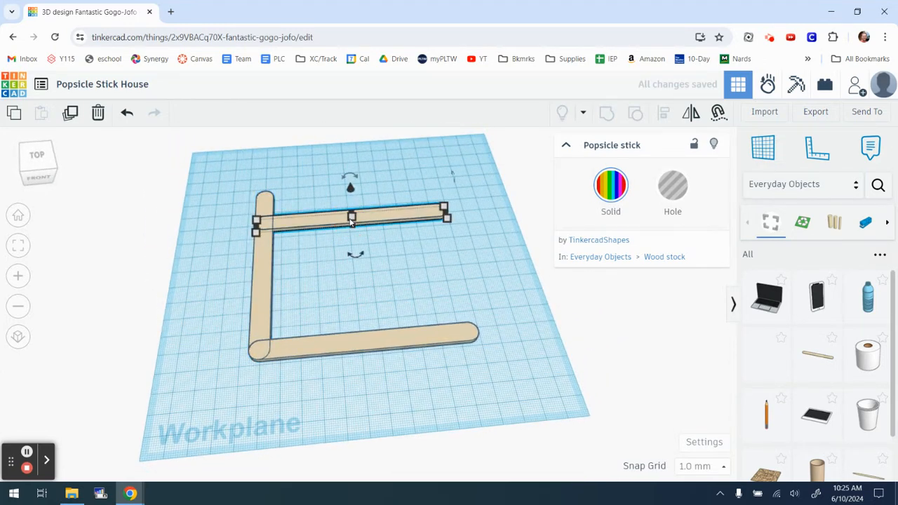
pyautogui.press('Up')
pyautogui.press('Up')
pyautogui.press('Up')
pyautogui.press('Up')
pyautogui.press('Up')
pyautogui.press('Up')
pyautogui.press('Up')
pyautogui.press('Up')
pyautogui.press('Up')
pyautogui.press('Up')
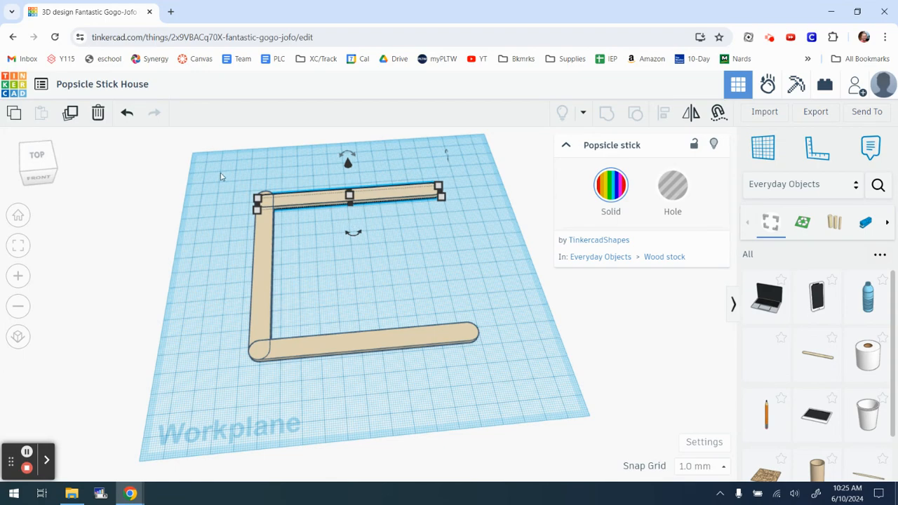
pyautogui.scroll(5, 266, 191)
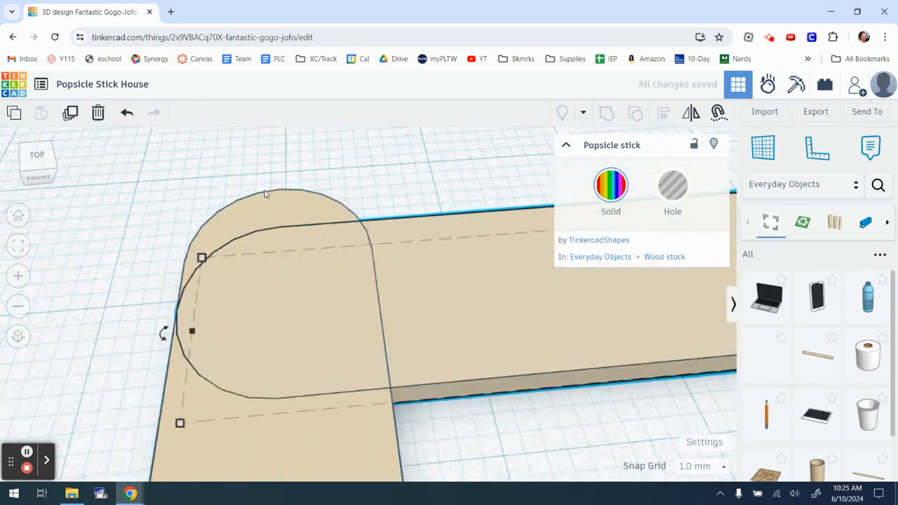
pyautogui.press('Up')
pyautogui.press('Up')
pyautogui.press('Up')
pyautogui.press('Up')
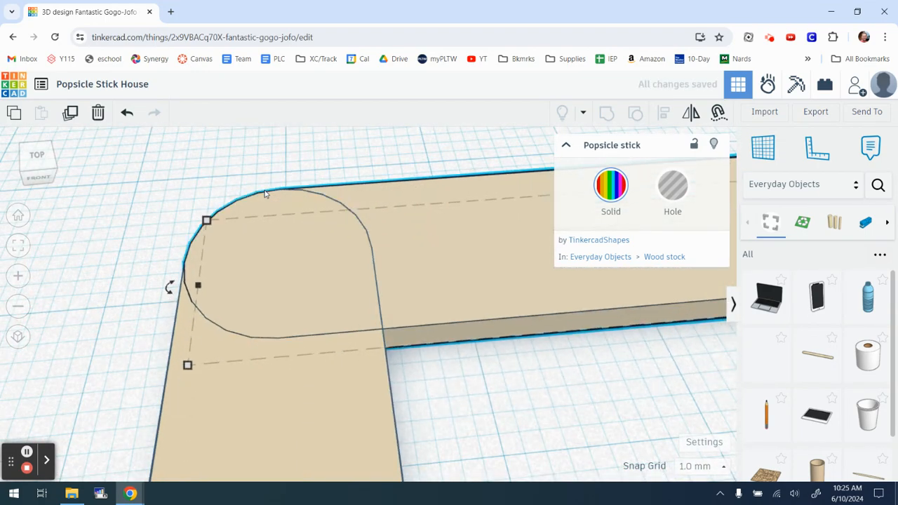
pyautogui.scroll(-5, 267, 194)
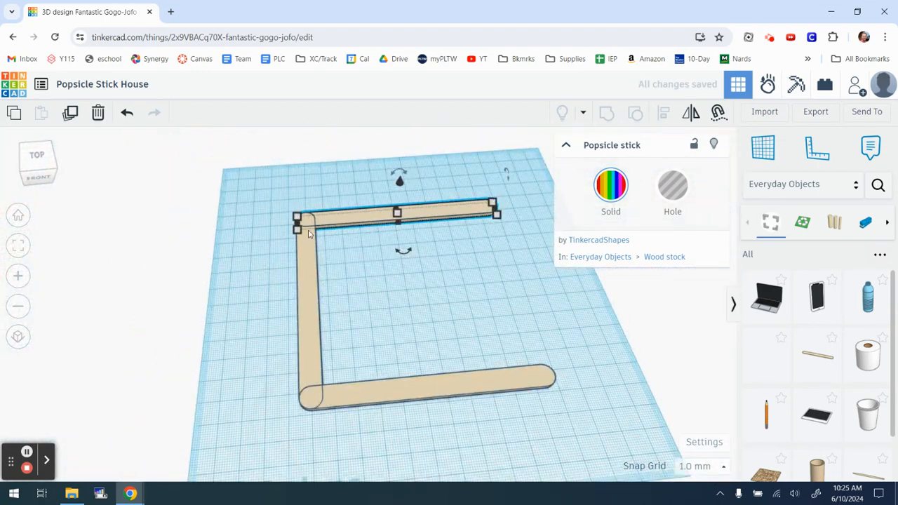
# - Duplicate the left side stick and move the copy across to the open right ends of the front and rear sticks
pyautogui.click(302, 301)
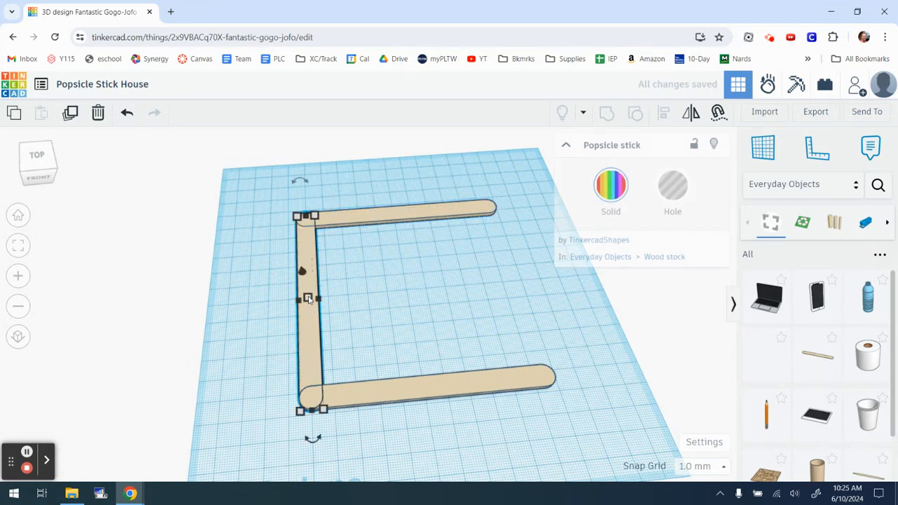
pyautogui.click(71, 114)
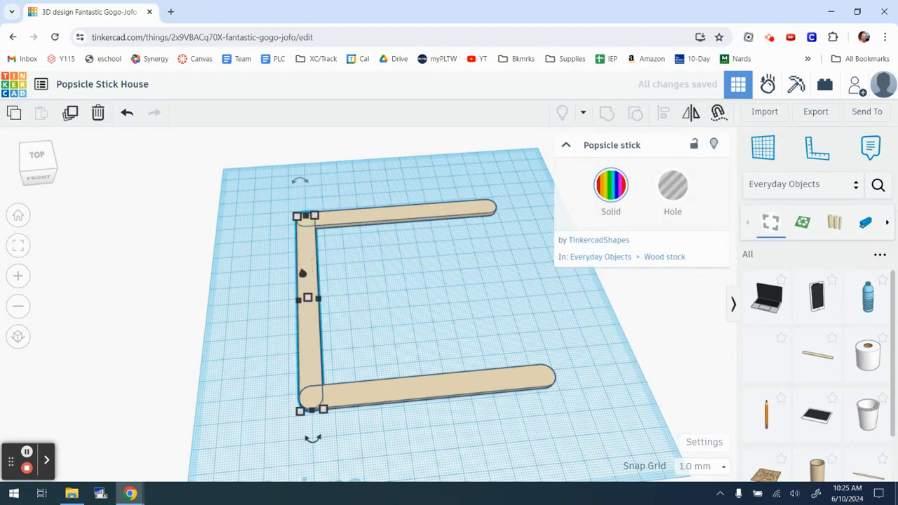
pyautogui.moveTo(320, 273); pyautogui.dragTo(522, 250)
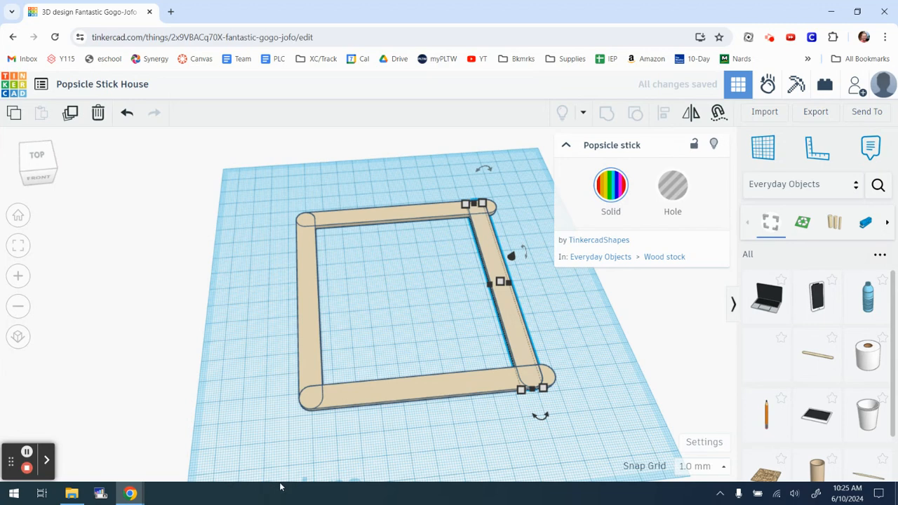
# - Move the right side stick outward until its outer edge is flush with the rounded ends of the front and rear sticks
pyautogui.scroll(3, 516, 338)
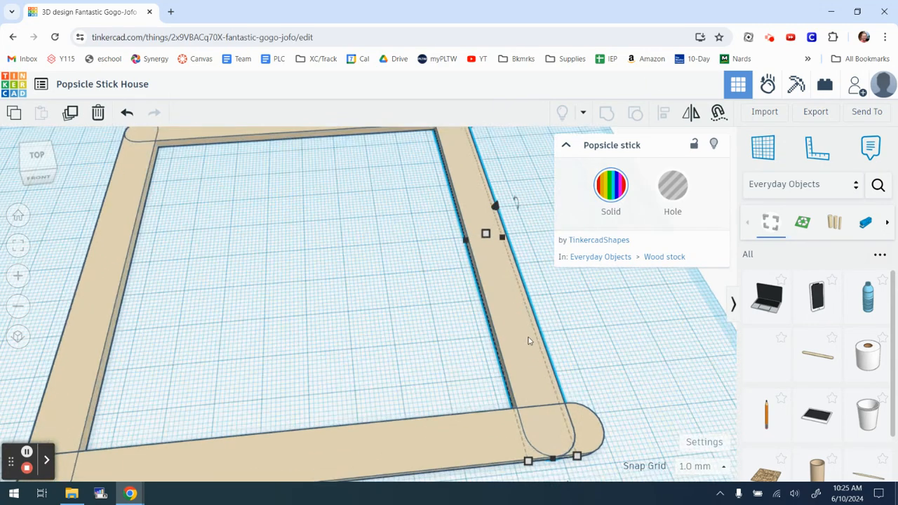
pyautogui.press('Right')
pyautogui.press('Right')
pyautogui.press('Right')
pyautogui.press('Right')
pyautogui.press('Right')
pyautogui.press('Right')
pyautogui.press('Right')
pyautogui.press('Right')
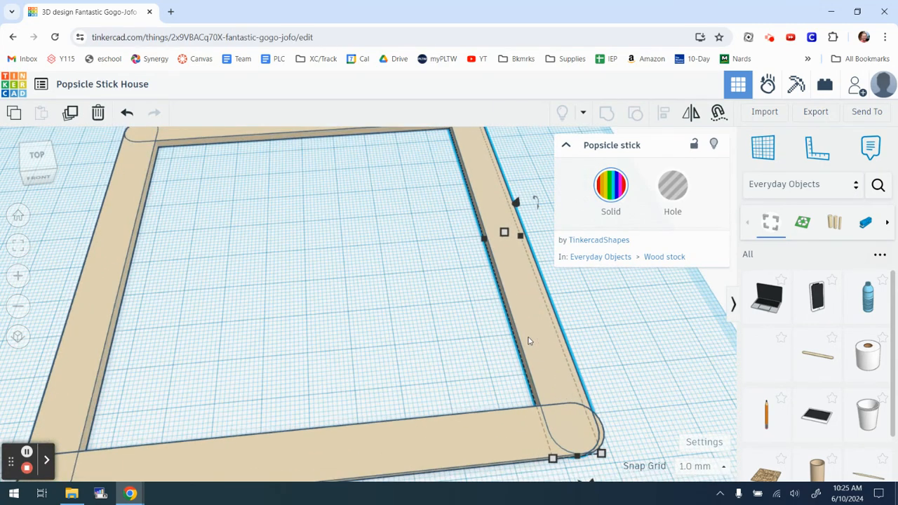
pyautogui.scroll(-5, 529, 342)
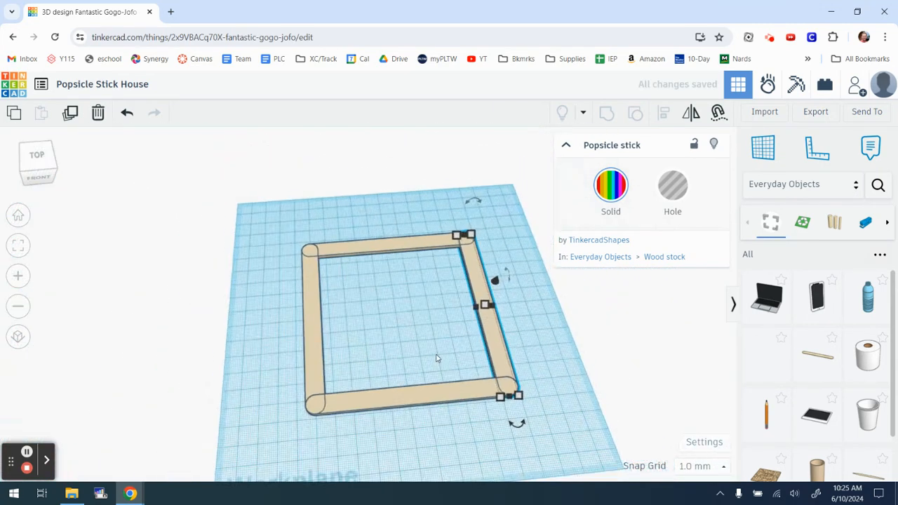
pyautogui.click(528, 351)
pyautogui.moveTo(529, 351); pyautogui.dragTo(561, 351, button='right')
pyautogui.click(531, 344)
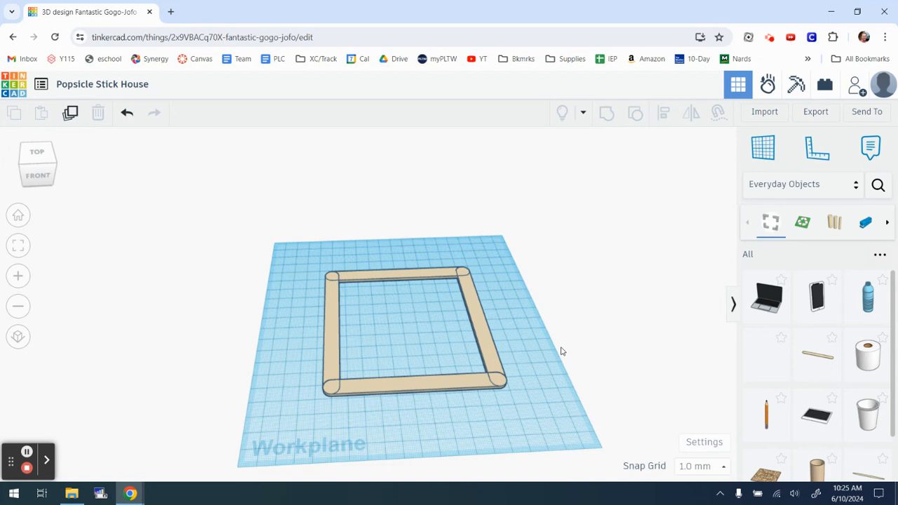
pyautogui.moveTo(281, 252); pyautogui.dragTo(538, 420)
pyautogui.click(577, 373)
pyautogui.hotkey('ctrl', 'a')
pyautogui.click(554, 382)
# - Select all four base frame sticks together and duplicate them in place
pyautogui.click(333, 324)
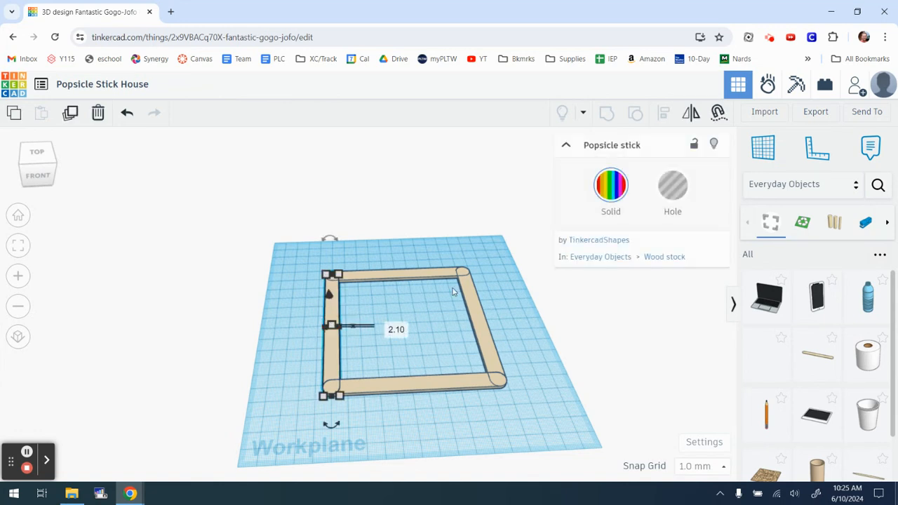
pyautogui.keyDown('shift'); pyautogui.click(410, 279); pyautogui.keyUp('shift')
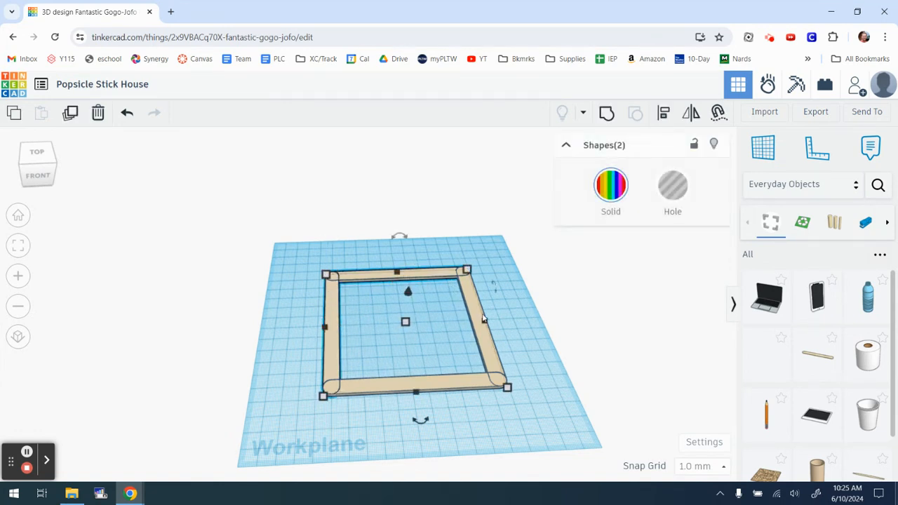
pyautogui.keyDown('shift'); pyautogui.click(475, 312); pyautogui.keyUp('shift')
pyautogui.keyDown('shift'); pyautogui.click(449, 383); pyautogui.keyUp('shift')
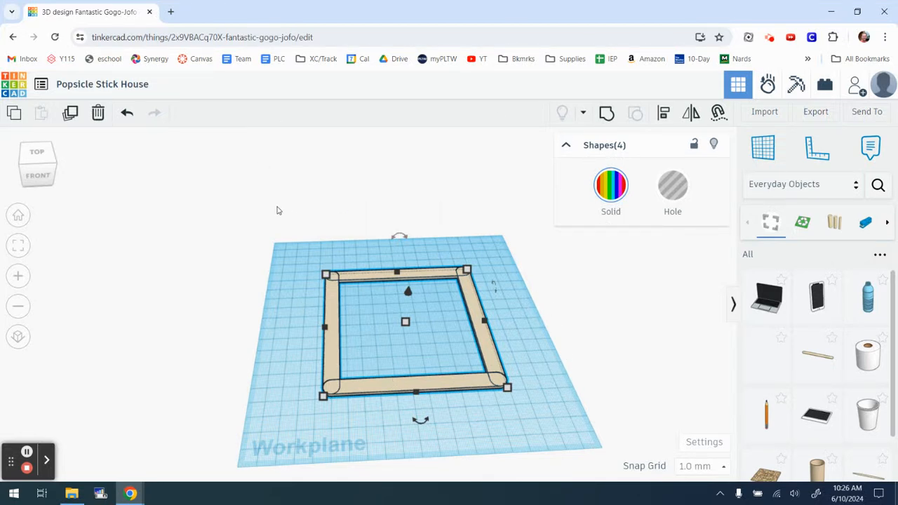
pyautogui.click(68, 114)
# - Rotate the duplicated frame so it stands upright, perpendicular to the base frame
pyautogui.scroll(2, 404, 289)
pyautogui.moveTo(394, 233)
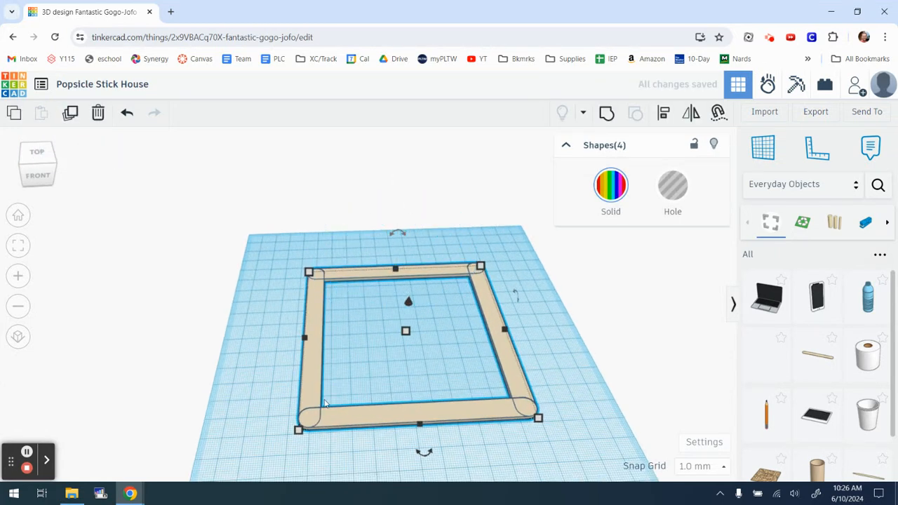
pyautogui.moveTo(400, 234); pyautogui.dragTo(346, 257)
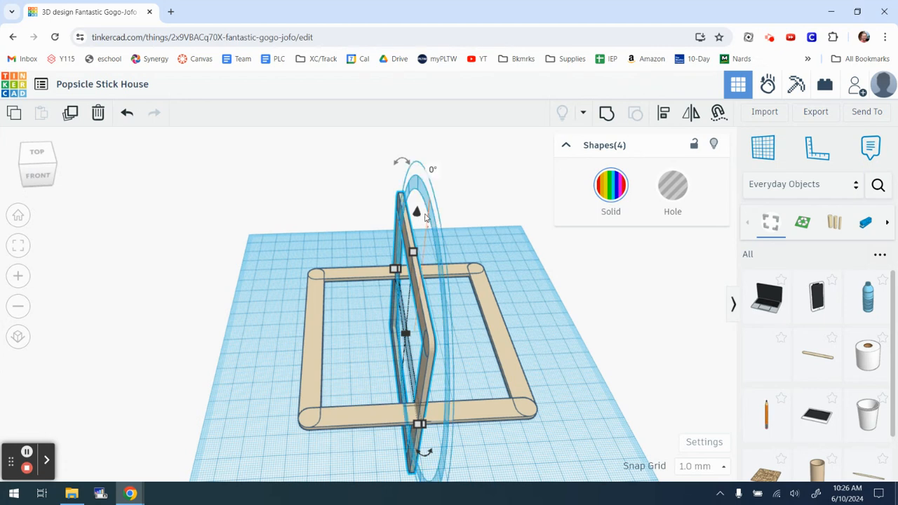
# - Raise the upright frame and set its height above the workplane to 0
pyautogui.moveTo(416, 212); pyautogui.dragTo(429, 143)
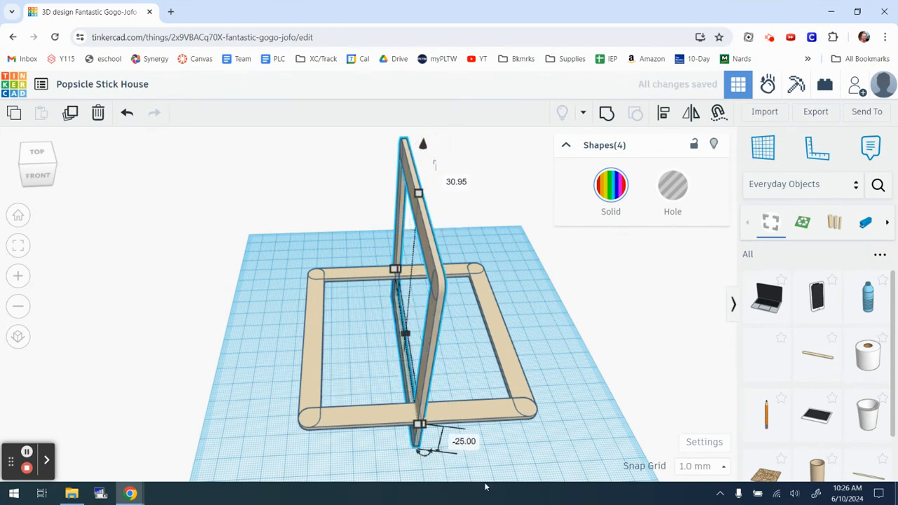
pyautogui.click(464, 442)
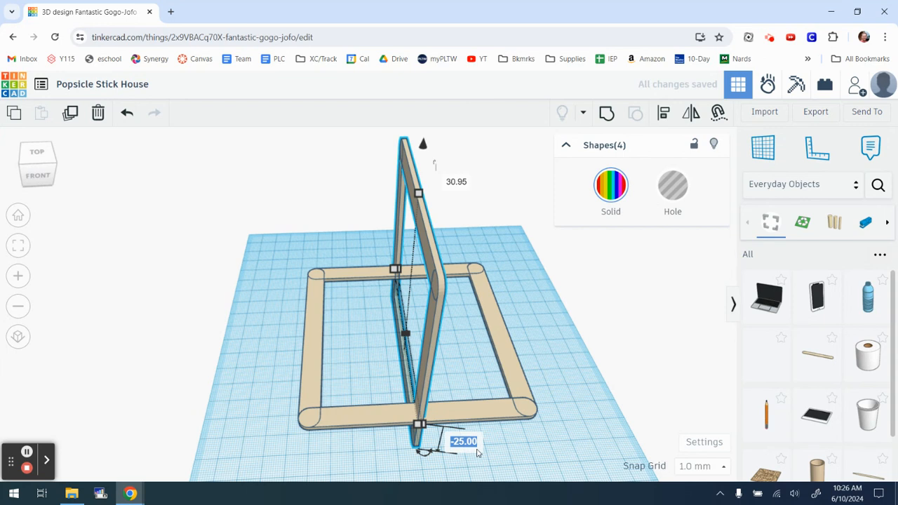
pyautogui.write('0')
pyautogui.press('Return')
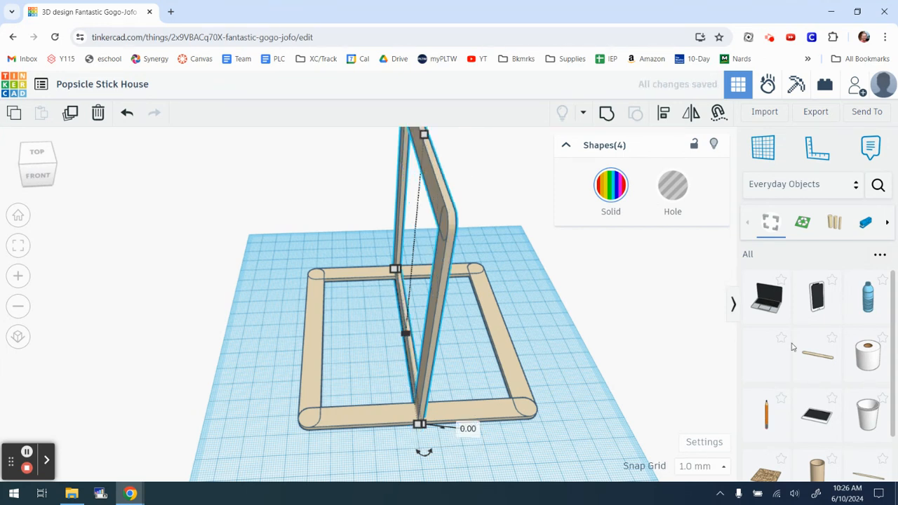
# - Move the upright frame left until it is flush with the outer edge of the base's left stick, and deselect it
pyautogui.press('Left')
pyautogui.press('Left')
pyautogui.press('Left')
pyautogui.press('Left')
pyautogui.press('Left')
pyautogui.press('Left')
pyautogui.press('Left')
pyautogui.press('Left')
pyautogui.press('Left')
pyautogui.press('Left')
pyautogui.press('Left')
pyautogui.press('Left')
pyautogui.press('Left')
pyautogui.press('Left')
pyautogui.press('Left')
pyautogui.press('Left')
pyautogui.press('Left')
pyautogui.press('Left')
pyautogui.press('Left')
pyautogui.press('Left')
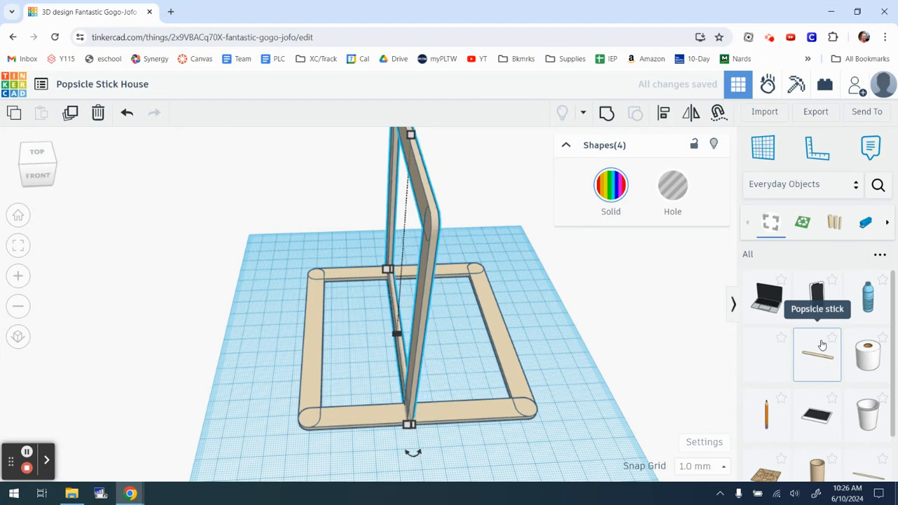
pyautogui.press('Left')
pyautogui.press('Left')
pyautogui.press('Left')
pyautogui.press('Left')
pyautogui.press('Left')
pyautogui.press('Left')
pyautogui.press('Left')
pyautogui.press('Left')
pyautogui.press('Left')
pyautogui.press('Left')
pyautogui.press('Left')
pyautogui.press('Left')
pyautogui.press('Left')
pyautogui.press('Left')
pyautogui.press('Left')
pyautogui.press('Left')
pyautogui.press('Left')
pyautogui.press('Left')
pyautogui.press('Left')
pyautogui.press('Left')
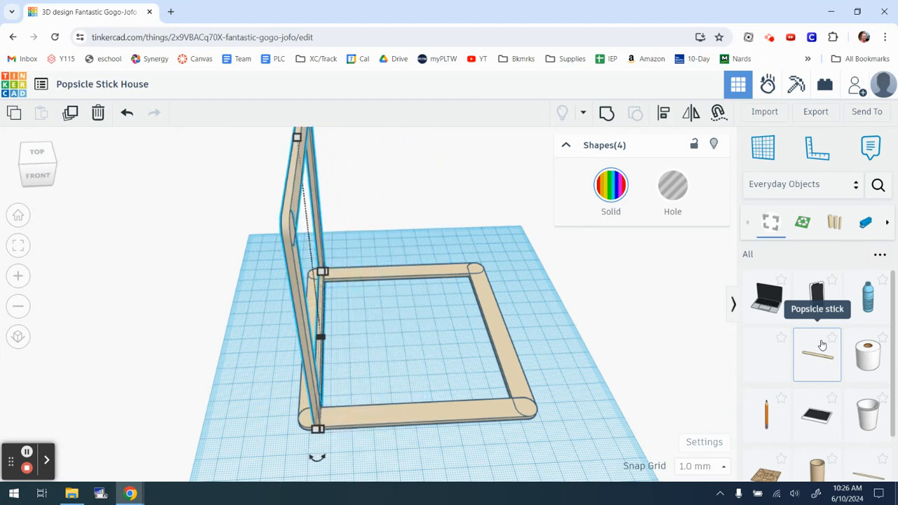
pyautogui.press('Left')
pyautogui.press('Left')
pyautogui.press('Left')
pyautogui.press('Left')
pyautogui.press('Left')
pyautogui.scroll(8, 259, 427)
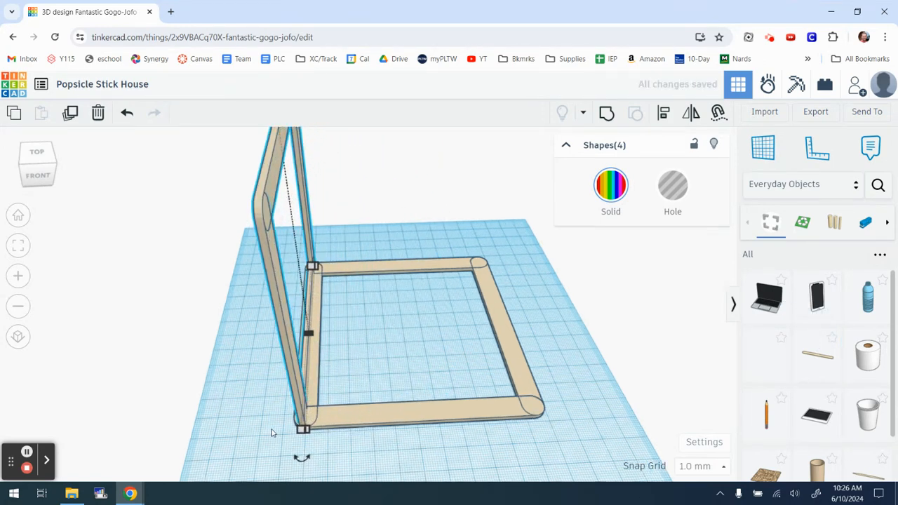
pyautogui.scroll(2, 335, 419)
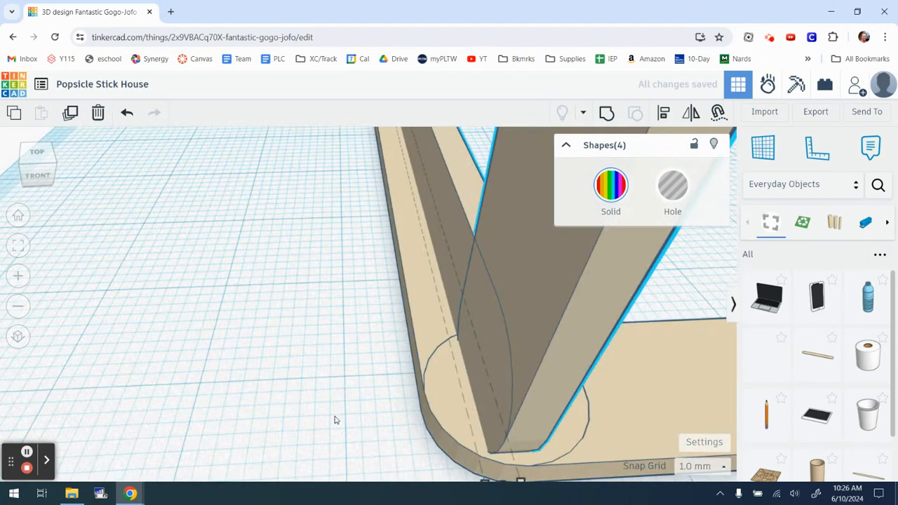
pyautogui.press('Left')
pyautogui.press('Left')
pyautogui.press('Left')
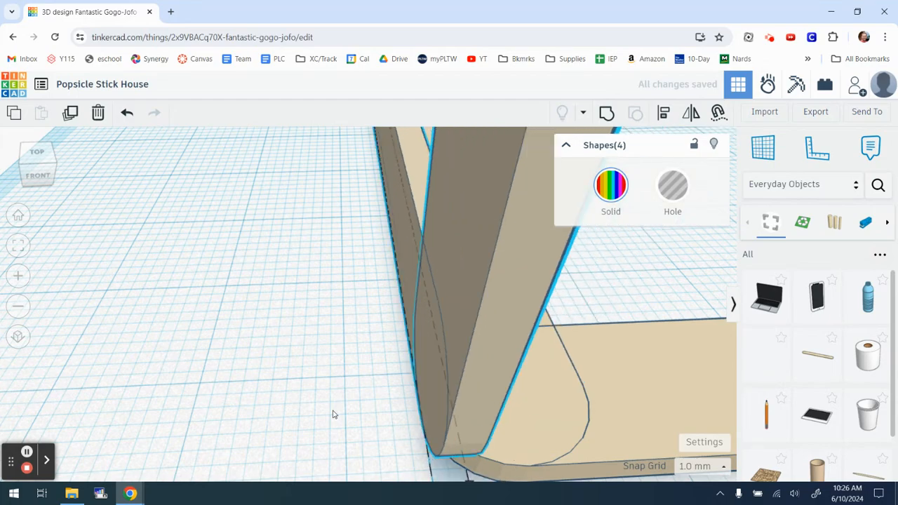
pyautogui.scroll(-6, 315, 378)
pyautogui.moveTo(379, 375); pyautogui.dragTo(391, 297, button='right')
pyautogui.click(430, 325)
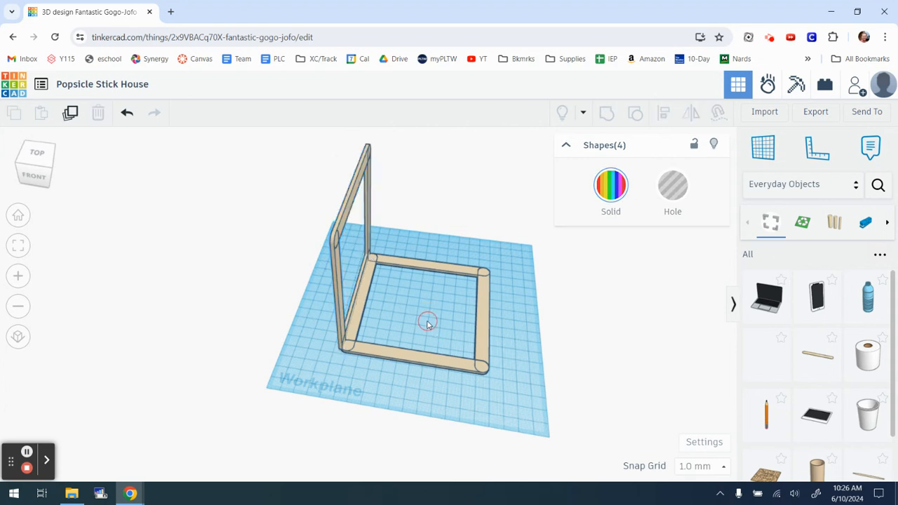
# - Select the four sticks of the upright left wall frame and duplicate them
pyautogui.moveTo(437, 215); pyautogui.dragTo(253, 223, button='right')
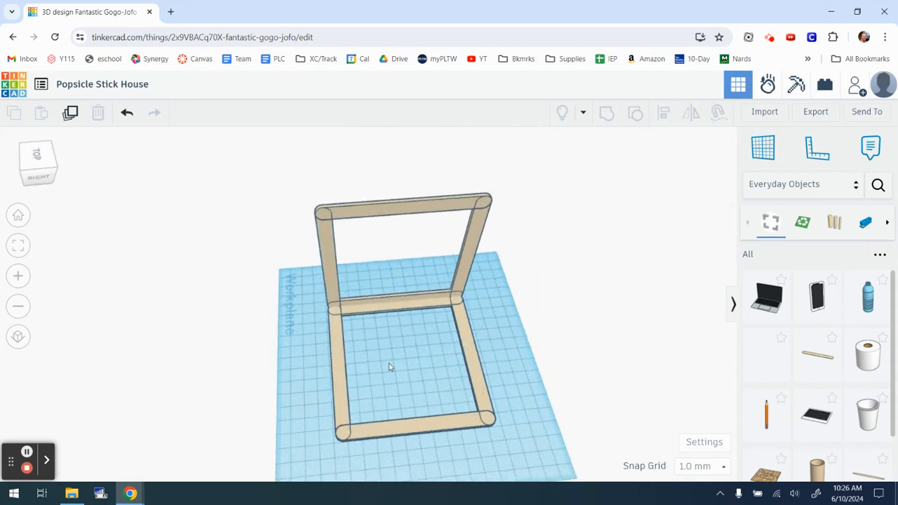
pyautogui.click(409, 300)
pyautogui.scroll(4, 411, 309)
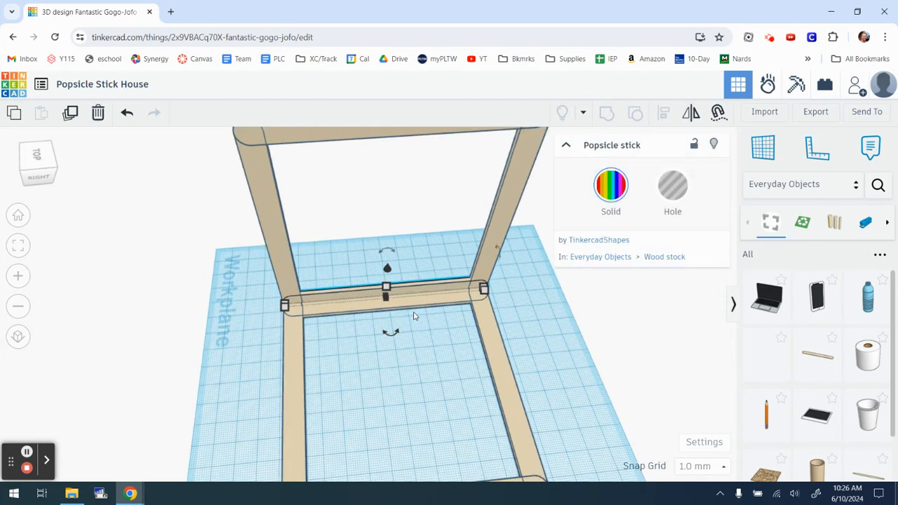
pyautogui.keyDown('shift'); pyautogui.click(289, 257); pyautogui.keyUp('shift')
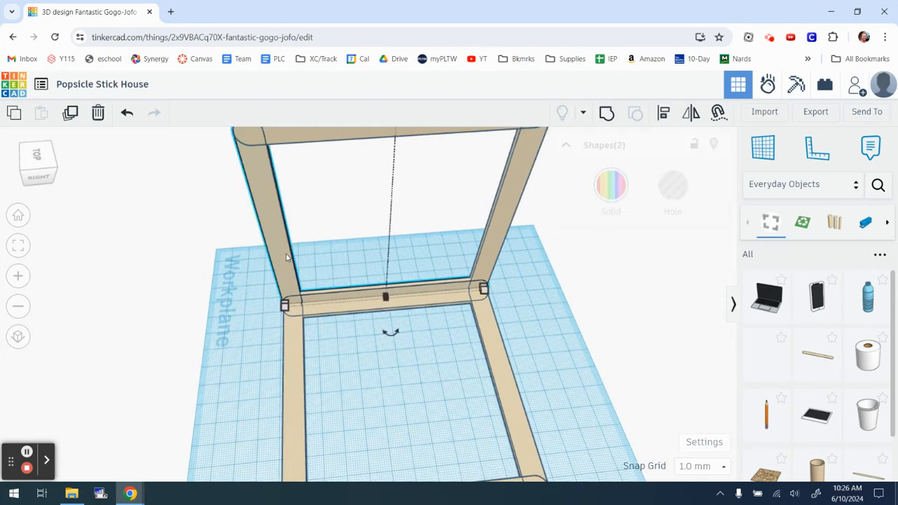
pyautogui.keyDown('shift'); pyautogui.click(337, 136); pyautogui.keyUp('shift')
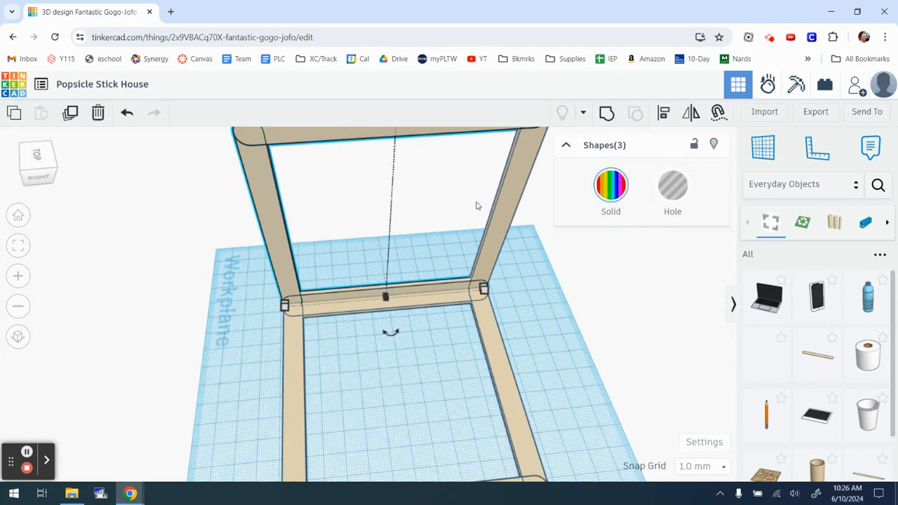
pyautogui.keyDown('shift'); pyautogui.click(508, 210); pyautogui.keyUp('shift')
pyautogui.scroll(-4, 499, 320)
pyautogui.moveTo(429, 368); pyautogui.dragTo(635, 372, button='right')
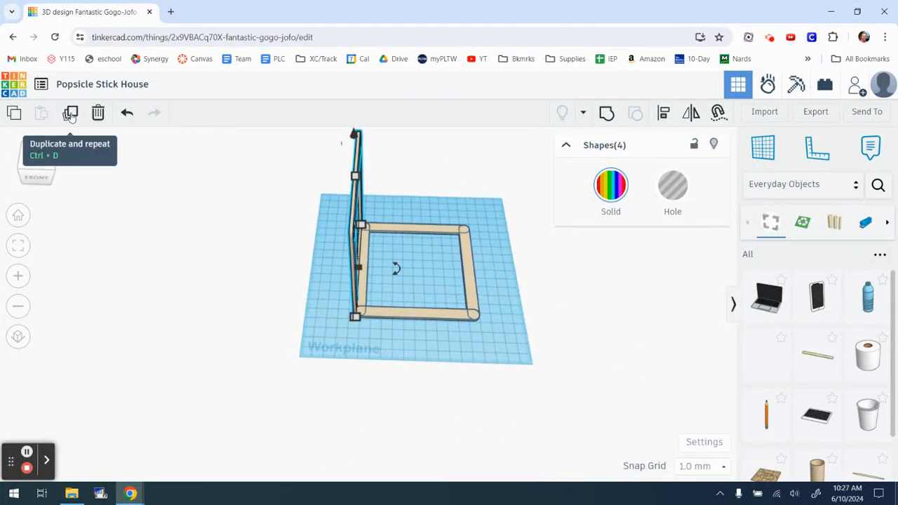
pyautogui.click(70, 115)
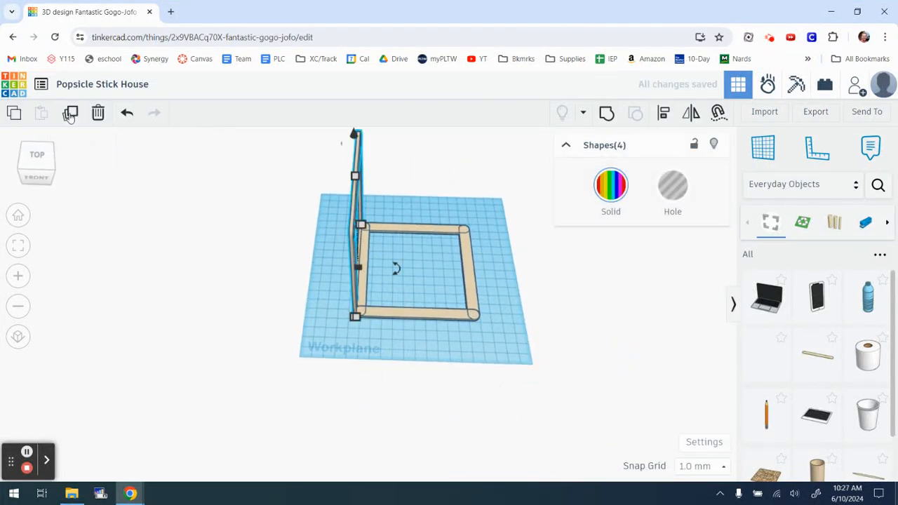
# - Move the duplicated wall frame right until it is flush with the outer edge of the base's right stick
pyautogui.press('Right')
pyautogui.press('Right')
pyautogui.press('Right')
pyautogui.press('Right')
pyautogui.press('Right')
pyautogui.press('Right')
pyautogui.press('Right')
pyautogui.press('Right')
pyautogui.press('Right')
pyautogui.press('Right')
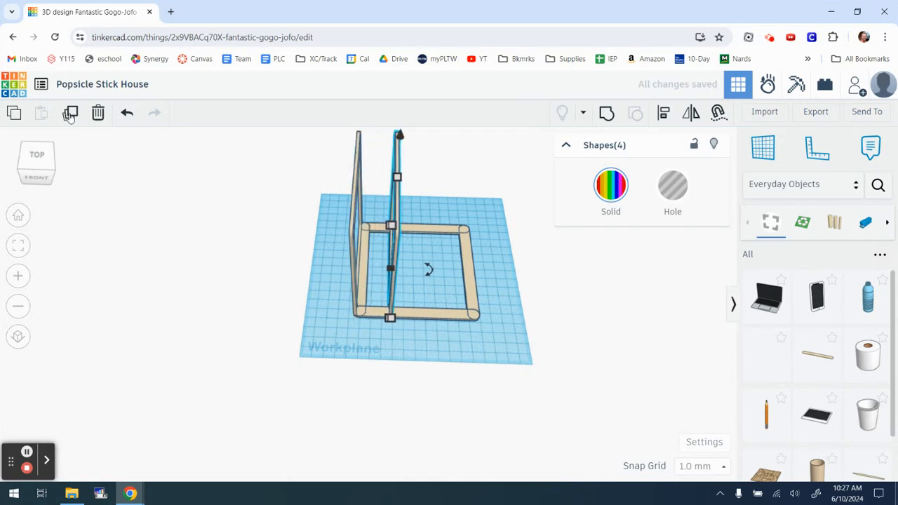
pyautogui.press('Right')
pyautogui.press('Right')
pyautogui.press('Right')
pyautogui.press('Right')
pyautogui.press('Right')
pyautogui.press('Right')
pyautogui.press('Right')
pyautogui.press('Right')
pyautogui.press('Right')
pyautogui.press('Right')
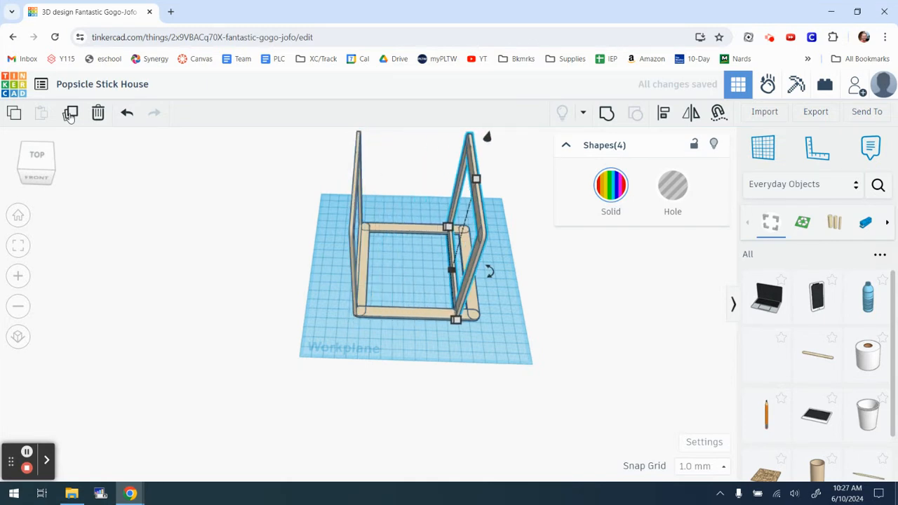
pyautogui.scroll(3, 485, 280)
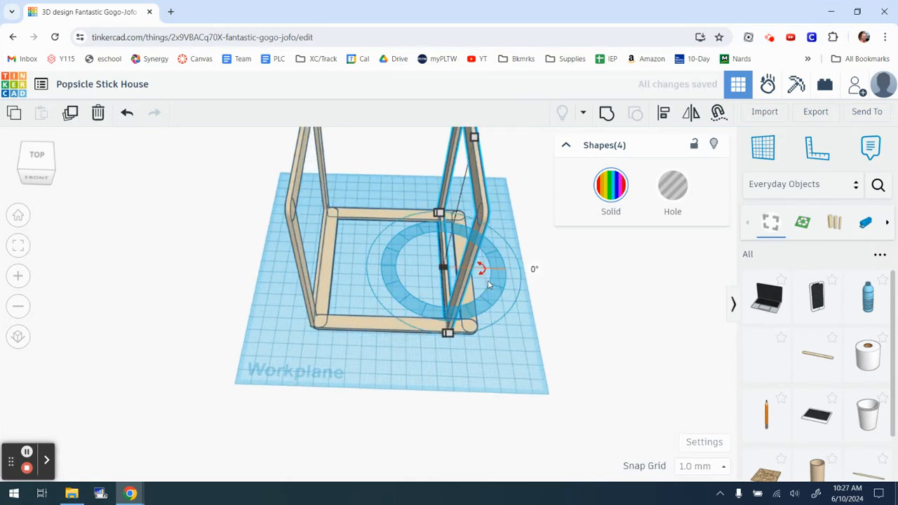
pyautogui.moveTo(484, 291); pyautogui.dragTo(416, 272, button='right')
pyautogui.press('Right')
pyautogui.press('Right')
pyautogui.press('Right')
pyautogui.press('Right')
pyautogui.press('Right')
pyautogui.press('Right')
pyautogui.press('Right')
pyautogui.press('Right')
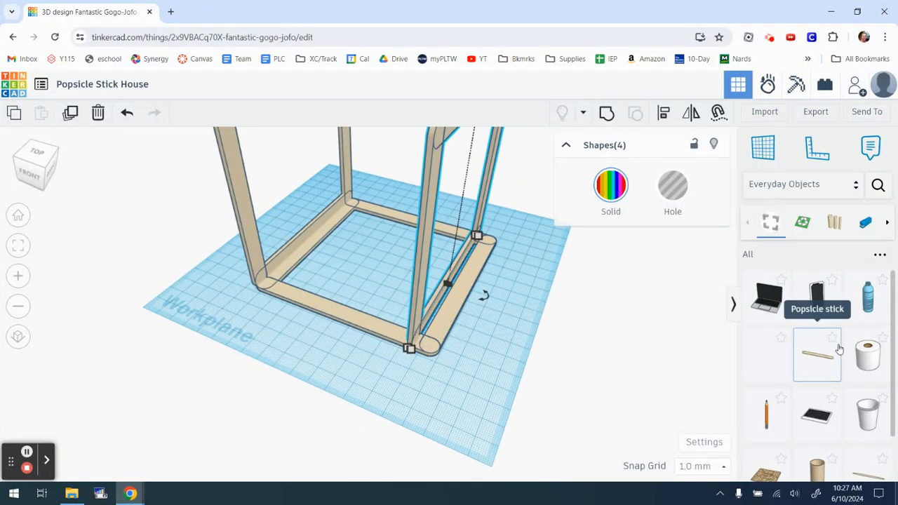
pyautogui.scroll(5, 466, 342)
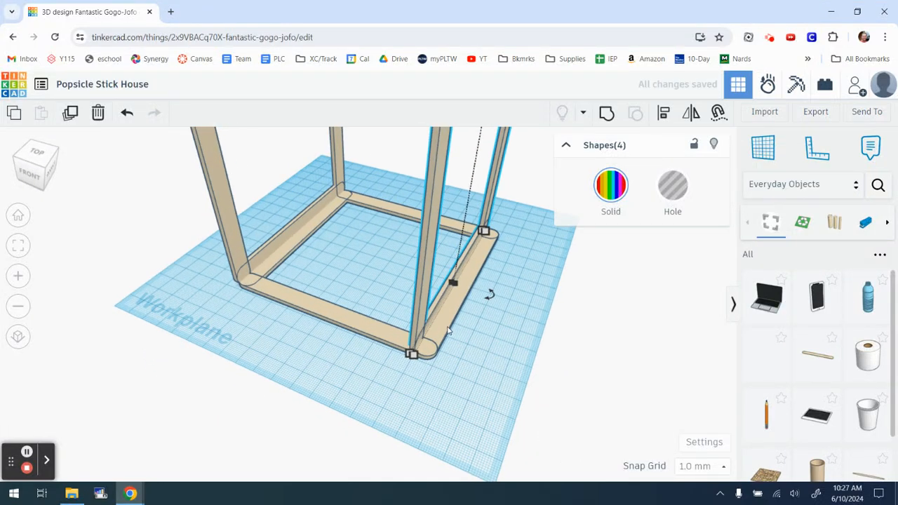
pyautogui.press('Right')
pyautogui.press('Right')
pyautogui.press('Right')
pyautogui.press('Right')
pyautogui.press('Right')
pyautogui.press('Right')
pyautogui.press('Right')
pyautogui.press('Right')
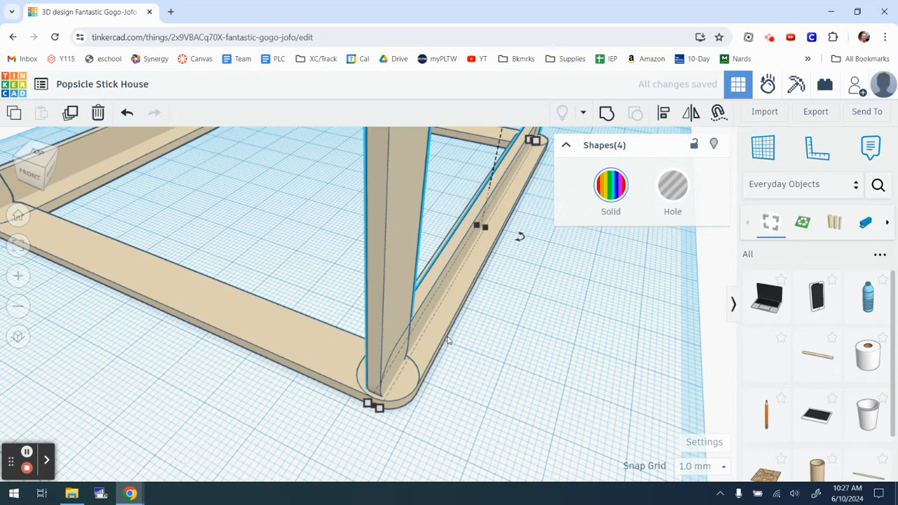
pyautogui.press('Right')
pyautogui.scroll(-5, 448, 340)
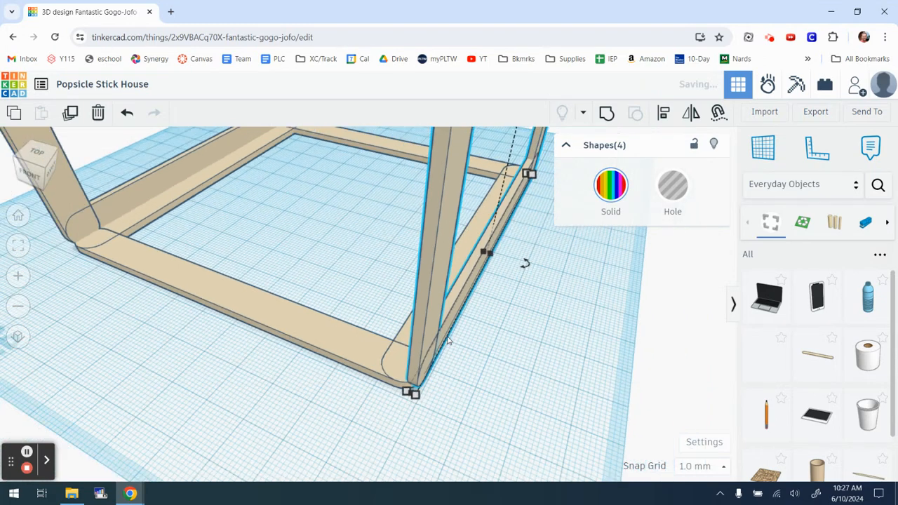
pyautogui.scroll(-3, 447, 340)
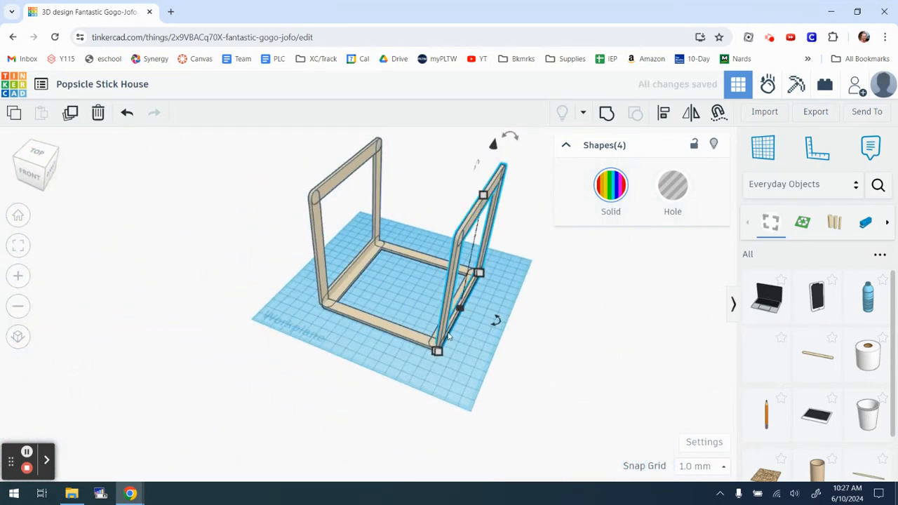
# - Duplicate the right wall frame and rotate the copy -90° about the vertical axis so it runs parallel to the base's front stick
pyautogui.click(70, 112)
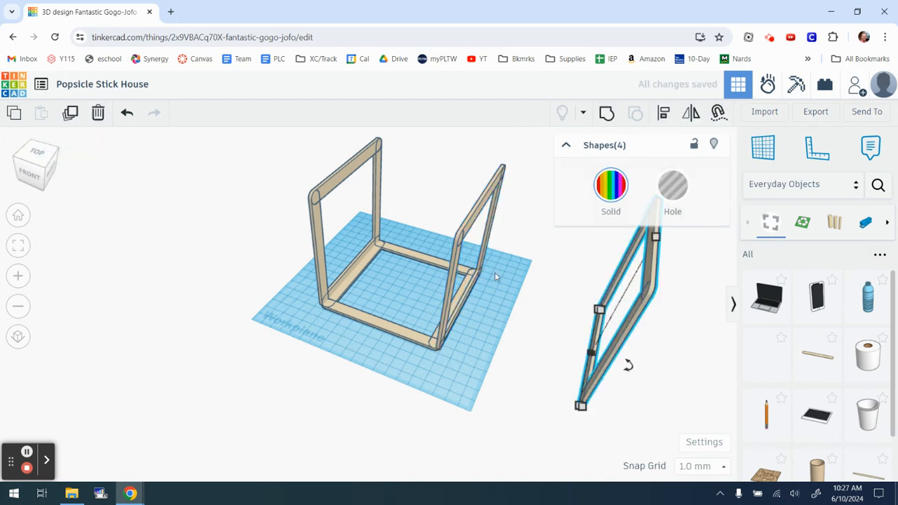
pyautogui.moveTo(657, 404); pyautogui.dragTo(632, 387, button='right')
pyautogui.moveTo(615, 383); pyautogui.dragTo(547, 352, button='middle')
pyautogui.moveTo(547, 352); pyautogui.dragTo(562, 379, button='right')
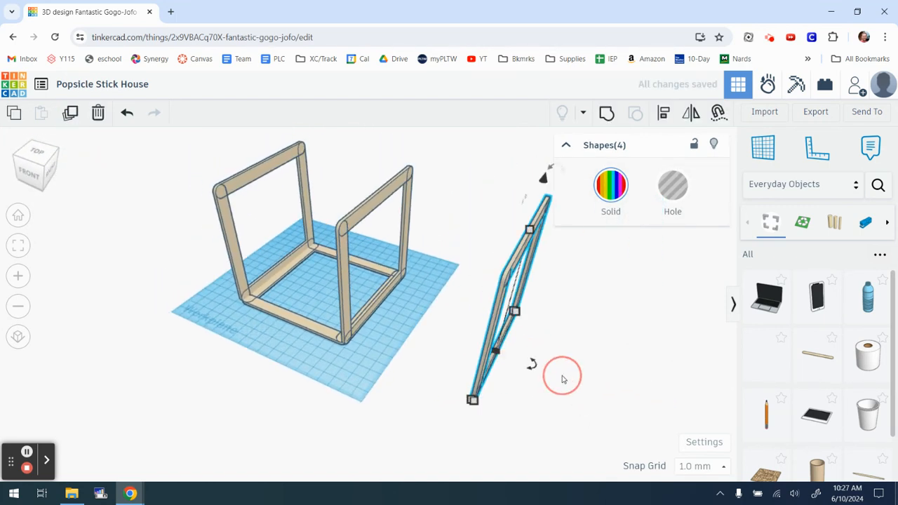
pyautogui.moveTo(532, 364); pyautogui.dragTo(486, 384)
pyautogui.scroll(-3, 498, 389)
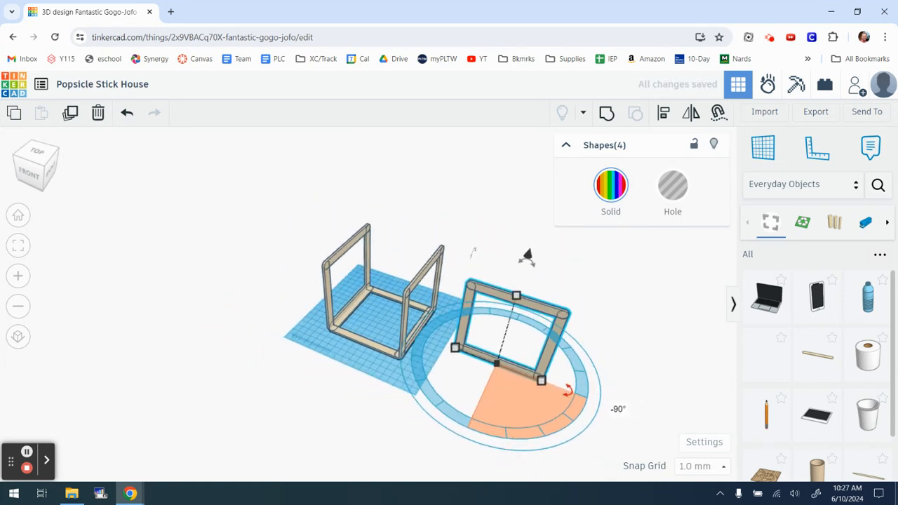
# - Move the rotated wall frame forward and left until its face lines up with the outer edge of the base's front stick
pyautogui.press('Down')
pyautogui.press('Down')
pyautogui.press('Down')
pyautogui.press('Down')
pyautogui.press('Down')
pyautogui.press('Down')
pyautogui.press('Down')
pyautogui.press('Down')
pyautogui.press('Down')
pyautogui.press('Down')
pyautogui.press('Down')
pyautogui.press('Down')
pyautogui.press('Down')
pyautogui.press('Down')
pyautogui.press('Down')
pyautogui.press('Down')
pyautogui.press('Down')
pyautogui.press('Down')
pyautogui.press('Down')
pyautogui.press('Down')
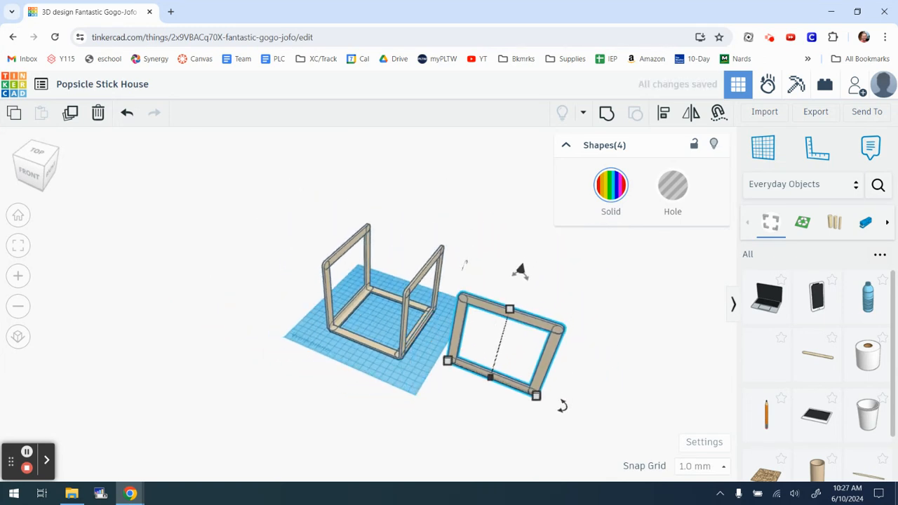
pyautogui.press('Left')
pyautogui.press('Left')
pyautogui.press('Left')
pyautogui.press('Left')
pyautogui.press('Left')
pyautogui.press('Left')
pyautogui.press('Left')
pyautogui.press('Left')
pyautogui.press('Left')
pyautogui.press('Left')
pyautogui.press('Left')
pyautogui.press('Left')
pyautogui.press('Left')
pyautogui.press('Left')
pyautogui.press('Left')
pyautogui.press('Left')
pyautogui.press('Left')
pyautogui.press('Left')
pyautogui.press('Left')
pyautogui.press('Left')
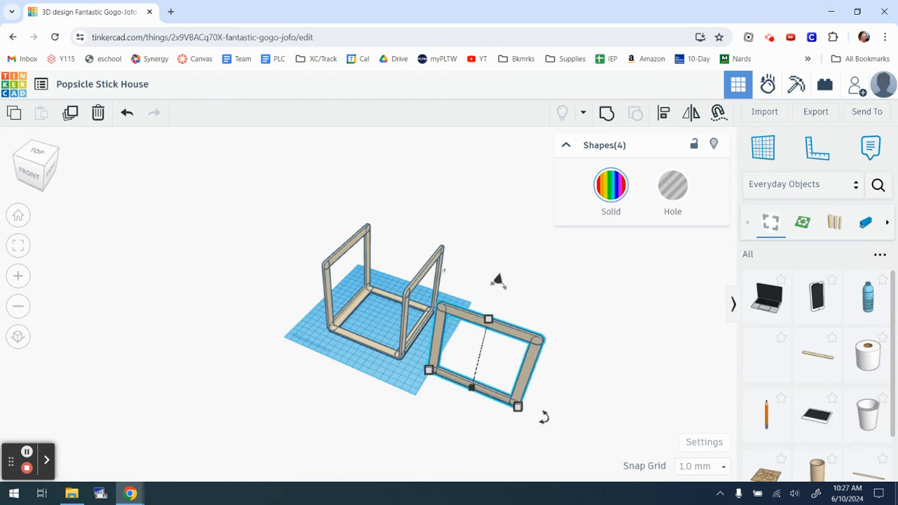
pyautogui.scroll(2, 356, 346)
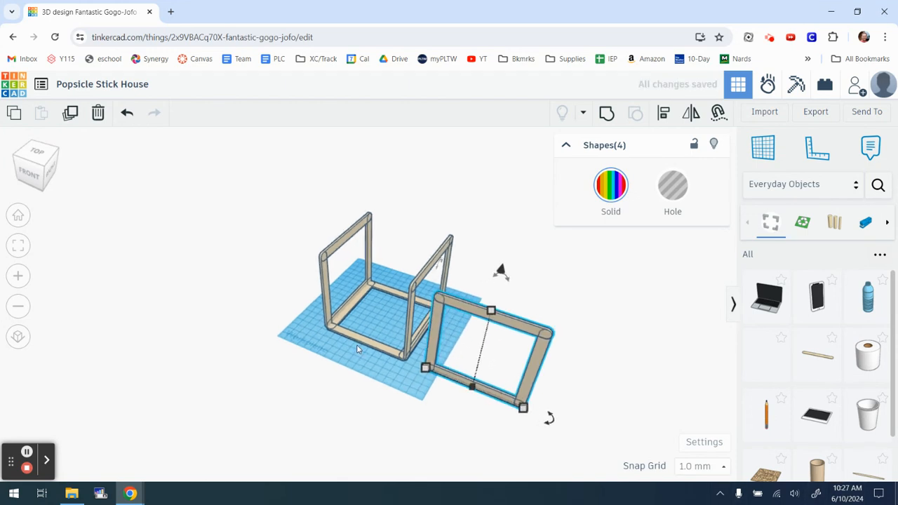
pyautogui.scroll(1, 357, 350)
pyautogui.moveTo(395, 372); pyautogui.dragTo(477, 356, button='right')
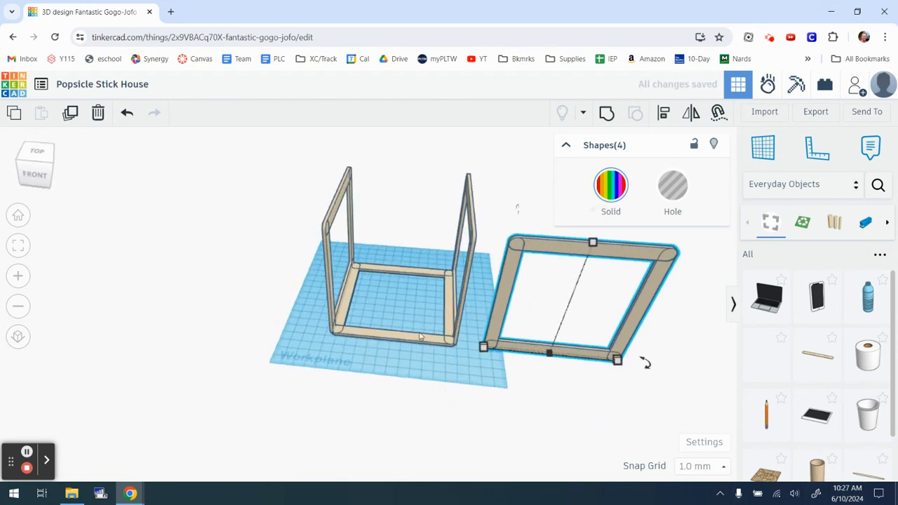
pyautogui.scroll(3, 423, 335)
pyautogui.press('Down')
pyautogui.press('Down')
# - Move the front wall frame left until its end is flush with the base's left front corner
pyautogui.press('Left')
pyautogui.press('Left')
pyautogui.press('Left')
pyautogui.press('Left')
pyautogui.press('Left')
pyautogui.press('Left')
pyautogui.press('Left')
pyautogui.press('Left')
pyautogui.press('Left')
pyautogui.press('Left')
pyautogui.press('Left')
pyautogui.press('Left')
pyautogui.press('Left')
pyautogui.press('Left')
pyautogui.press('Left')
pyautogui.press('Left')
pyautogui.press('Left')
pyautogui.press('Left')
pyautogui.press('Left')
pyautogui.press('Left')
pyautogui.press('Left')
pyautogui.press('Left')
pyautogui.press('Left')
pyautogui.press('Left')
pyautogui.press('Left')
pyautogui.press('Left')
pyautogui.press('Left')
pyautogui.press('Left')
pyautogui.press('Left')
pyautogui.press('Left')
pyautogui.press('Left')
pyautogui.press('Left')
pyautogui.press('Left')
pyautogui.press('Left')
pyautogui.press('Left')
pyautogui.press('Left')
pyautogui.press('Left')
pyautogui.press('Left')
pyautogui.press('Left')
pyautogui.press('Left')
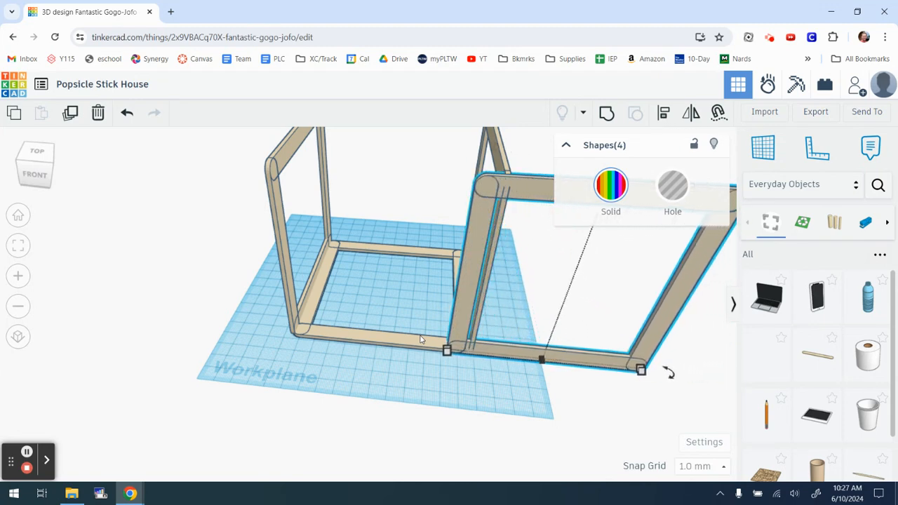
pyautogui.press('Left')
pyautogui.press('Left')
pyautogui.press('Left')
pyautogui.press('Left')
pyautogui.press('Left')
pyautogui.press('Left')
pyautogui.press('Left')
pyautogui.press('Left')
pyautogui.press('Left')
pyautogui.press('Left')
pyautogui.press('Left')
pyautogui.press('Left')
pyautogui.press('Left')
pyautogui.press('Left')
pyautogui.press('Left')
pyautogui.press('Left')
pyautogui.press('Left')
pyautogui.press('Left')
pyautogui.press('Left')
pyautogui.press('Left')
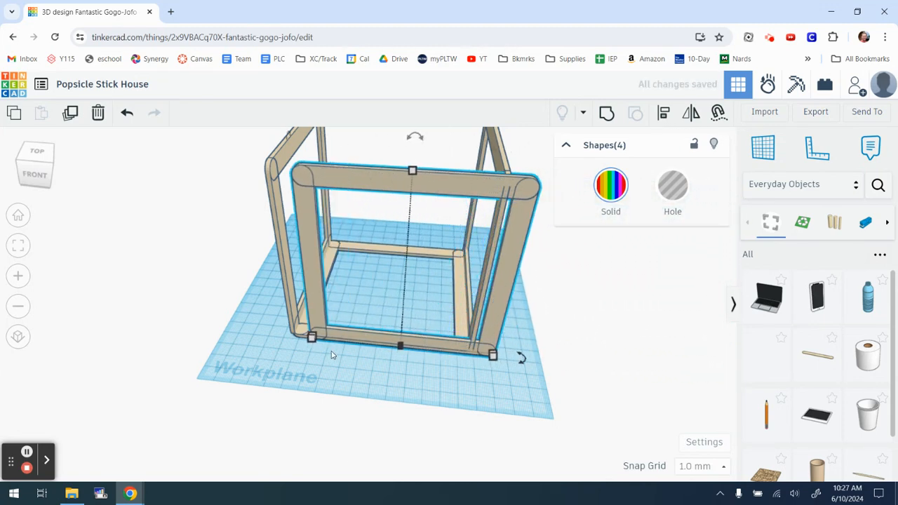
pyautogui.scroll(8, 330, 356)
pyautogui.moveTo(345, 326)
pyautogui.mouseDown(button='right')
pyautogui.moveTo(440, 341)
pyautogui.moveTo(426, 331)
pyautogui.moveTo(320, 320)
pyautogui.moveTo(338, 317)
pyautogui.mouseUp(button='right')
pyautogui.press('Left')
pyautogui.press('Left')
pyautogui.press('Left')
pyautogui.press('Left')
pyautogui.press('Left')
pyautogui.press('Left')
pyautogui.press('Left')
pyautogui.press('Left')
pyautogui.press('Left')
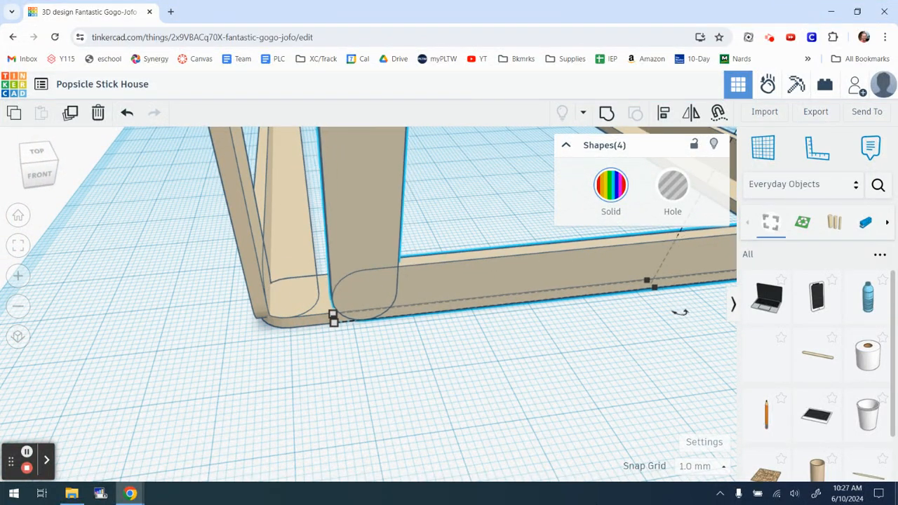
pyautogui.press('Left')
pyautogui.press('Left')
pyautogui.press('Left')
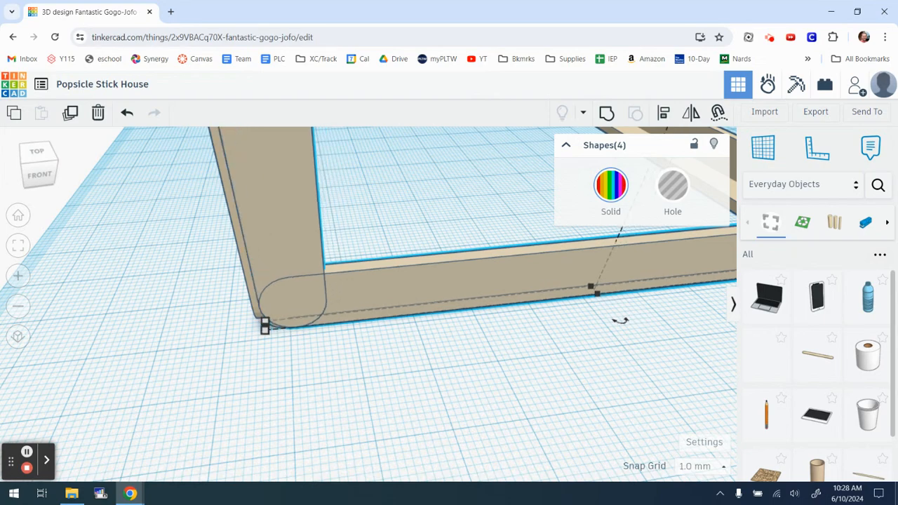
pyautogui.press('Left')
pyautogui.press('Left')
pyautogui.scroll(-5, 608, 455)
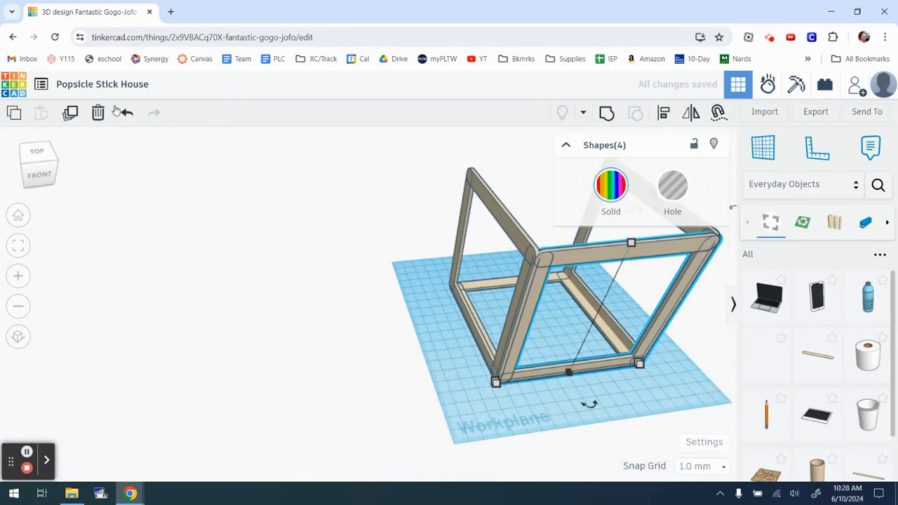
# - Select the four sticks of the front wall frame and duplicate them
pyautogui.click(73, 114)
pyautogui.scroll(-4, 142, 158)
pyautogui.scroll(1, 388, 185)
pyautogui.click(481, 220)
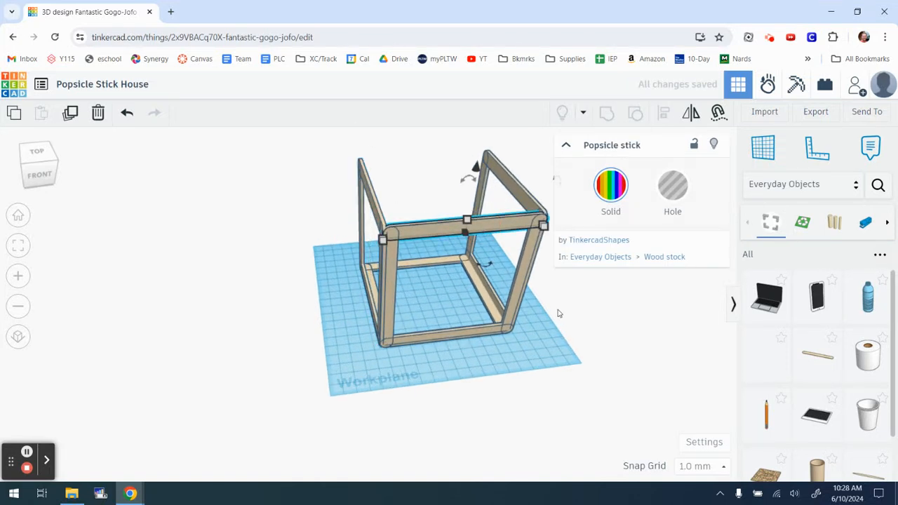
pyautogui.scroll(3, 396, 283)
pyautogui.keyDown('shift'); pyautogui.click(298, 244); pyautogui.keyUp('shift')
pyautogui.keyDown('shift'); pyautogui.click(443, 343); pyautogui.keyUp('shift')
pyautogui.keyDown('shift'); pyautogui.click(503, 262); pyautogui.keyUp('shift')
pyautogui.scroll(-5, 568, 300)
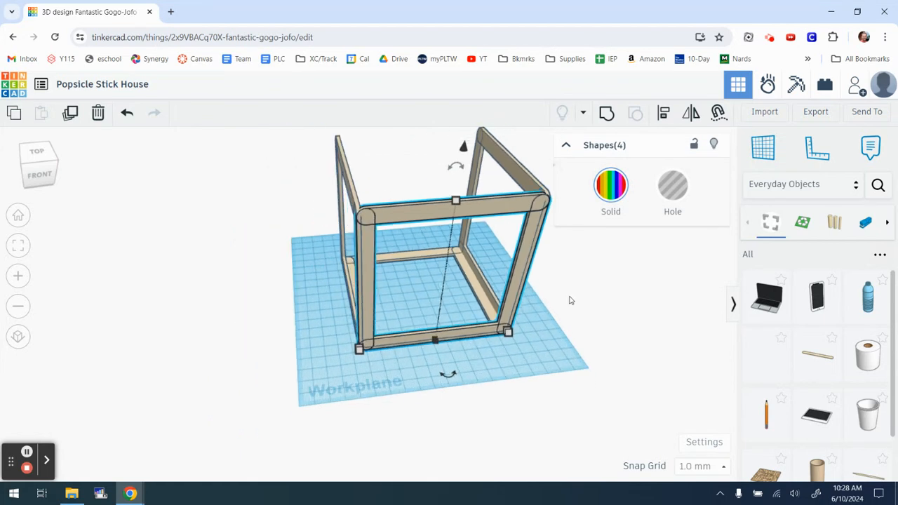
pyautogui.click(76, 117)
# - Move the duplicated front wall frame back until it stands on the base's back stick
pyautogui.hotkey('ctrl', 'Up')
pyautogui.hotkey('ctrl', 'Up')
pyautogui.hotkey('ctrl', 'Up')
pyautogui.hotkey('ctrl', 'Up')
pyautogui.hotkey('ctrl', 'Up')
pyautogui.hotkey('ctrl', 'Up')
pyautogui.hotkey('ctrl', 'Up')
pyautogui.hotkey('ctrl', 'Up')
pyautogui.hotkey('ctrl', 'Up')
pyautogui.hotkey('ctrl', 'Up')
pyautogui.hotkey('ctrl', 'Up')
pyautogui.hotkey('ctrl', 'Up')
pyautogui.hotkey('ctrl', 'Up')
pyautogui.hotkey('ctrl', 'Up')
pyautogui.hotkey('ctrl', 'Up')
pyautogui.hotkey('ctrl', 'Up')
pyautogui.hotkey('ctrl', 'Up')
pyautogui.hotkey('ctrl', 'Up')
pyautogui.hotkey('ctrl', 'Up')
pyautogui.hotkey('ctrl', 'Up')
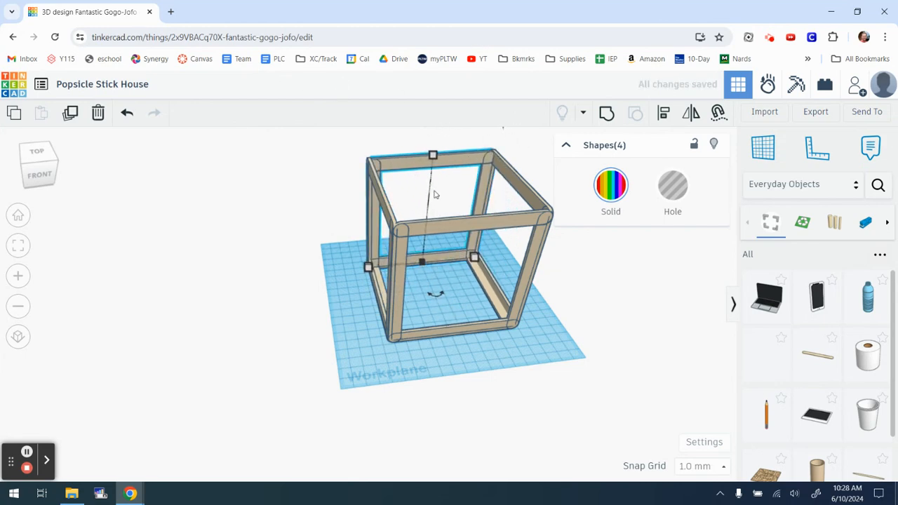
# - Move the duplicated wall frame back until its face is flush with the outer edge of the base's back stick
pyautogui.scroll(5, 433, 195)
pyautogui.moveTo(264, 222); pyautogui.dragTo(500, 233, button='right')
pyautogui.press('Left')
pyautogui.press('Left')
pyautogui.press('Left')
pyautogui.press('Left')
pyautogui.press('Left')
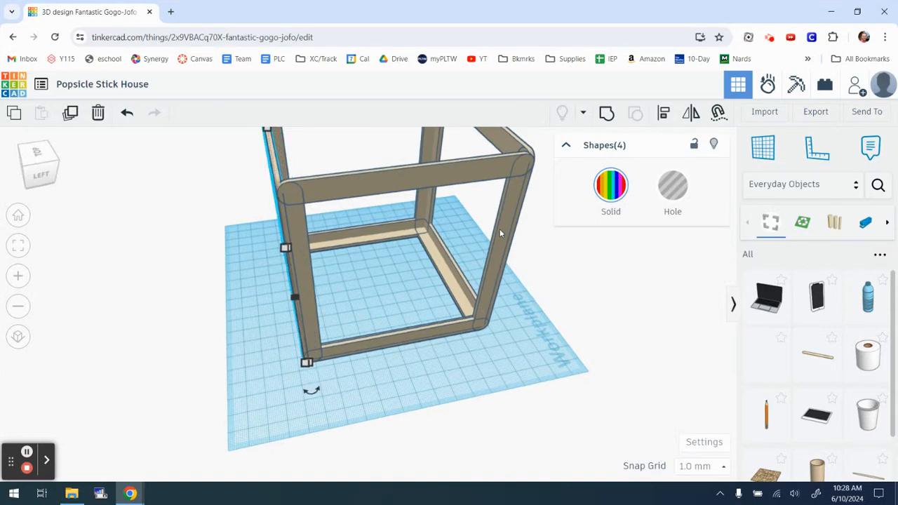
# - Select the four sticks of the square base and duplicate them
pyautogui.scroll(-5, 500, 233)
pyautogui.moveTo(517, 294); pyautogui.dragTo(231, 327, button='right')
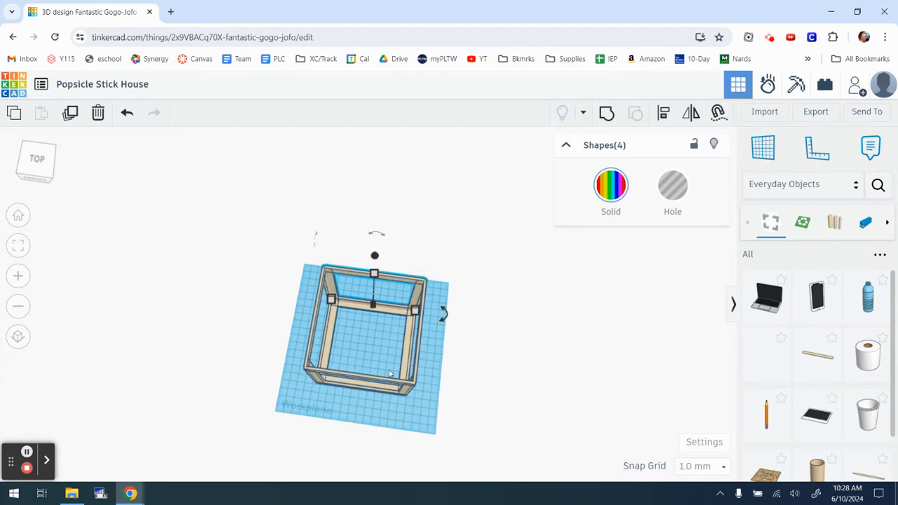
pyautogui.scroll(5, 390, 373)
pyautogui.moveTo(389, 358); pyautogui.dragTo(375, 254, button='right')
pyautogui.click(374, 255)
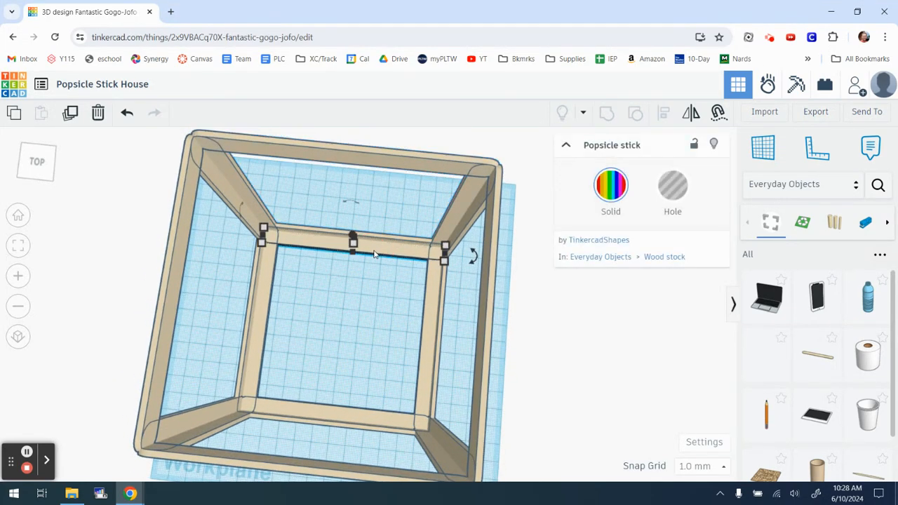
pyautogui.keyDown('shift'); pyautogui.click(261, 323); pyautogui.keyUp('shift')
pyautogui.keyDown('shift'); pyautogui.click(335, 415); pyautogui.keyUp('shift')
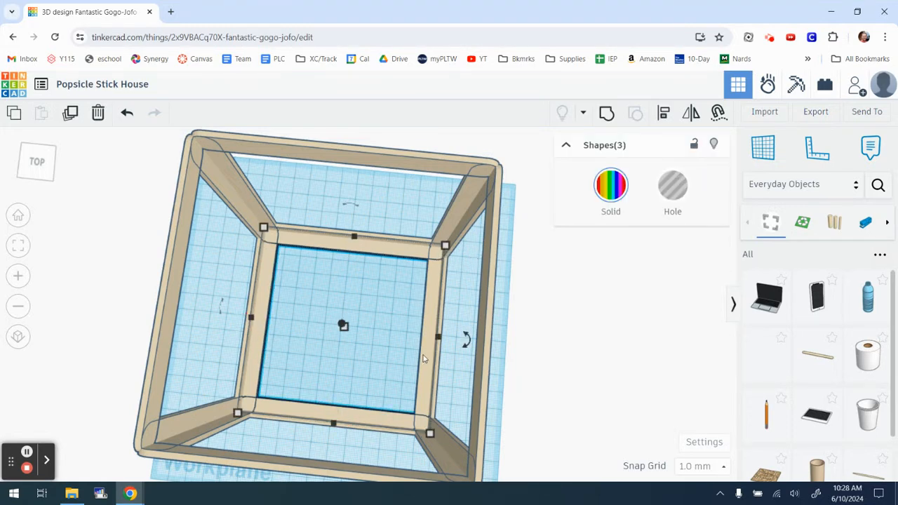
pyautogui.keyDown('shift'); pyautogui.click(426, 354); pyautogui.keyUp('shift')
pyautogui.moveTo(531, 377); pyautogui.dragTo(510, 323, button='right')
pyautogui.scroll(-3, 511, 323)
pyautogui.scroll(3, 475, 170)
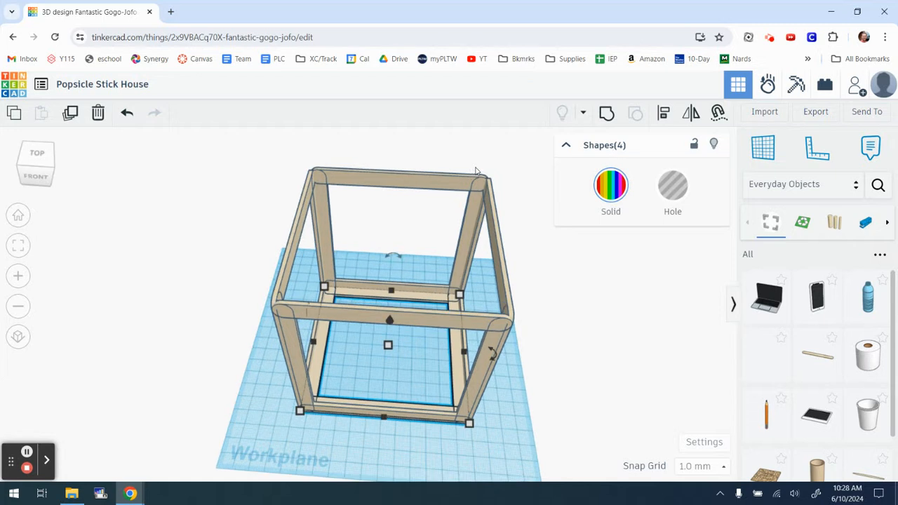
pyautogui.click(68, 117)
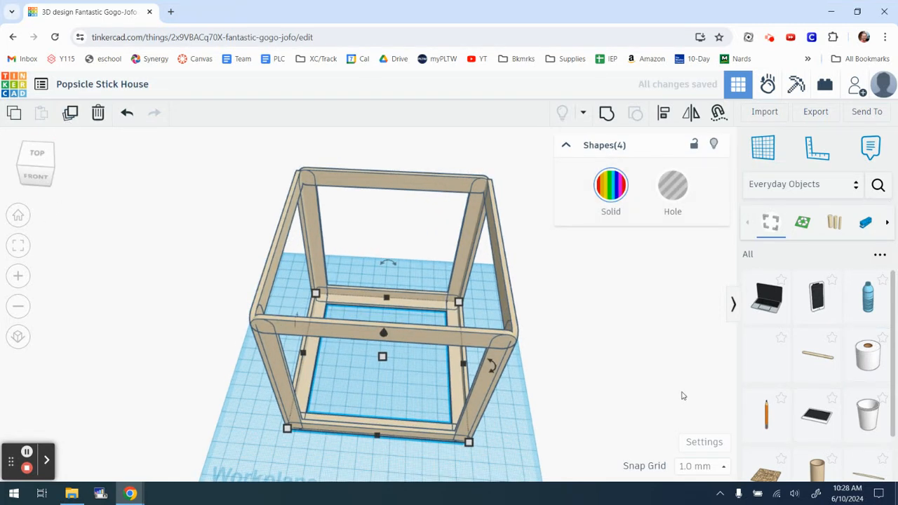
# - Raise the duplicated square frame straight up until it rests on top of the four wall frames
pyautogui.scroll(3, 392, 337)
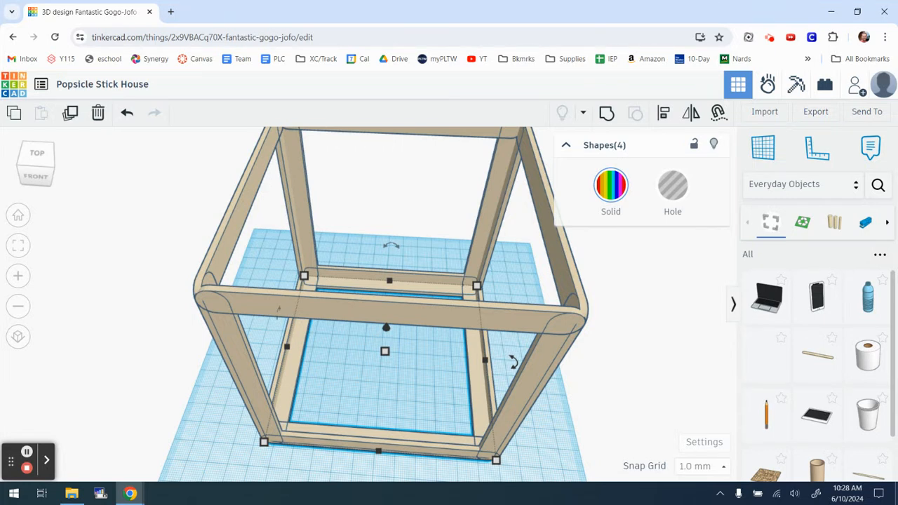
pyautogui.hotkey('ctrl', 'Up')
pyautogui.hotkey('ctrl', 'Up')
pyautogui.hotkey('ctrl', 'Up')
pyautogui.hotkey('ctrl', 'Up')
pyautogui.hotkey('ctrl', 'Up')
pyautogui.hotkey('ctrl', 'Up')
pyautogui.hotkey('ctrl', 'Up')
pyautogui.hotkey('ctrl', 'Up')
pyautogui.hotkey('ctrl', 'Up')
pyautogui.hotkey('ctrl', 'Up')
pyautogui.hotkey('ctrl', 'Up')
pyautogui.hotkey('ctrl', 'Up')
pyautogui.hotkey('ctrl', 'Up')
pyautogui.hotkey('ctrl', 'Up')
pyautogui.hotkey('ctrl', 'Up')
pyautogui.hotkey('ctrl', 'Up')
pyautogui.hotkey('ctrl', 'Up')
pyautogui.hotkey('ctrl', 'Up')
pyautogui.hotkey('ctrl', 'Up')
pyautogui.hotkey('ctrl', 'Up')
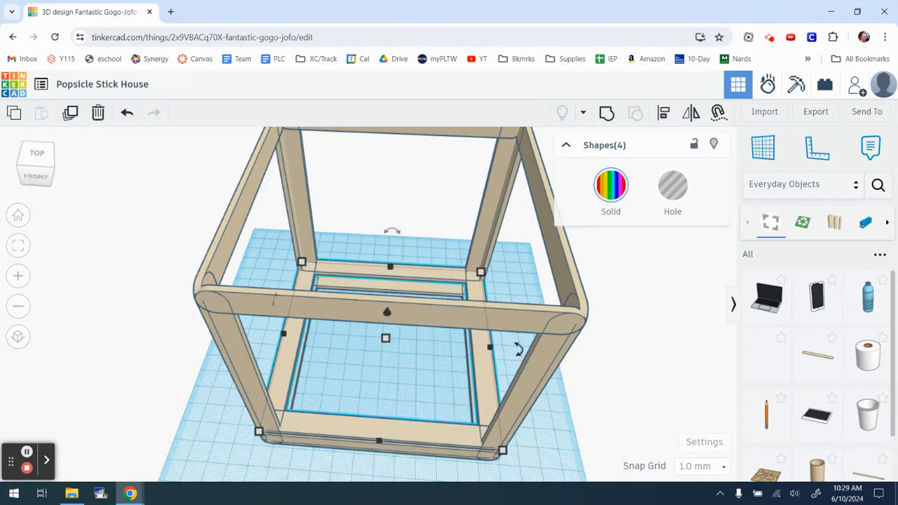
pyautogui.hotkey('ctrl', 'Up')
pyautogui.hotkey('ctrl', 'Up')
pyautogui.hotkey('ctrl', 'Up')
pyautogui.hotkey('ctrl', 'Up')
pyautogui.hotkey('ctrl', 'Up')
pyautogui.hotkey('ctrl', 'Up')
pyautogui.hotkey('ctrl', 'Up')
pyautogui.hotkey('ctrl', 'Up')
pyautogui.hotkey('ctrl', 'Up')
pyautogui.hotkey('ctrl', 'Up')
pyautogui.hotkey('ctrl', 'Up')
pyautogui.hotkey('ctrl', 'Up')
pyautogui.hotkey('ctrl', 'Up')
pyautogui.hotkey('ctrl', 'Up')
pyautogui.hotkey('ctrl', 'Up')
pyautogui.hotkey('ctrl', 'Up')
pyautogui.hotkey('ctrl', 'Up')
pyautogui.hotkey('ctrl', 'Up')
pyautogui.hotkey('ctrl', 'Up')
pyautogui.hotkey('ctrl', 'Up')
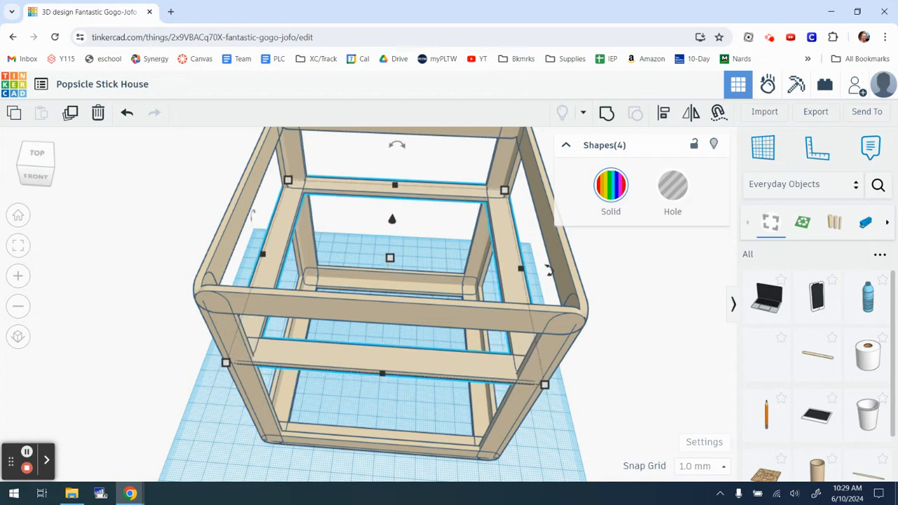
pyautogui.hotkey('ctrl', 'Up')
pyautogui.hotkey('ctrl', 'Up')
pyautogui.hotkey('ctrl', 'Up')
pyautogui.hotkey('ctrl', 'Up')
pyautogui.hotkey('ctrl', 'Up')
pyautogui.hotkey('ctrl', 'Up')
pyautogui.hotkey('ctrl', 'Up')
pyautogui.hotkey('ctrl', 'Up')
pyautogui.hotkey('ctrl', 'Up')
pyautogui.hotkey('ctrl', 'Up')
pyautogui.hotkey('ctrl', 'Up')
pyautogui.hotkey('ctrl', 'Up')
pyautogui.hotkey('ctrl', 'Up')
pyautogui.hotkey('ctrl', 'Up')
pyautogui.hotkey('ctrl', 'Up')
pyautogui.hotkey('ctrl', 'Up')
pyautogui.hotkey('ctrl', 'Up')
pyautogui.hotkey('ctrl', 'Up')
pyautogui.hotkey('ctrl', 'Up')
pyautogui.hotkey('ctrl', 'Up')
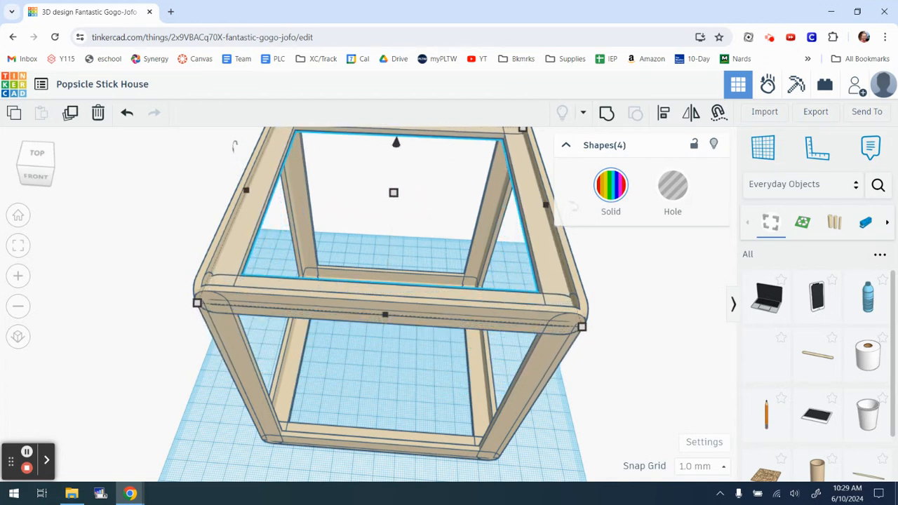
pyautogui.hotkey('ctrl', 'Up')
pyautogui.hotkey('ctrl', 'Up')
pyautogui.hotkey('ctrl', 'Up')
pyautogui.hotkey('ctrl', 'Up')
pyautogui.hotkey('ctrl', 'Up')
pyautogui.hotkey('ctrl', 'Up')
pyautogui.hotkey('ctrl', 'Up')
pyautogui.hotkey('ctrl', 'Up')
pyautogui.hotkey('ctrl', 'Up')
pyautogui.hotkey('ctrl', 'Up')
pyautogui.hotkey('ctrl', 'Up')
pyautogui.hotkey('ctrl', 'Up')
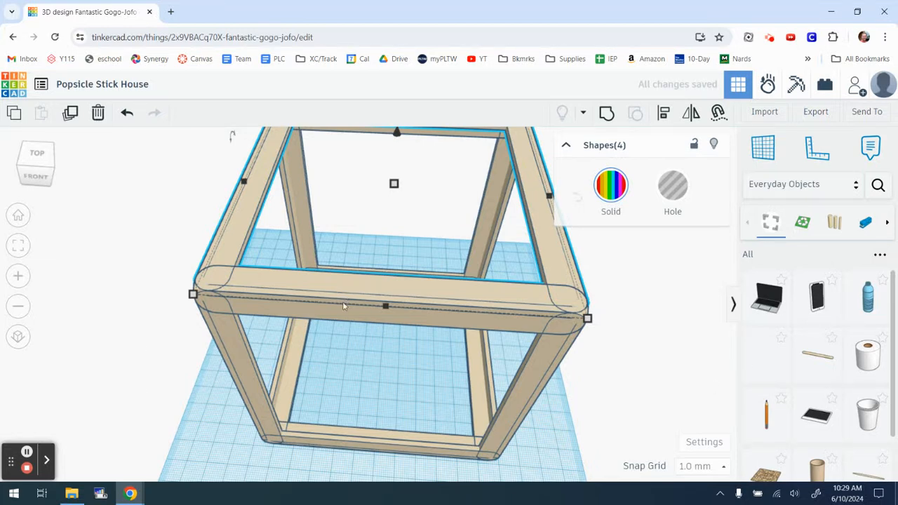
# - Examine how the raised square frame sits on the top edges and corners of the wall frames
pyautogui.scroll(3, 345, 305)
pyautogui.scroll(-3, 97, 300)
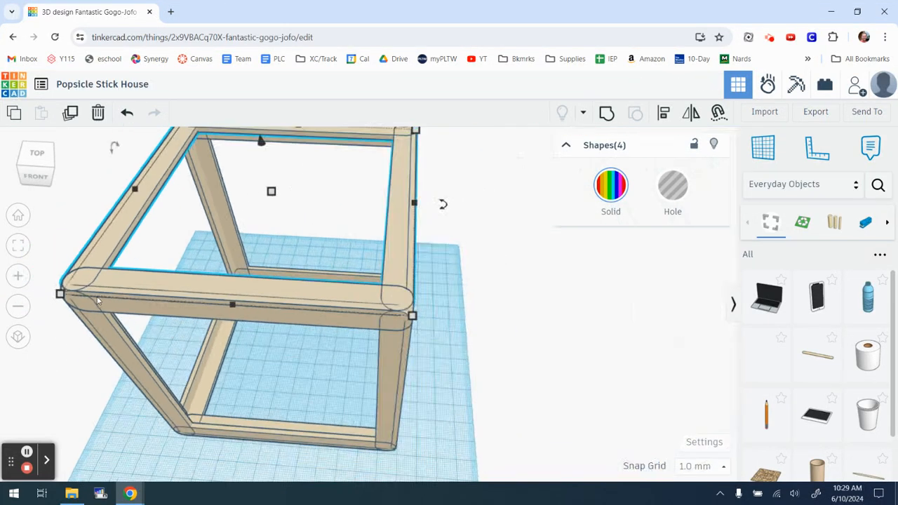
pyautogui.scroll(-2, 97, 300)
pyautogui.click(424, 324)
pyautogui.moveTo(412, 353); pyautogui.dragTo(341, 318, button='right')
pyautogui.moveTo(362, 318); pyautogui.dragTo(427, 316, button='middle')
pyautogui.moveTo(427, 319); pyautogui.dragTo(483, 320, button='right')
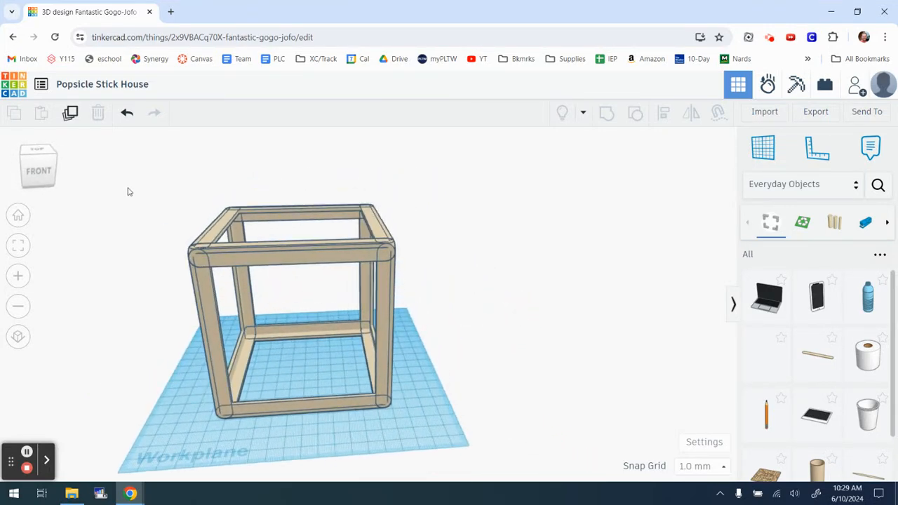
pyautogui.moveTo(129, 190); pyautogui.dragTo(141, 204, button='right')
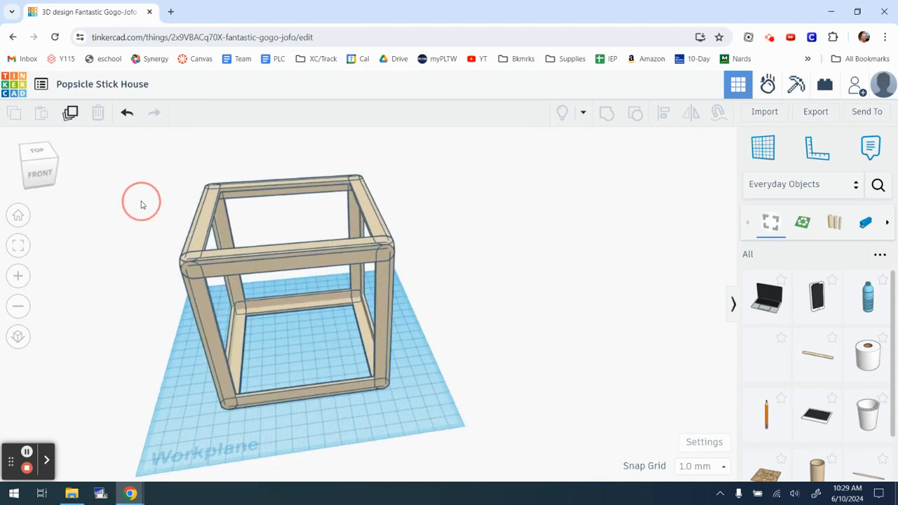
# - Select the front wall frame's vertical stick at the front right corner and duplicate it
pyautogui.moveTo(415, 298); pyautogui.dragTo(257, 299, button='right')
pyautogui.scroll(5, 355, 315)
pyautogui.moveTo(411, 351); pyautogui.dragTo(423, 318, button='right')
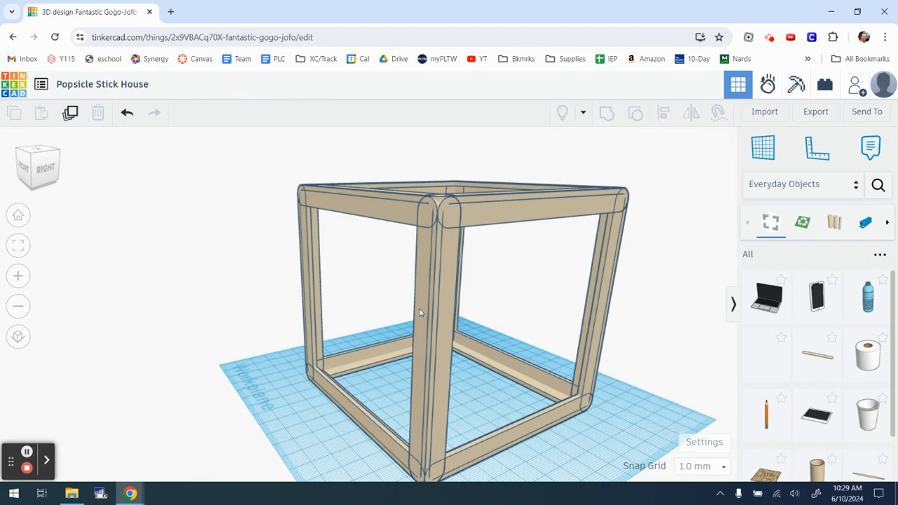
pyautogui.click(419, 308)
pyautogui.moveTo(499, 330); pyautogui.dragTo(462, 336, button='right')
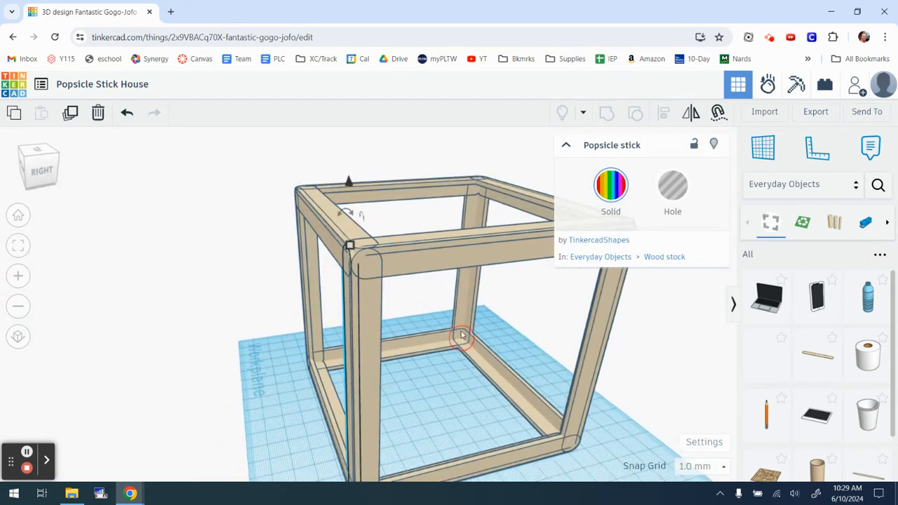
pyautogui.click(71, 114)
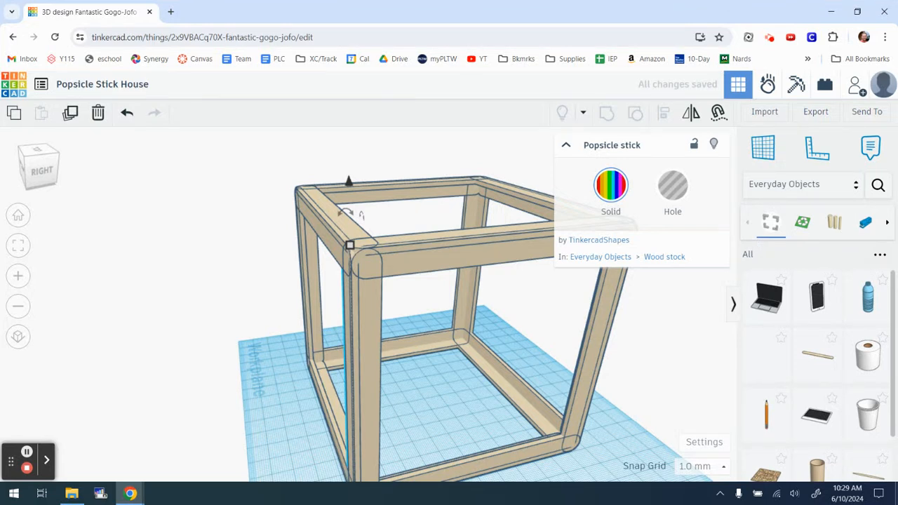
# - Move the duplicated vertical stick back along the right wall until a narrow gap separates it from the corner post
pyautogui.press('Right')
pyautogui.press('Right')
pyautogui.press('Right')
pyautogui.press('Right')
pyautogui.press('Right')
pyautogui.press('Right')
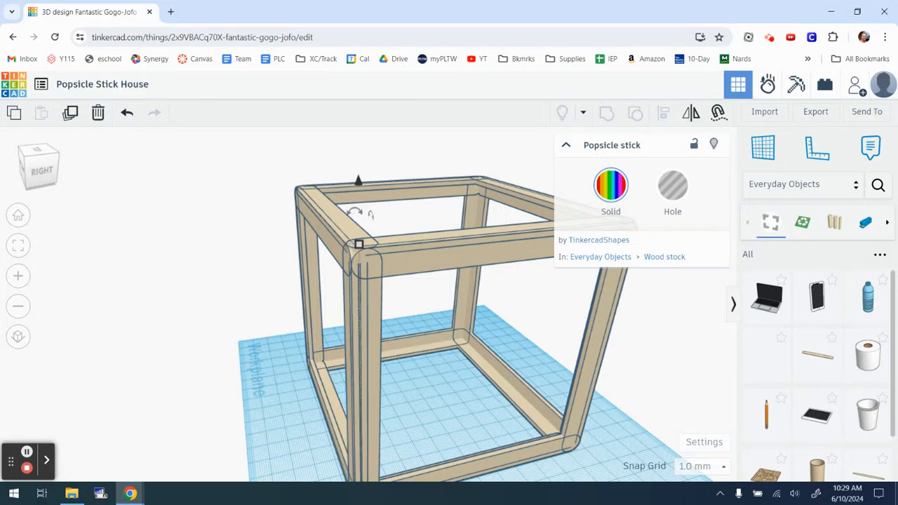
pyautogui.press('Right')
pyautogui.press('Right')
pyautogui.press('Right')
pyautogui.press('Right')
pyautogui.press('Right')
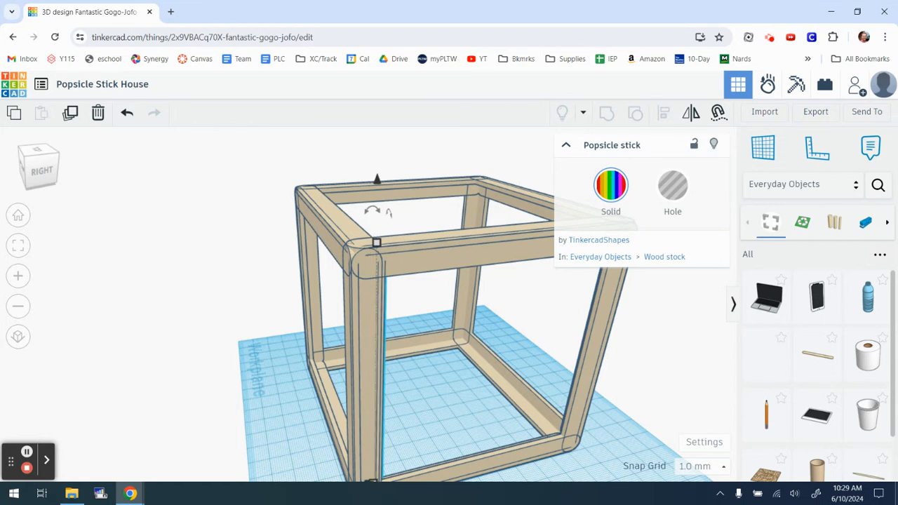
pyautogui.press('Right')
pyautogui.press('Right')
pyautogui.press('Right')
pyautogui.press('Right')
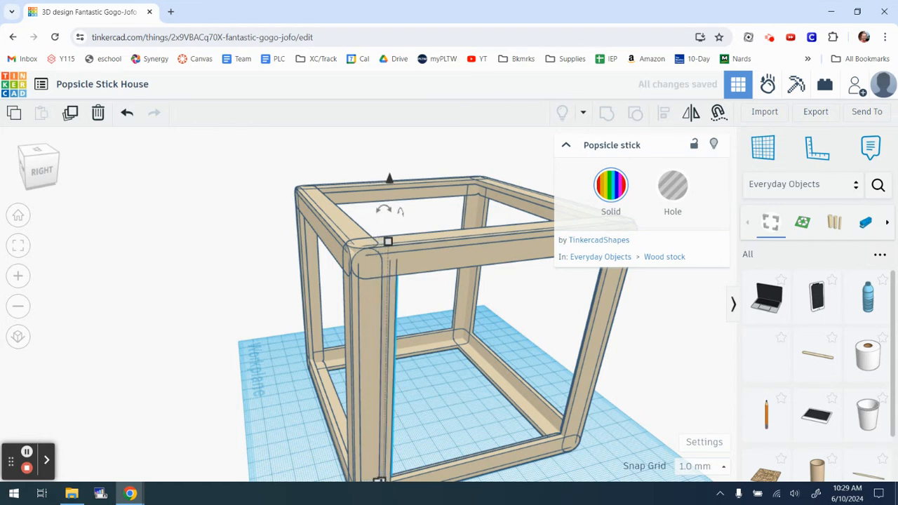
pyautogui.press('Right')
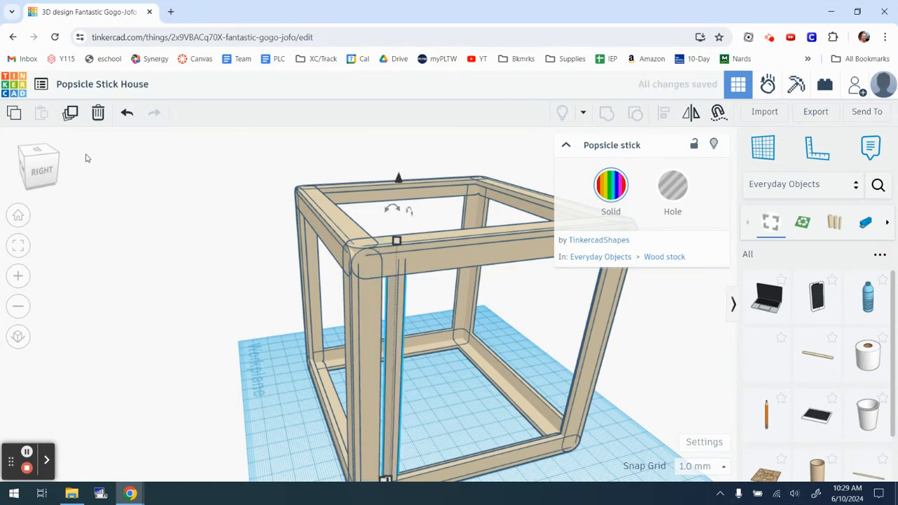
# - Repeat the duplication at the same spacing until evenly spaced vertical sticks fill the right wall
pyautogui.click(70, 114)
pyautogui.click(70, 113)
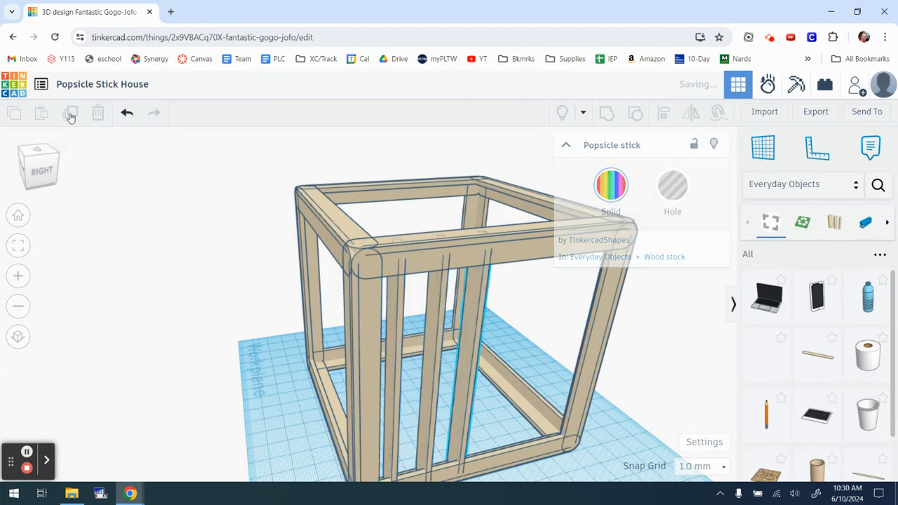
pyautogui.click(70, 114)
pyautogui.click(70, 114)
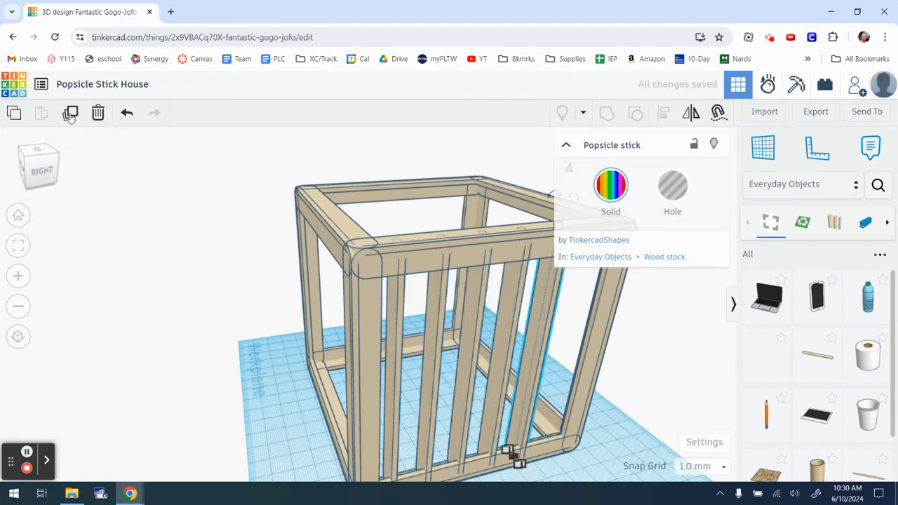
# - Select the back wall frame's vertical stick at the back left corner and duplicate it
pyautogui.scroll(-2, 629, 314)
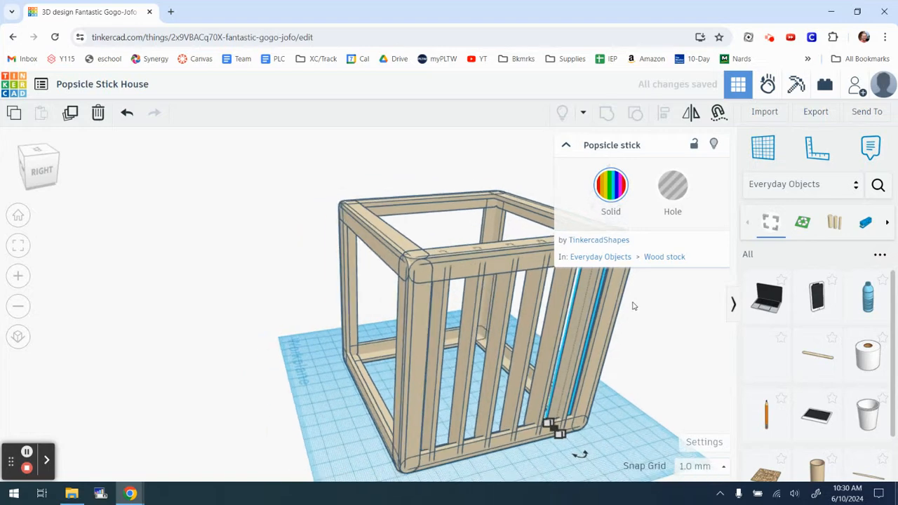
pyautogui.moveTo(629, 314); pyautogui.dragTo(511, 360, button='right')
pyautogui.scroll(5, 529, 358)
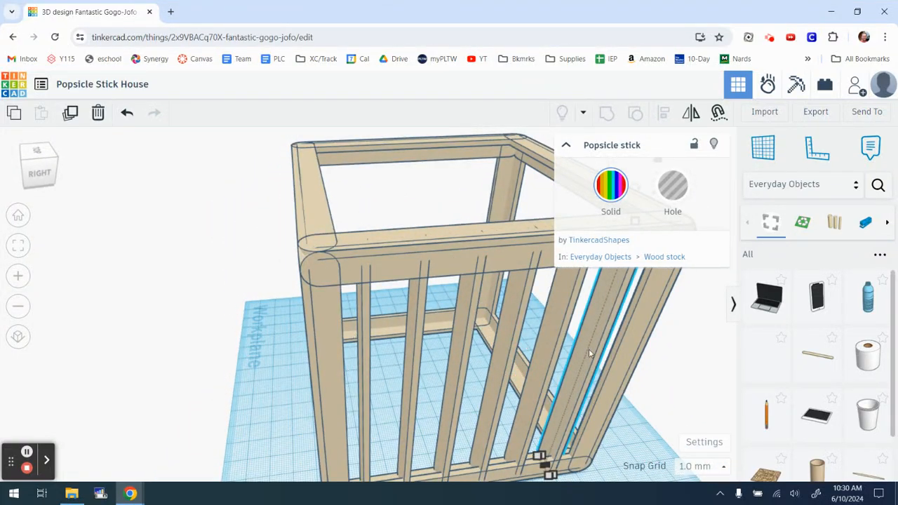
pyautogui.scroll(-5, 411, 374)
pyautogui.moveTo(304, 358); pyautogui.dragTo(371, 325, button='right')
pyautogui.click(288, 354)
pyautogui.scroll(-1, 395, 372)
pyautogui.moveTo(381, 381); pyautogui.dragTo(351, 309, button='right')
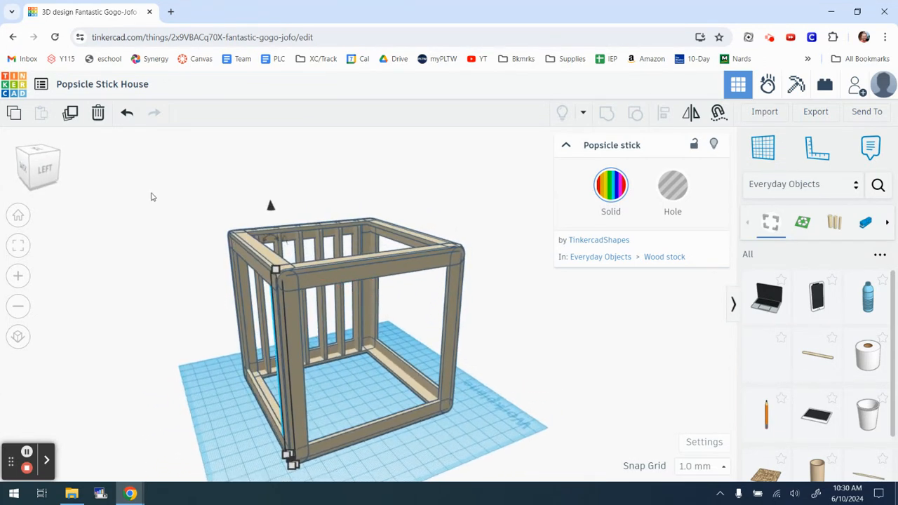
pyautogui.click(71, 114)
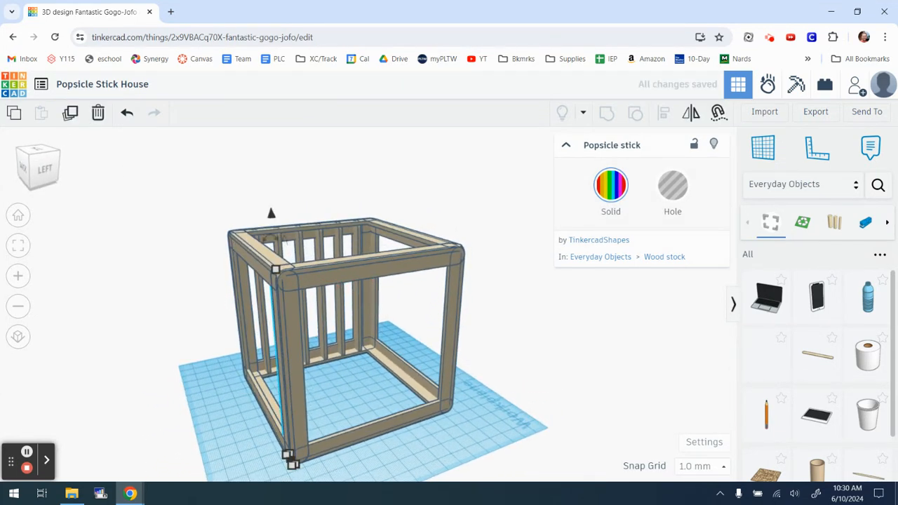
# - Move the duplicated vertical stick forward along the left wall until it stands just clear of the back corner post
pyautogui.press('Right')
pyautogui.press('Right')
pyautogui.press('Right')
pyautogui.press('Right')
pyautogui.press('Right')
pyautogui.press('Right')
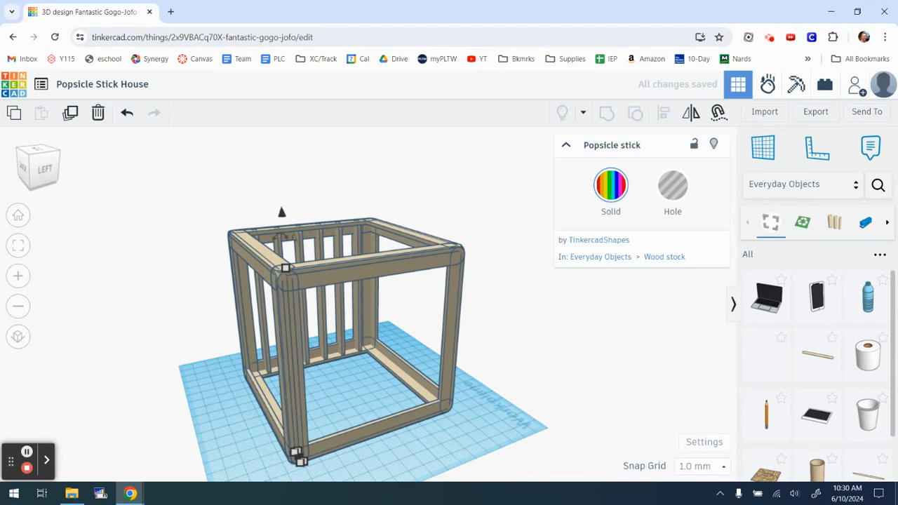
pyautogui.press('Right')
pyautogui.press('Right')
pyautogui.press('Right')
pyautogui.press('Right')
pyautogui.press('Right')
pyautogui.press('Right')
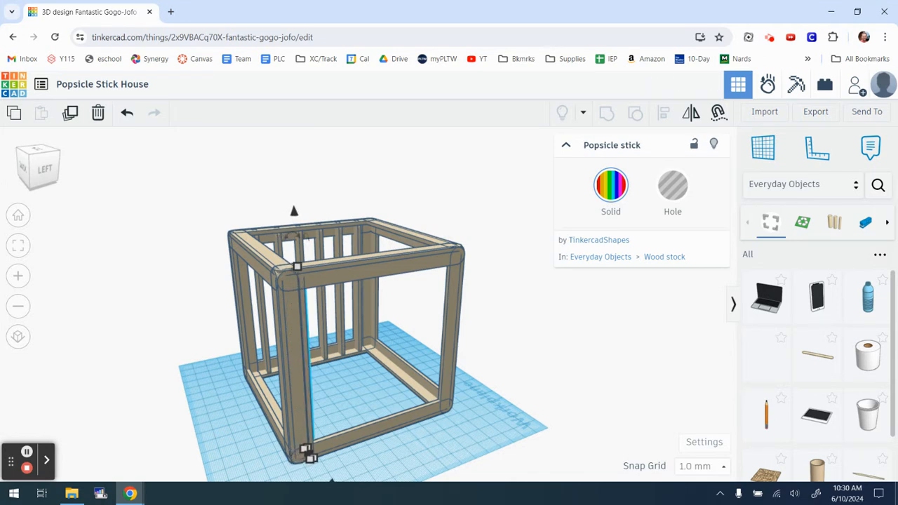
pyautogui.press('Right')
pyautogui.press('Right')
pyautogui.press('Right')
pyautogui.press('Right')
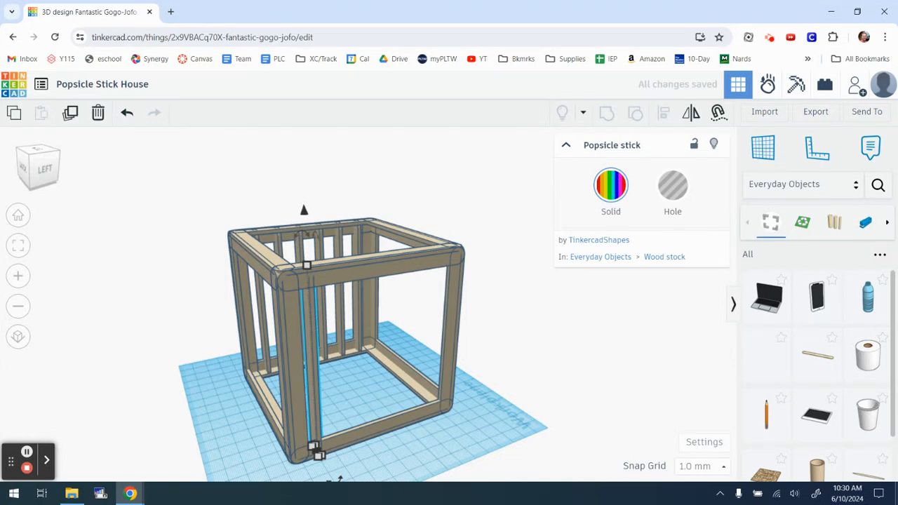
# - Repeat the duplication at the same spacing until evenly spaced vertical sticks fill the left wall
pyautogui.click(69, 114)
pyautogui.click(69, 113)
pyautogui.click(69, 113)
pyautogui.click(70, 114)
pyautogui.click(70, 115)
# - Select the right wall frame's vertical stick at the back right corner and duplicate it
pyautogui.moveTo(452, 327); pyautogui.dragTo(231, 354, button='right')
pyautogui.scroll(5, 404, 305)
pyautogui.moveTo(390, 311); pyautogui.dragTo(371, 303, button='right')
pyautogui.click(239, 328)
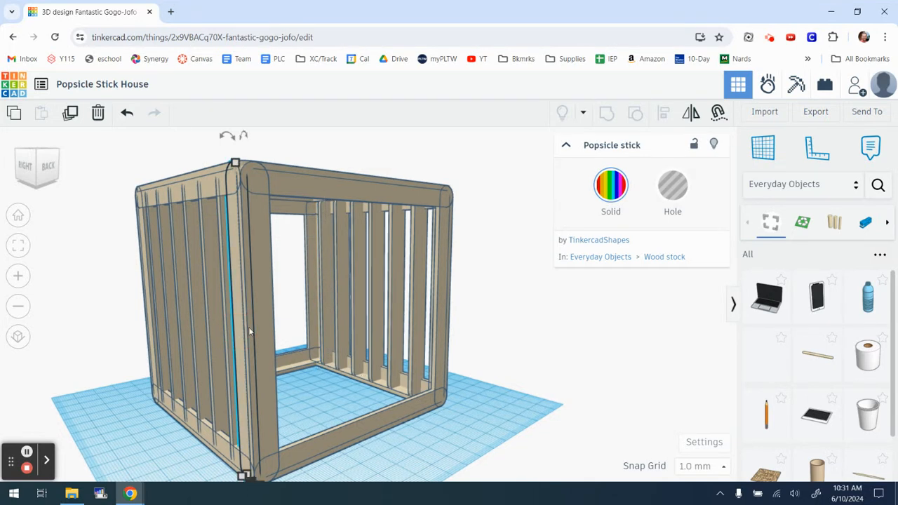
pyautogui.scroll(-2, 251, 332)
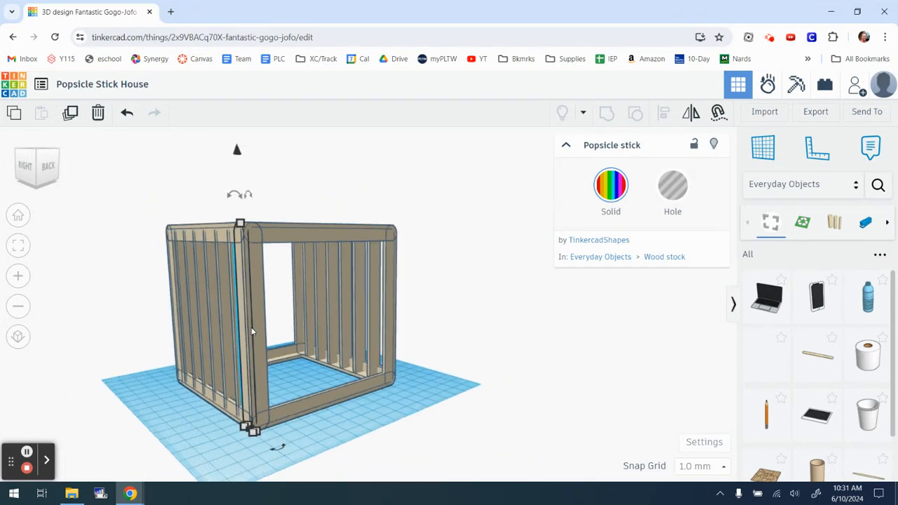
pyautogui.click(71, 114)
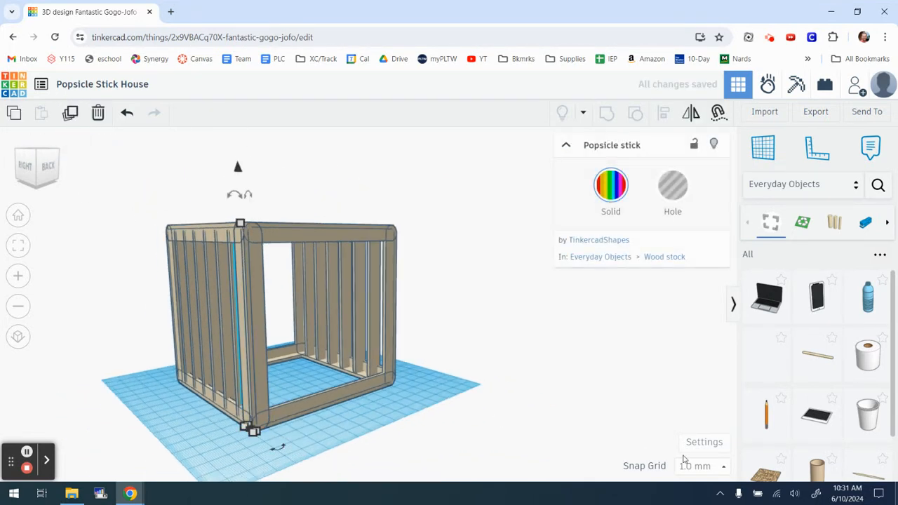
# - Move the duplicated vertical stick along the back wall until it stands just clear of the corner post
pyautogui.press('Right')
pyautogui.press('Right')
pyautogui.press('Right')
pyautogui.press('Right')
pyautogui.press('Right')
pyautogui.press('Right')
pyautogui.press('Right')
pyautogui.press('Right')
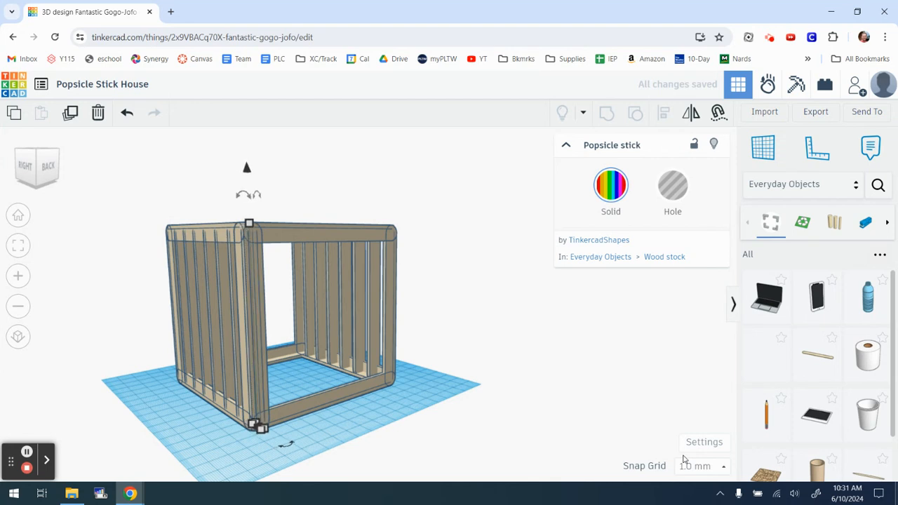
pyautogui.press('Right')
pyautogui.press('Right')
pyautogui.press('Right')
pyautogui.press('Right')
pyautogui.press('Right')
pyautogui.press('Right')
pyautogui.press('Right')
pyautogui.press('Right')
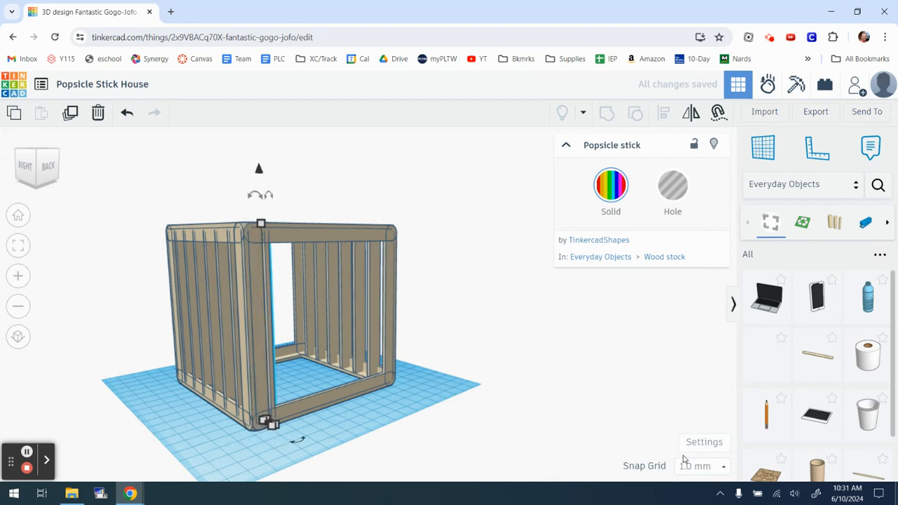
pyautogui.press('Right')
pyautogui.press('Right')
pyautogui.press('Right')
pyautogui.press('Right')
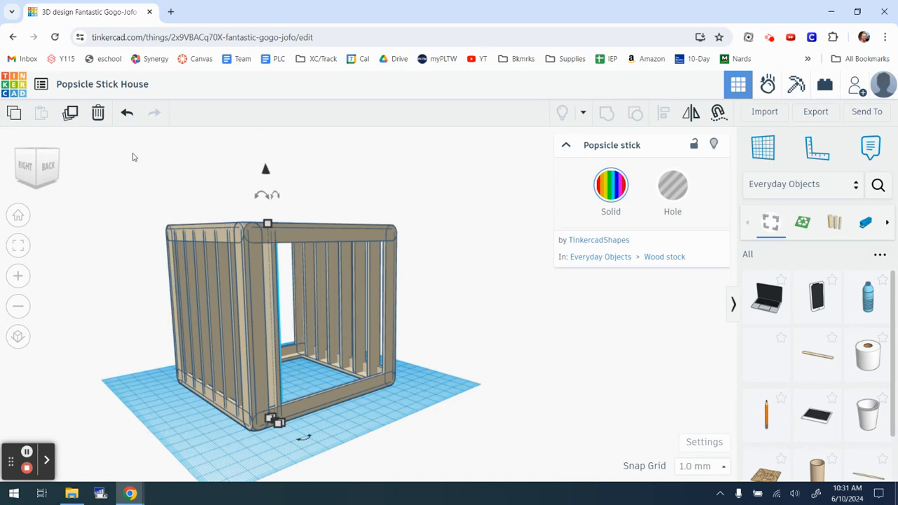
# - Repeat the duplication at the same spacing until evenly spaced vertical sticks fill the back wall
pyautogui.click(71, 114)
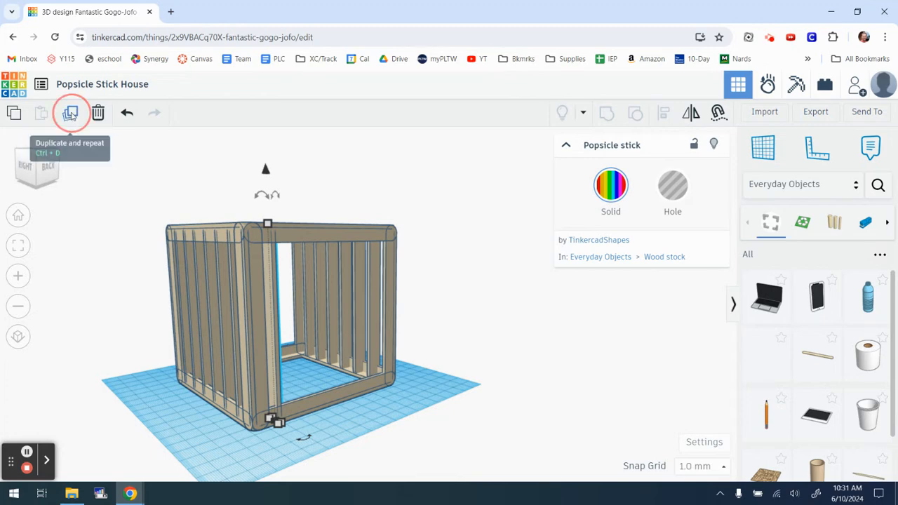
pyautogui.click(70, 114)
pyautogui.click(71, 114)
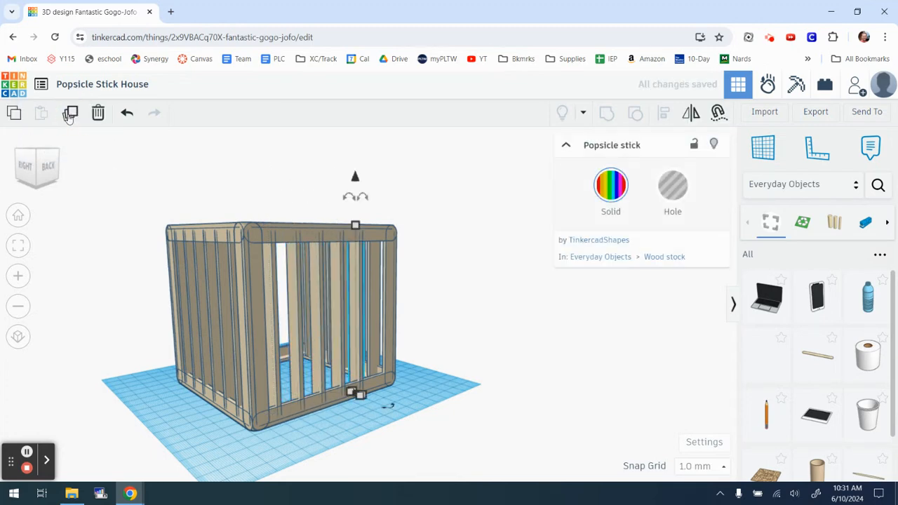
pyautogui.click(71, 114)
pyautogui.moveTo(457, 286); pyautogui.dragTo(391, 277, button='right')
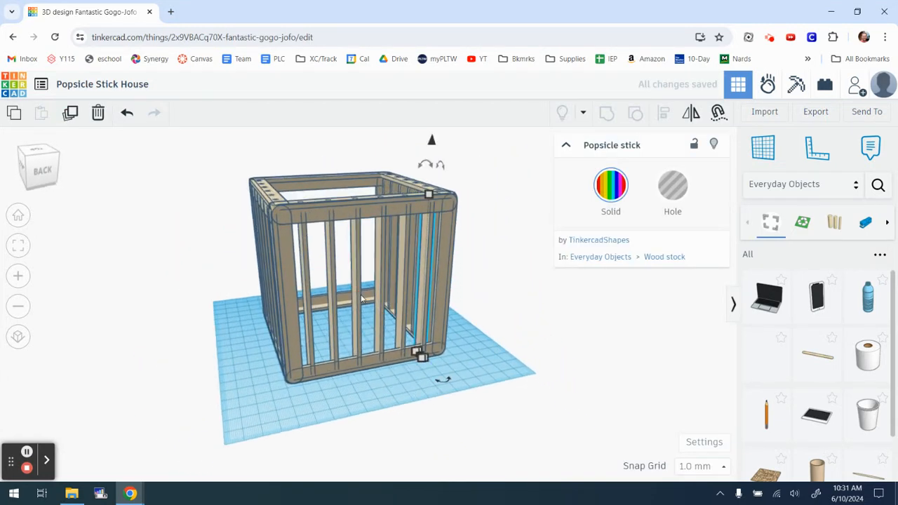
pyautogui.scroll(1, 391, 275)
pyautogui.moveTo(511, 306); pyautogui.dragTo(473, 299, button='right')
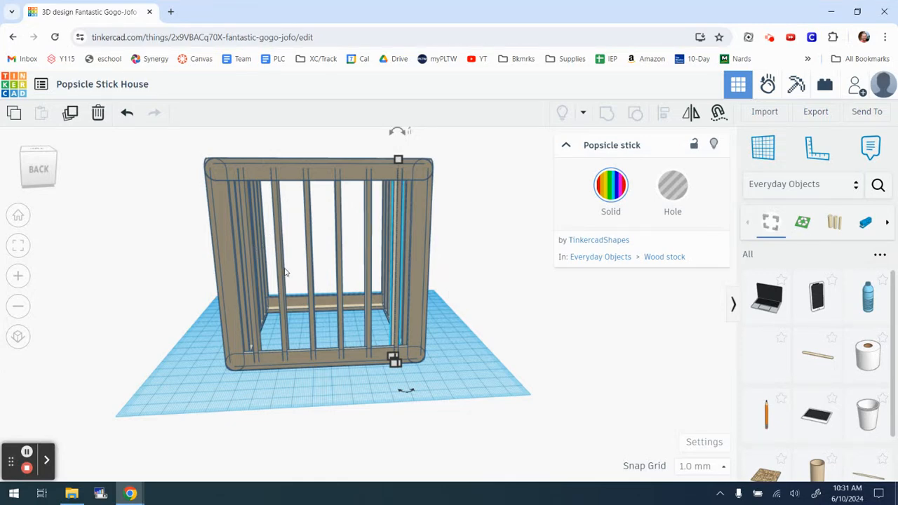
# - Add a new popsicle stick lying flat on the workplane just outside the back wall
pyautogui.scroll(5, 287, 340)
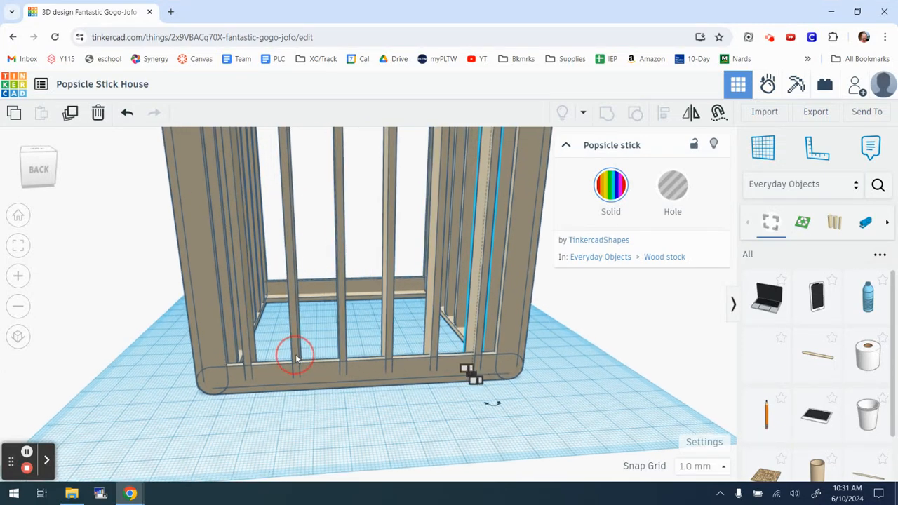
pyautogui.scroll(-3, 300, 354)
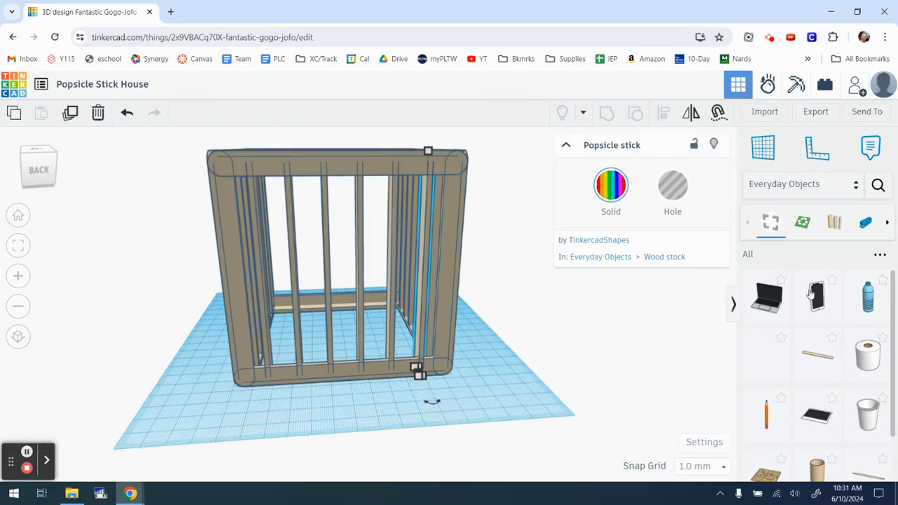
pyautogui.moveTo(822, 362); pyautogui.dragTo(298, 421)
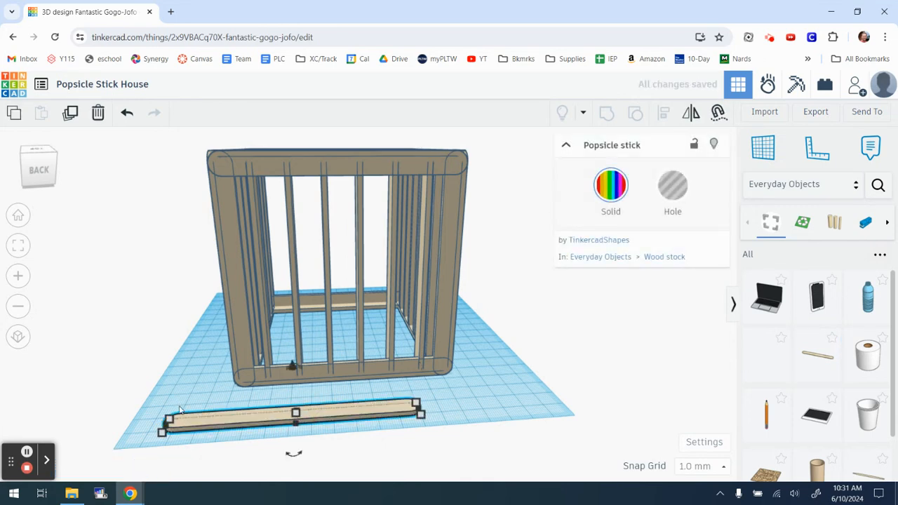
# - Shorten the new popsicle stick outside the back wall to a length of 34 mm
pyautogui.scroll(3, 172, 460)
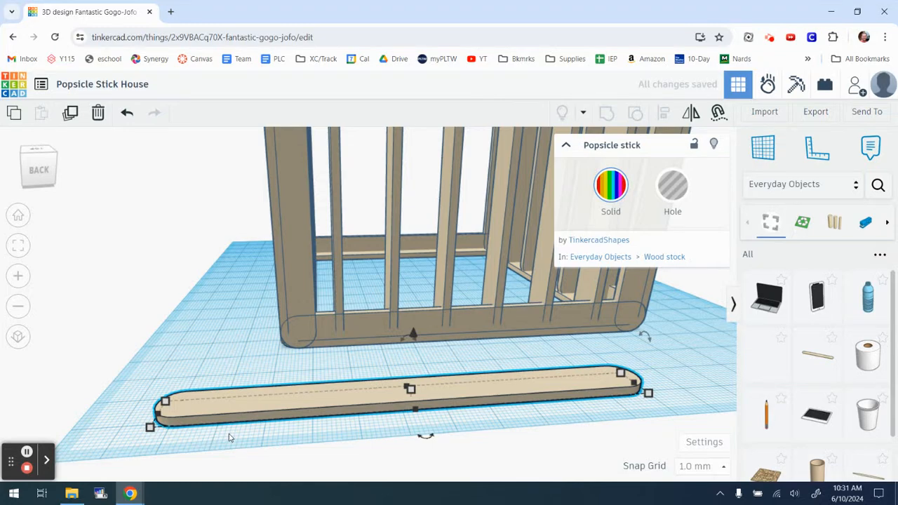
pyautogui.scroll(4, 171, 418)
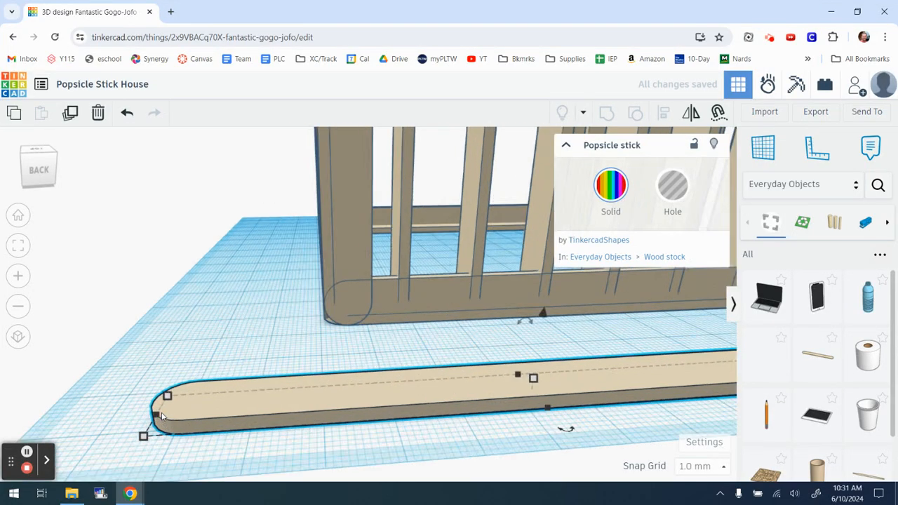
pyautogui.scroll(-5, 169, 421)
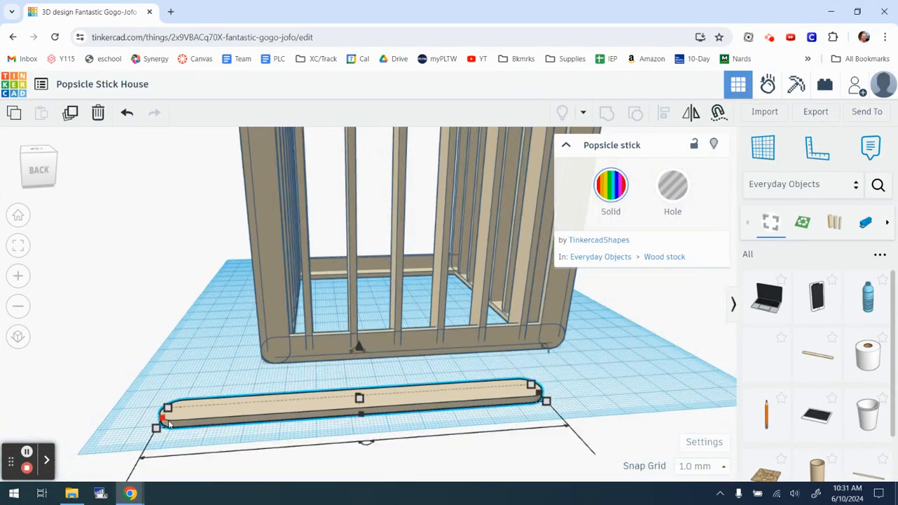
pyautogui.scroll(3, 163, 419)
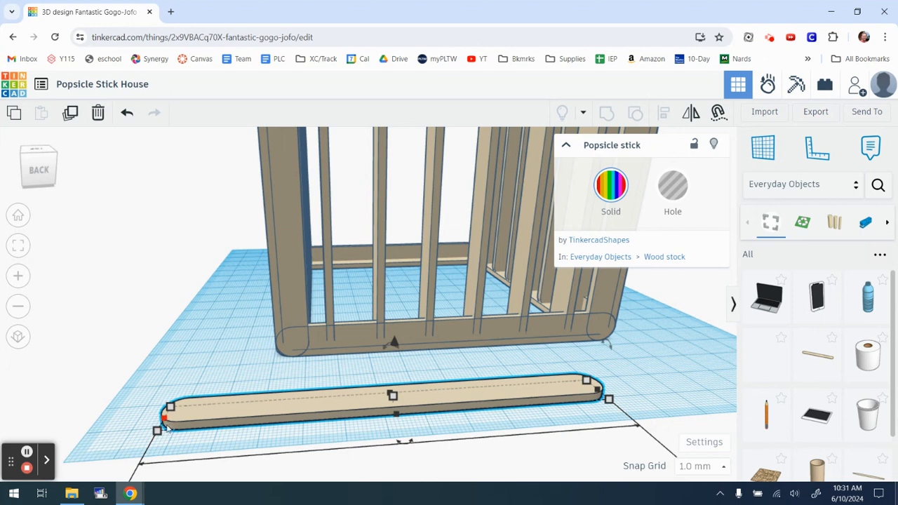
pyautogui.scroll(-5, 167, 430)
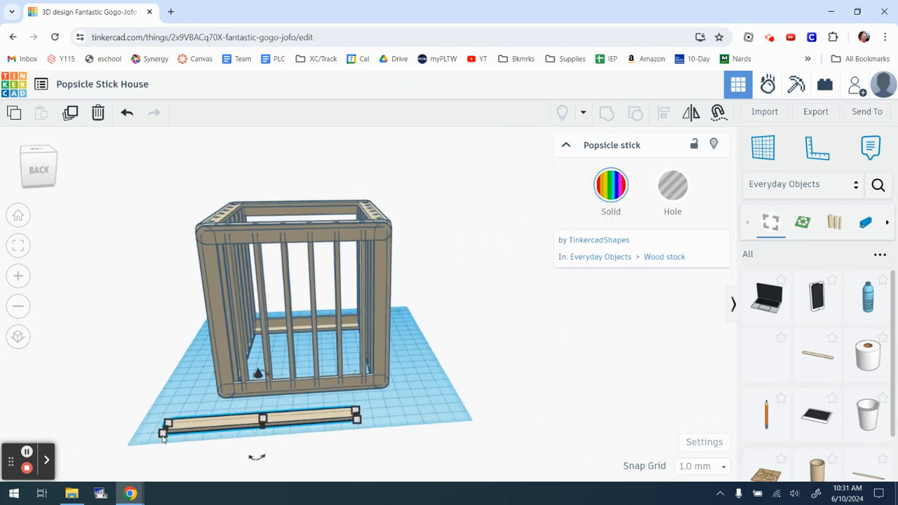
pyautogui.moveTo(162, 435)
pyautogui.scroll(-1, 295, 446)
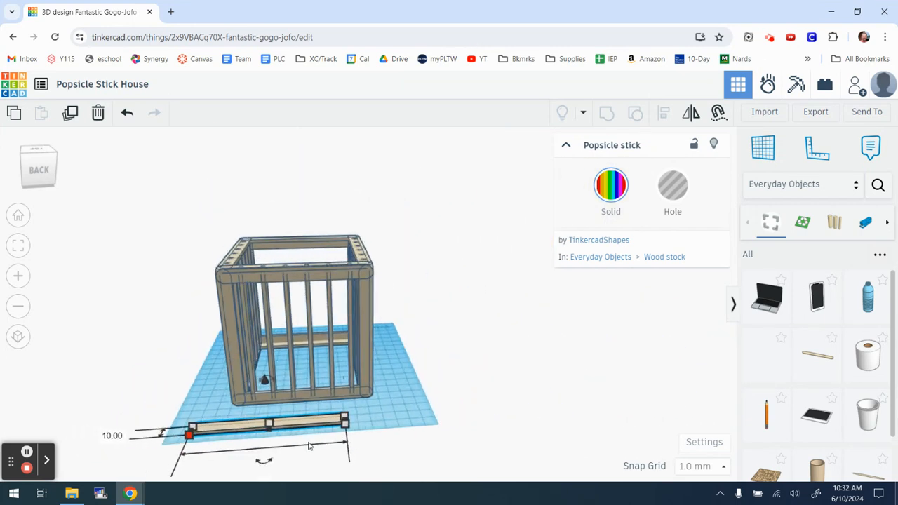
pyautogui.moveTo(317, 440); pyautogui.dragTo(344, 384, button='right')
pyautogui.moveTo(255, 386)
pyautogui.moveTo(254, 383)
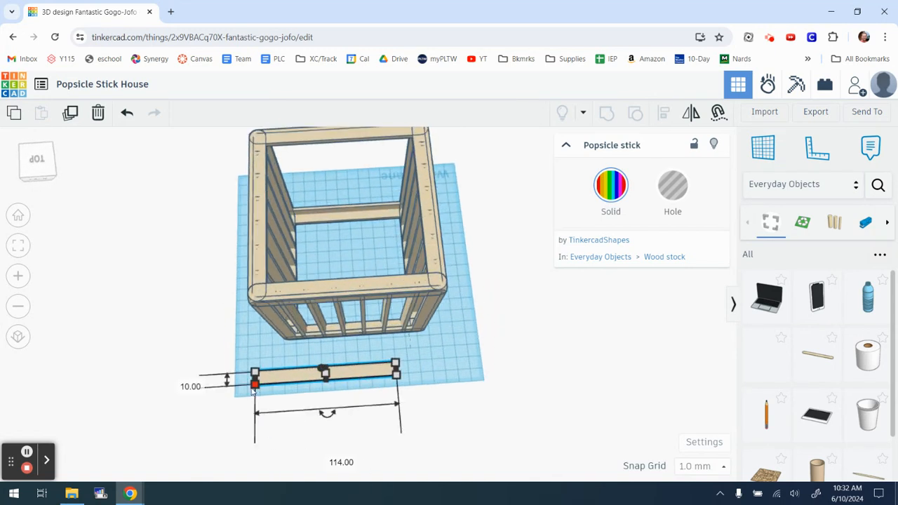
pyautogui.click(329, 459)
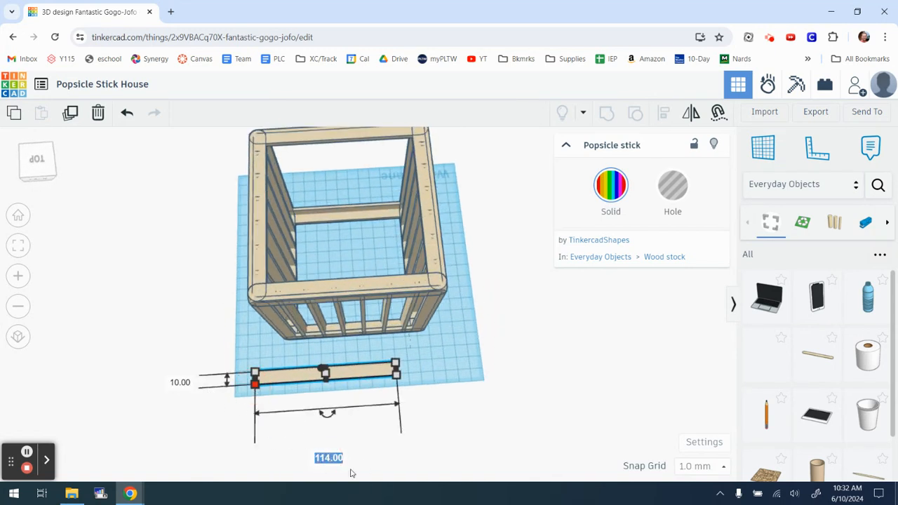
pyautogui.write('34')
pyautogui.press('Return')
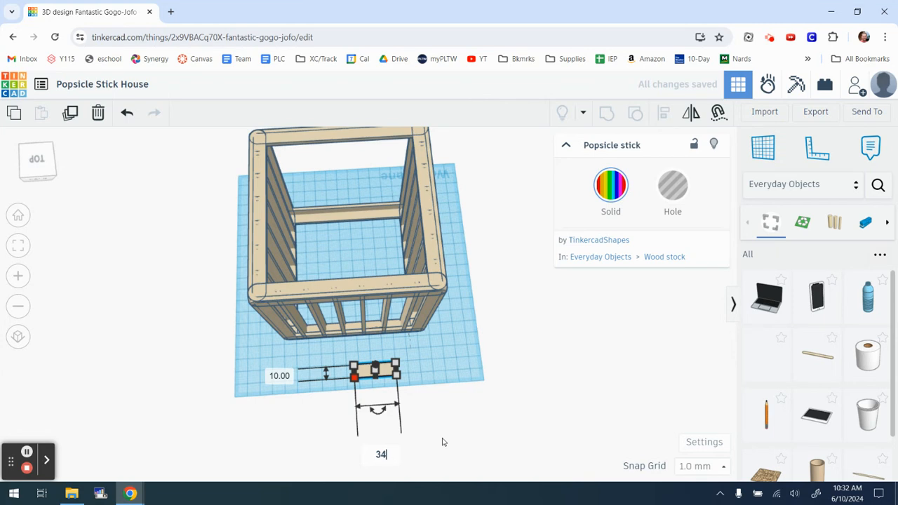
pyautogui.press('Return')
pyautogui.click(456, 434)
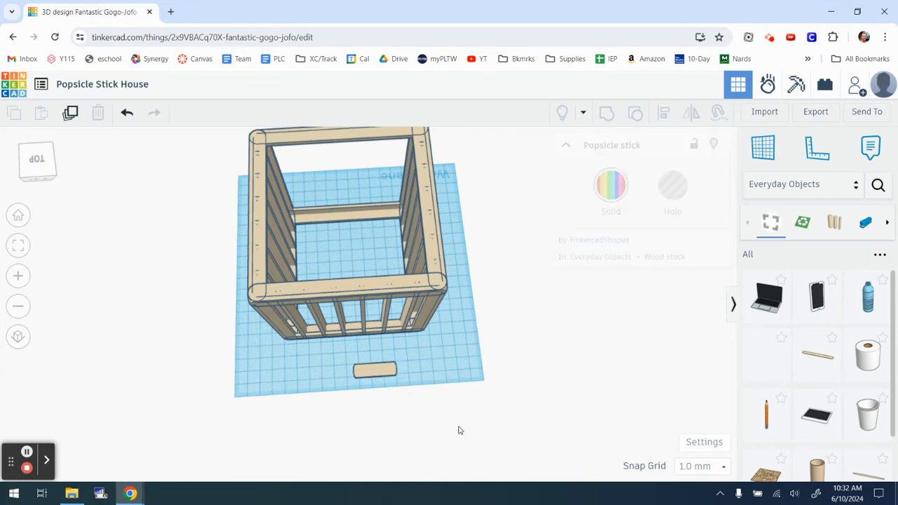
# - Duplicate the short stick and move the copy sideways to the near corner of the workplane
pyautogui.moveTo(471, 428); pyautogui.dragTo(506, 361, button='right')
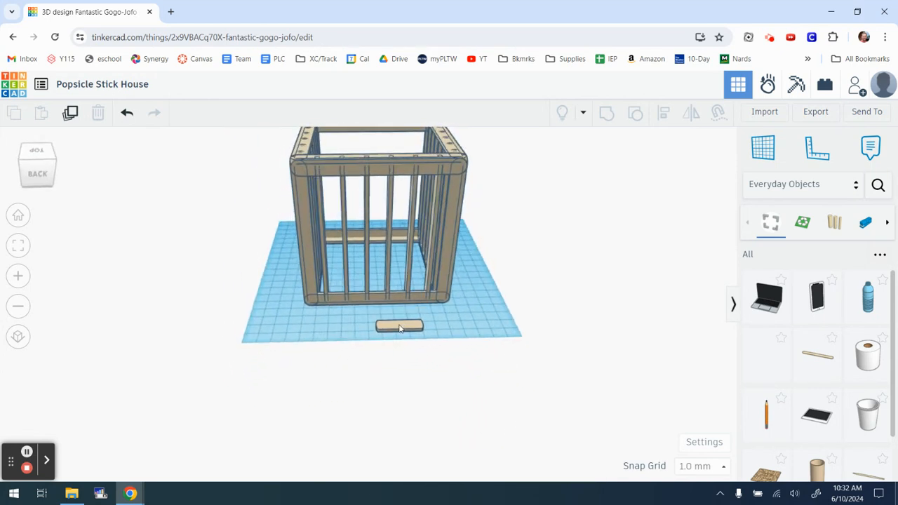
pyautogui.click(399, 328)
pyautogui.click(70, 114)
pyautogui.moveTo(399, 327); pyautogui.dragTo(245, 329)
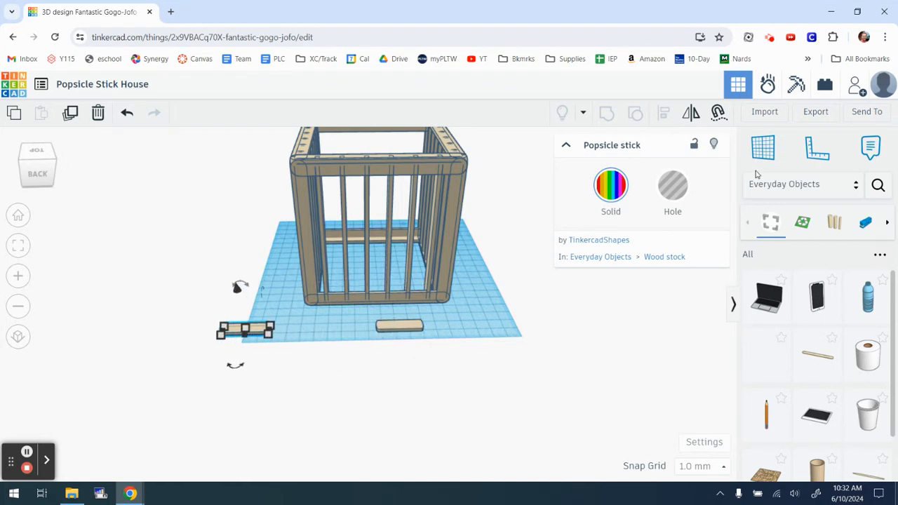
# - Rotate the copied short stick -90° to stand upright and set its height above the workplane to 0
pyautogui.scroll(6, 302, 307)
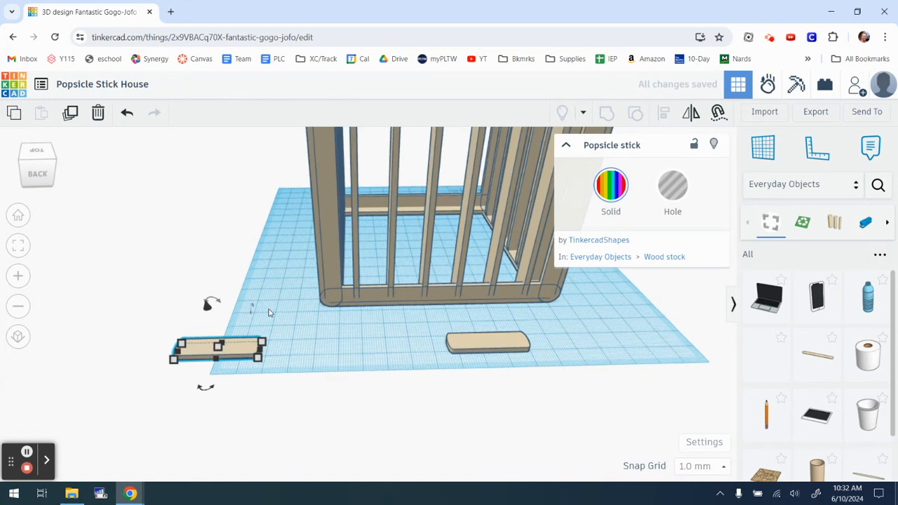
pyautogui.moveTo(203, 311)
pyautogui.mouseDown()
pyautogui.moveTo(227, 306)
pyautogui.moveTo(255, 316)
pyautogui.moveTo(267, 353)
pyautogui.mouseUp()
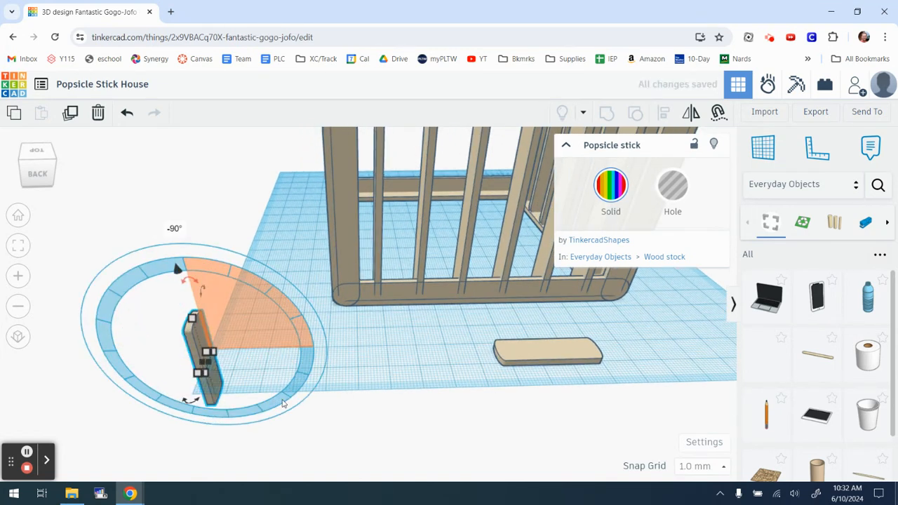
pyautogui.moveTo(176, 272); pyautogui.dragTo(175, 255)
pyautogui.click(312, 334)
pyautogui.write('0')
pyautogui.press('Return')
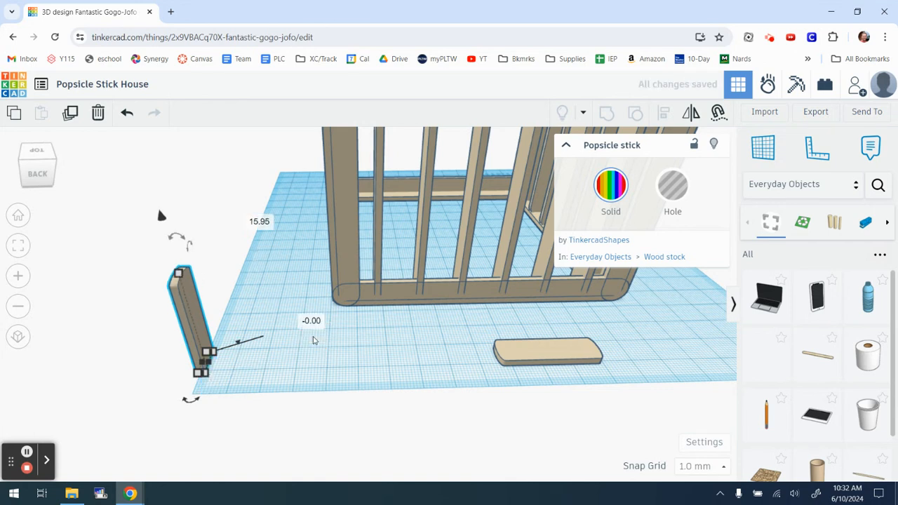
# - Delete the back wall's second vertical infill stick, counted from the side nearest the upright short stick
pyautogui.scroll(-3, 292, 363)
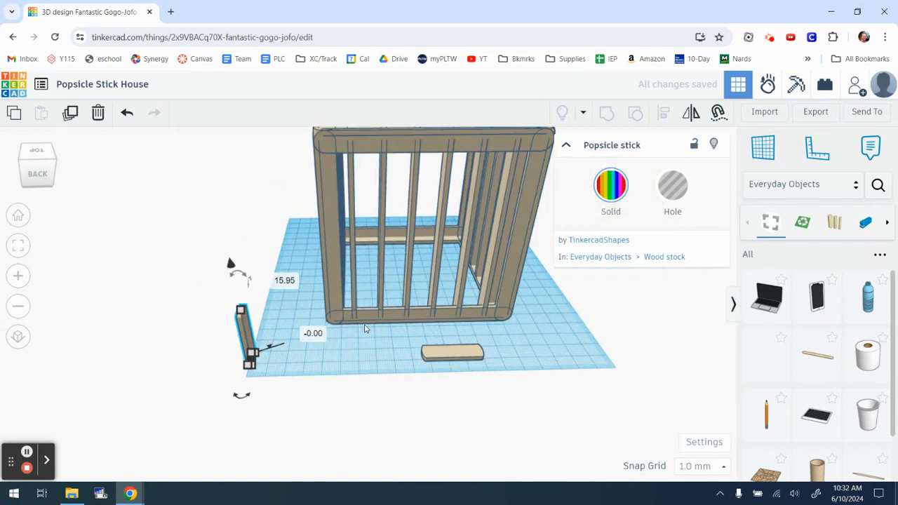
pyautogui.click(380, 273)
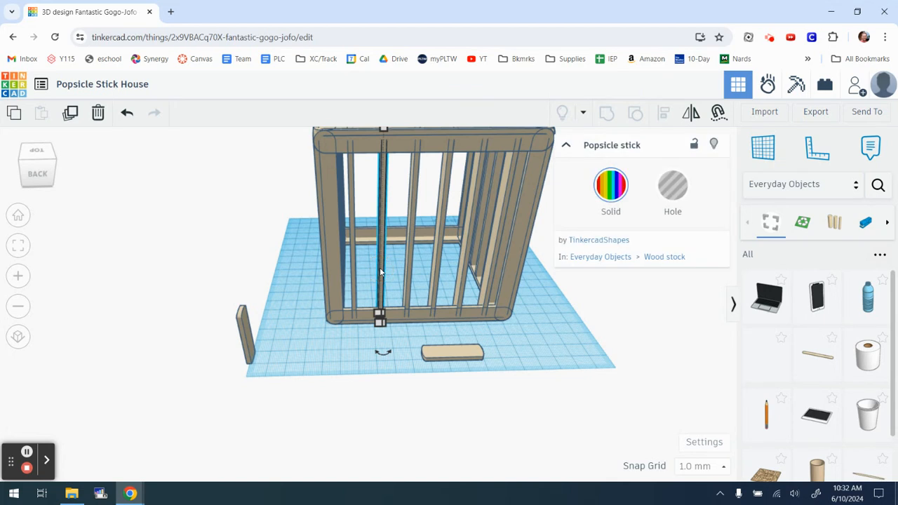
pyautogui.press('Delete')
pyautogui.scroll(-3, 380, 272)
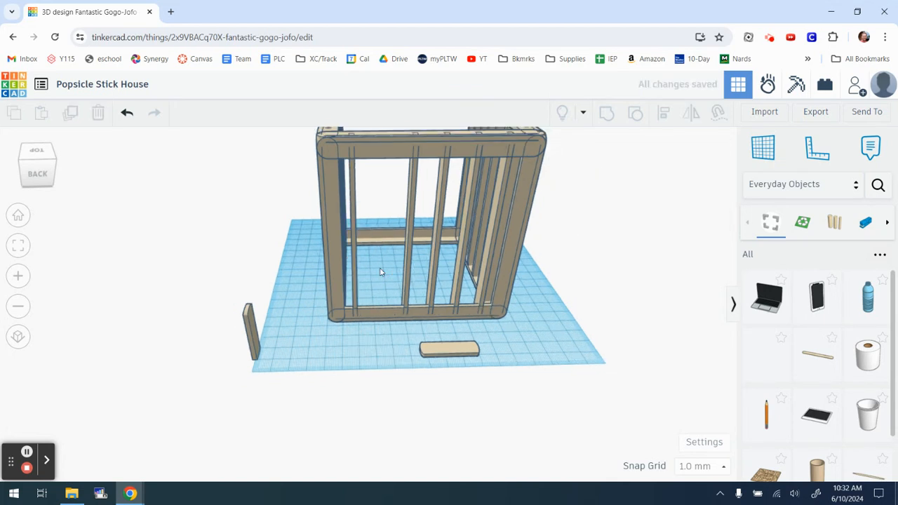
# - Move the upright short stick into the back wall's bottom beam, in line with the wall's first vertical infill stick
pyautogui.scroll(5, 367, 277)
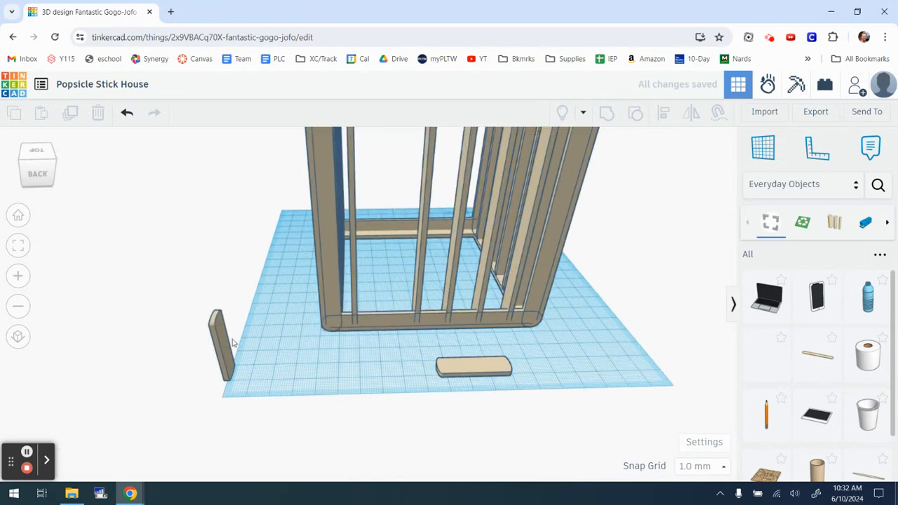
pyautogui.click(222, 341)
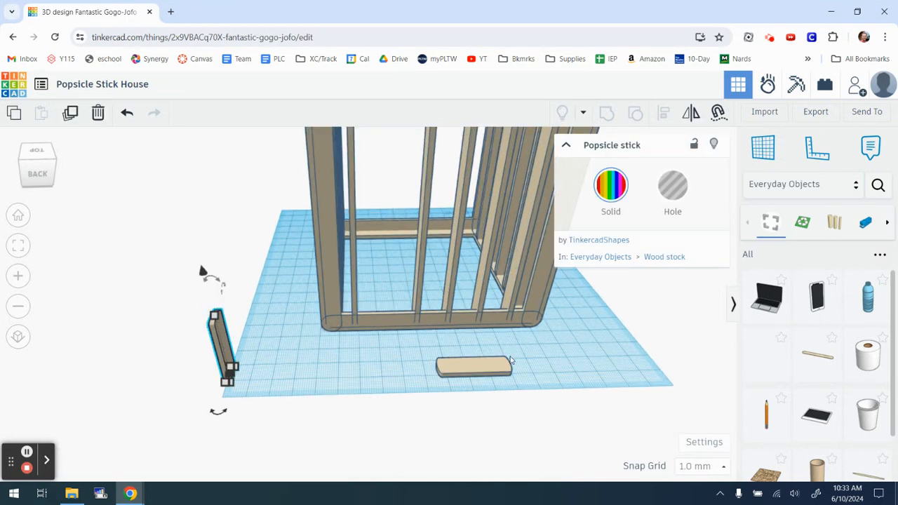
pyautogui.press('Right')
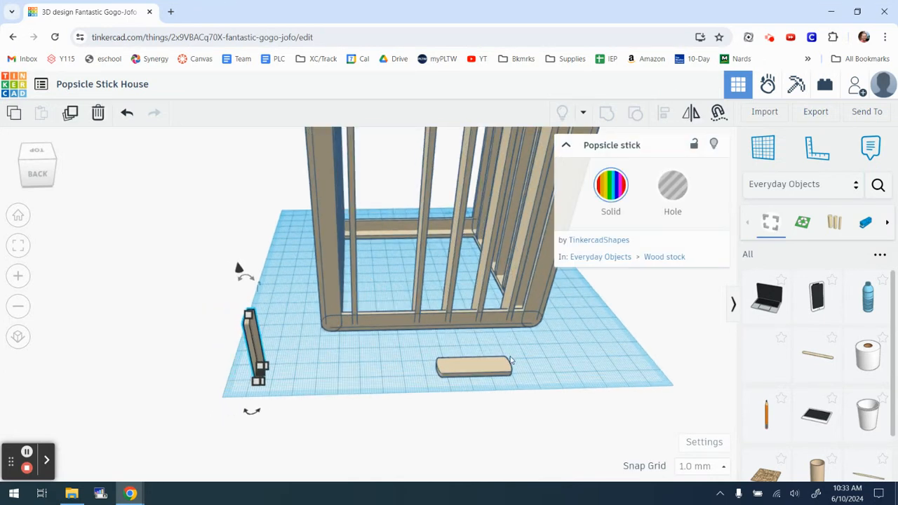
pyautogui.press('Right')
pyautogui.press('Right')
pyautogui.press('Right')
pyautogui.press('Right')
pyautogui.press('Right')
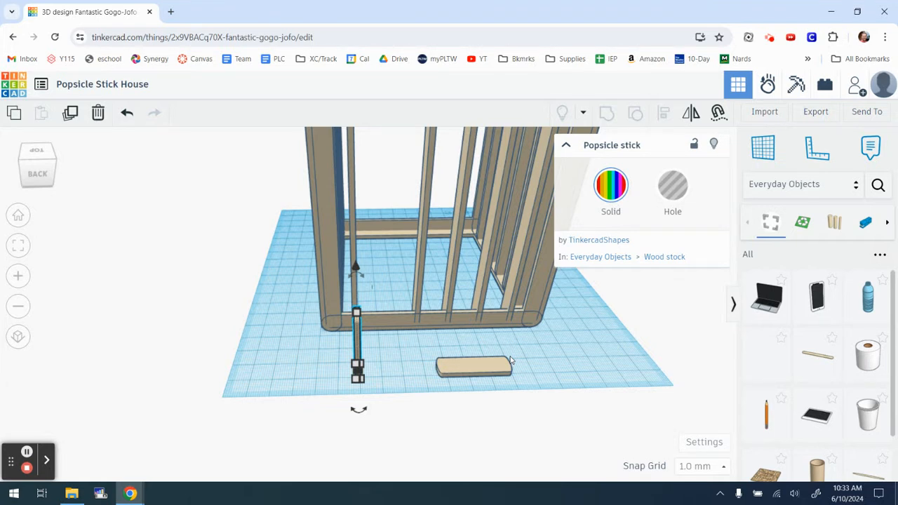
pyautogui.press('Up')
pyautogui.press('Up')
pyautogui.press('Up')
pyautogui.press('Up')
pyautogui.press('Up')
pyautogui.press('Up')
pyautogui.press('Up')
pyautogui.press('Up')
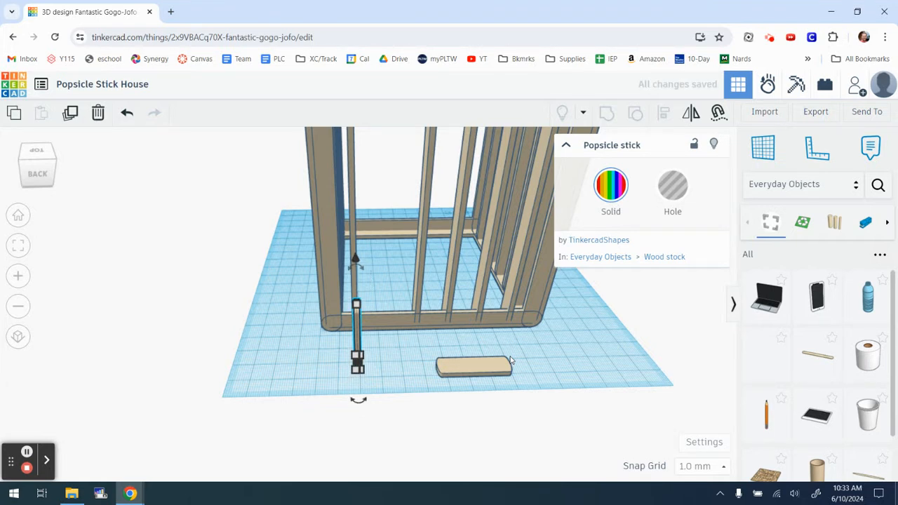
pyautogui.press('Up')
pyautogui.press('Up')
pyautogui.press('Up')
pyautogui.press('Up')
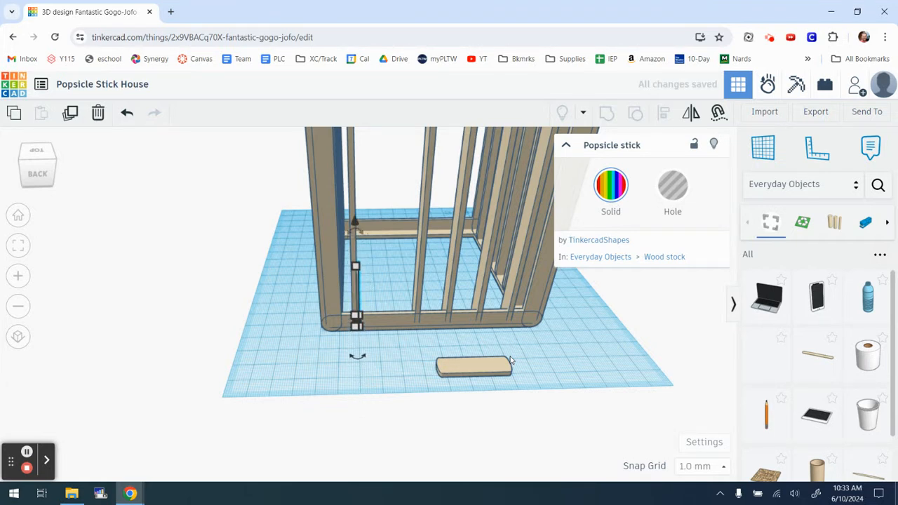
pyautogui.press('Left')
pyautogui.press('Left')
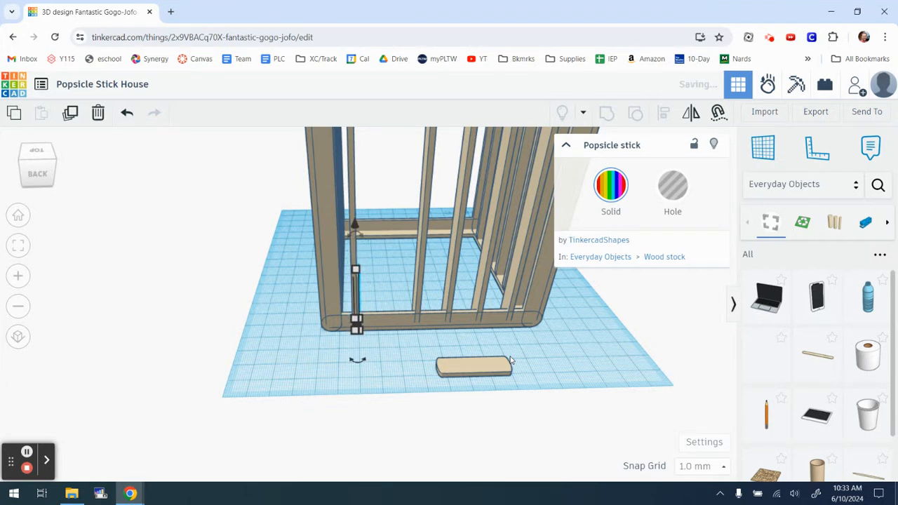
# - Shift the upright short stick sideways along the back wall to midway between the two full-height sticks beside the gap
pyautogui.scroll(2, 384, 363)
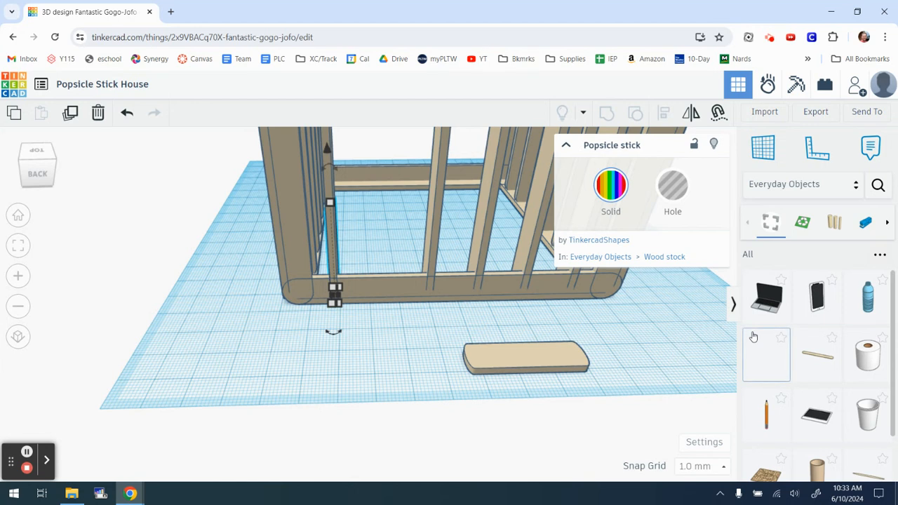
pyautogui.press('Right')
pyautogui.press('Right')
pyautogui.press('Right')
pyautogui.press('Right')
pyautogui.press('Right')
pyautogui.press('Right')
pyautogui.press('Right')
pyautogui.press('Right')
pyautogui.press('Right')
pyautogui.press('Right')
pyautogui.press('Right')
pyautogui.press('Right')
pyautogui.press('Right')
pyautogui.press('Right')
pyautogui.press('Right')
pyautogui.press('Right')
pyautogui.press('Right')
pyautogui.press('Right')
pyautogui.press('Right')
pyautogui.press('Right')
pyautogui.press('Right')
pyautogui.press('Right')
pyautogui.press('Right')
pyautogui.press('Right')
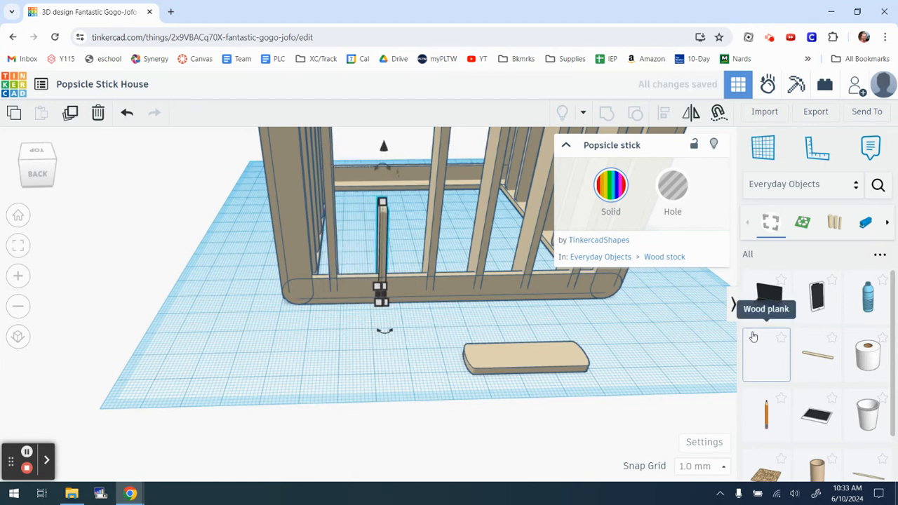
# - Duplicate the upright short stick and raise the copy vertically until its upper end meets the back wall's top beam
pyautogui.scroll(-3, 484, 278)
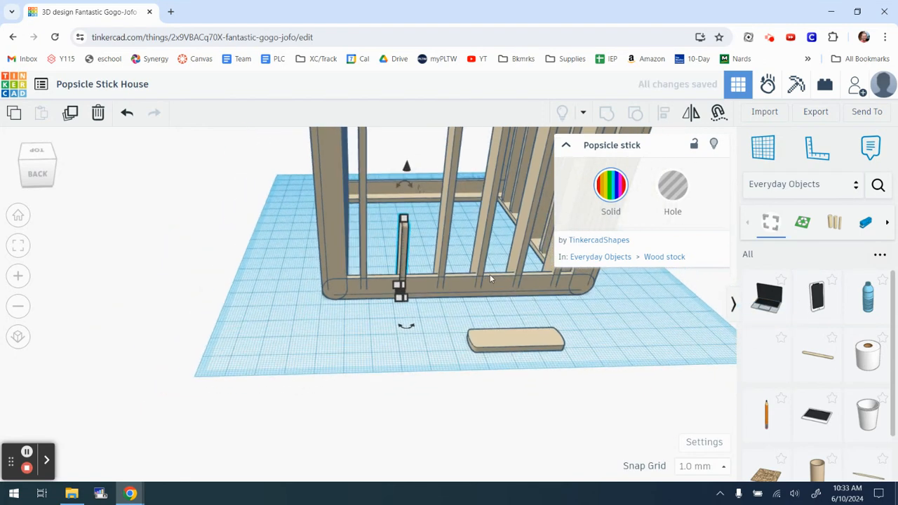
pyautogui.scroll(-3, 490, 275)
pyautogui.moveTo(481, 250); pyautogui.dragTo(401, 391, button='middle')
pyautogui.scroll(3, 387, 361)
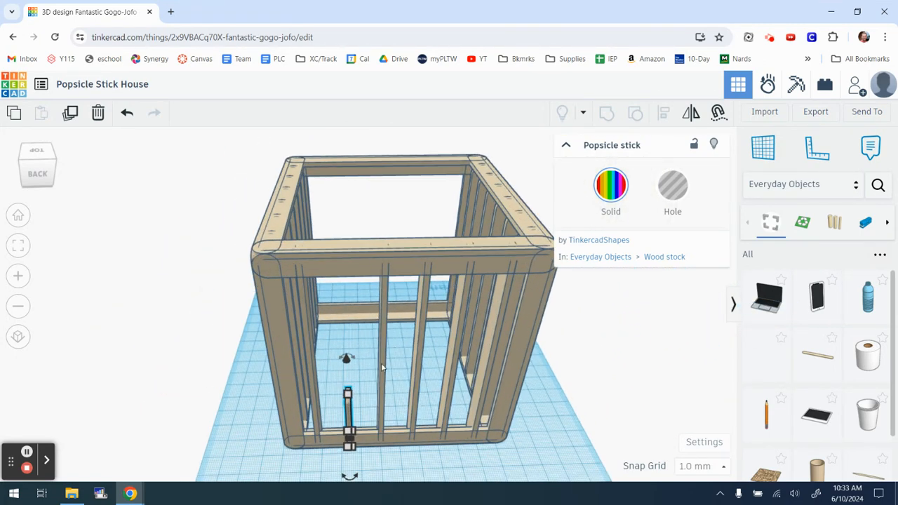
pyautogui.click(68, 114)
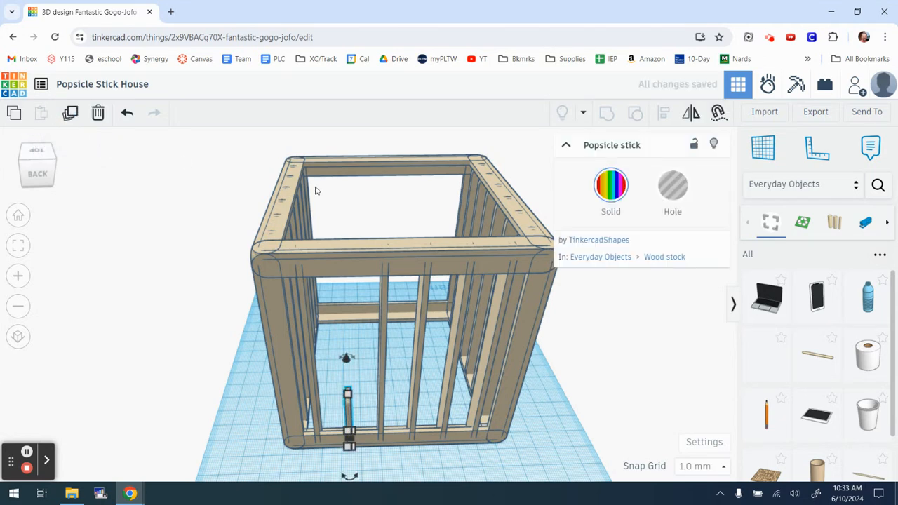
pyautogui.moveTo(346, 358); pyautogui.dragTo(355, 187)
# - Move the flat short stick outside the house straight inward until it sits within the back wall's bottom beam
pyautogui.click(595, 364)
pyautogui.moveTo(594, 365); pyautogui.dragTo(479, 461, button='right')
pyautogui.click(478, 461)
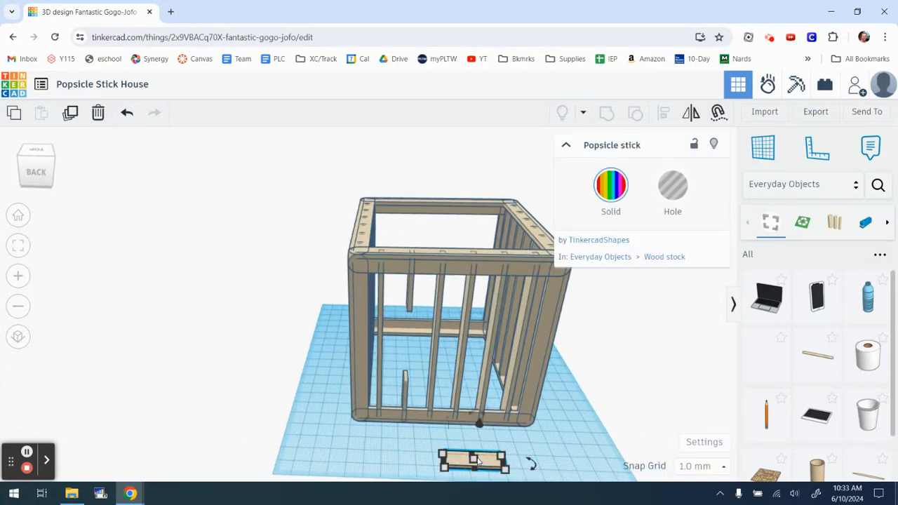
pyautogui.press('Up')
pyautogui.press('Up')
pyautogui.press('Up')
pyautogui.press('Up')
pyautogui.press('Up')
pyautogui.press('Up')
pyautogui.press('Up')
pyautogui.press('Up')
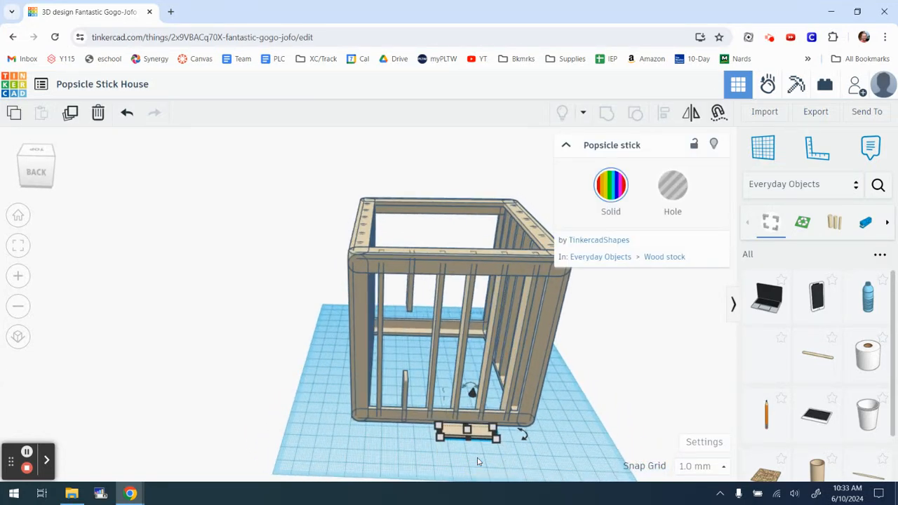
pyautogui.scroll(5, 466, 452)
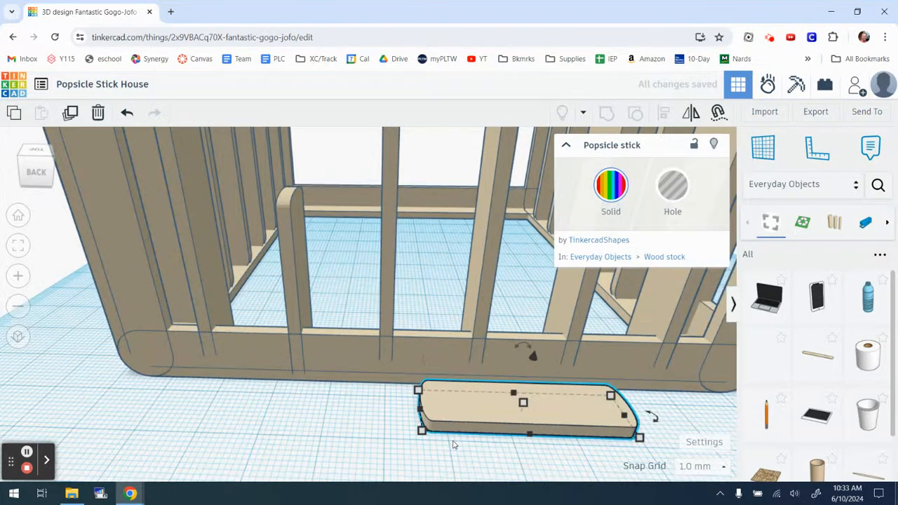
pyautogui.press('Up')
pyautogui.press('Up')
pyautogui.press('Up')
pyautogui.press('Up')
pyautogui.press('Up')
pyautogui.press('Up')
pyautogui.press('Up')
pyautogui.press('Up')
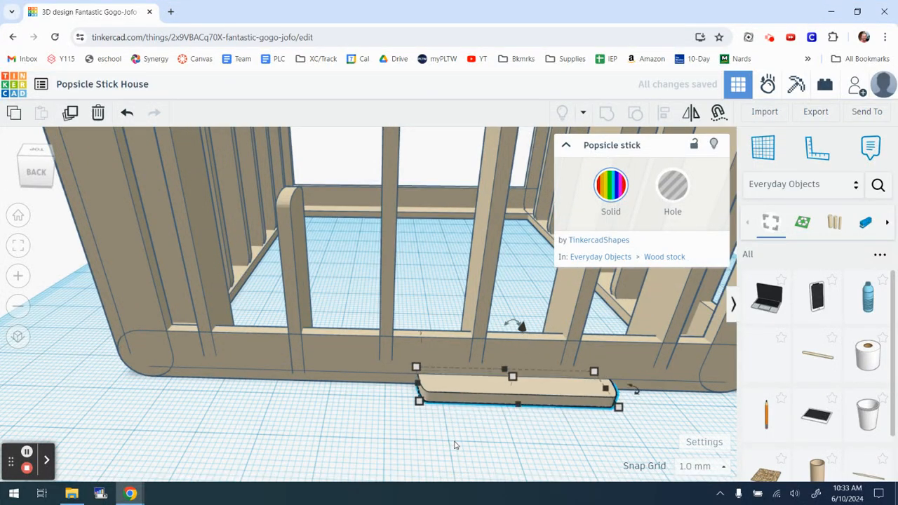
pyautogui.press('Up')
pyautogui.press('Up')
pyautogui.press('Up')
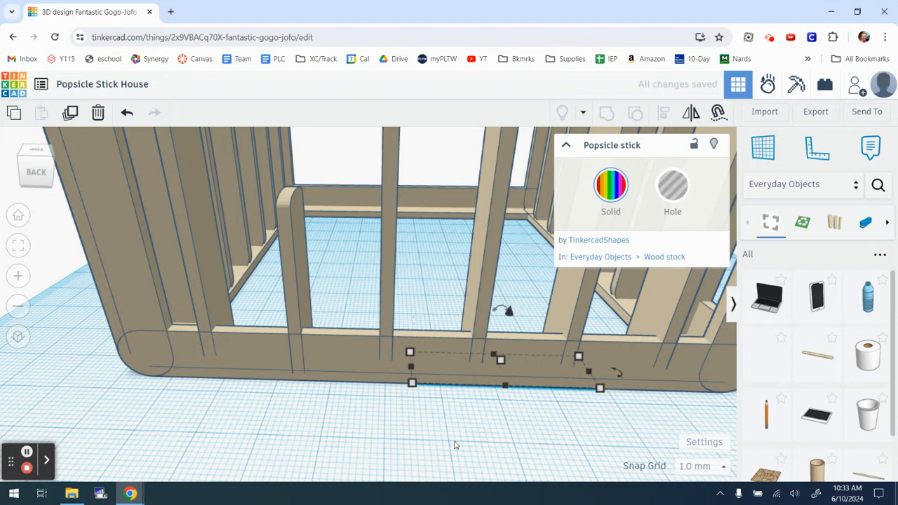
# - Shift the flat short stick sideways to centre it on the lower upright short stick, spanning the two adjacent full-height sticks
pyautogui.press('Left')
pyautogui.press('Left')
pyautogui.press('Left')
pyautogui.press('Left')
pyautogui.press('Left')
pyautogui.press('Left')
pyautogui.press('Left')
pyautogui.press('Left')
pyautogui.press('Left')
pyautogui.press('Left')
pyautogui.press('Left')
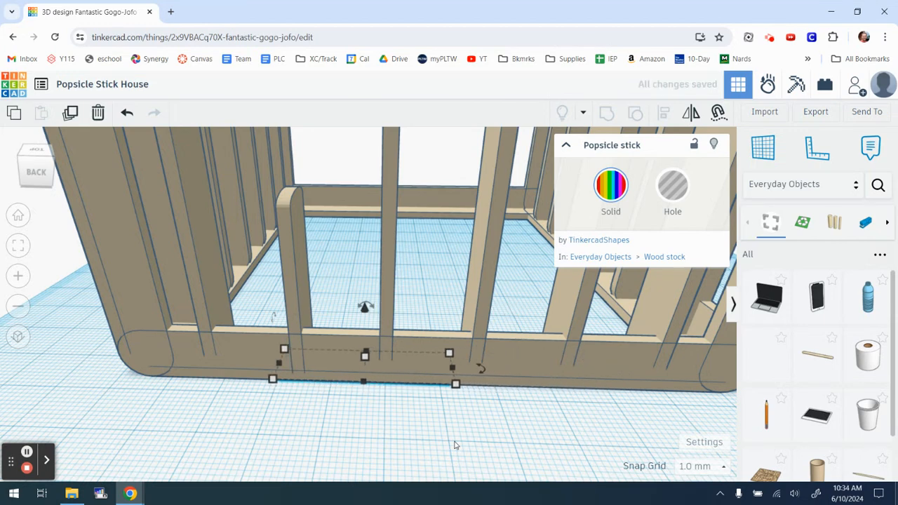
pyautogui.press('Left')
pyautogui.press('Left')
pyautogui.press('Left')
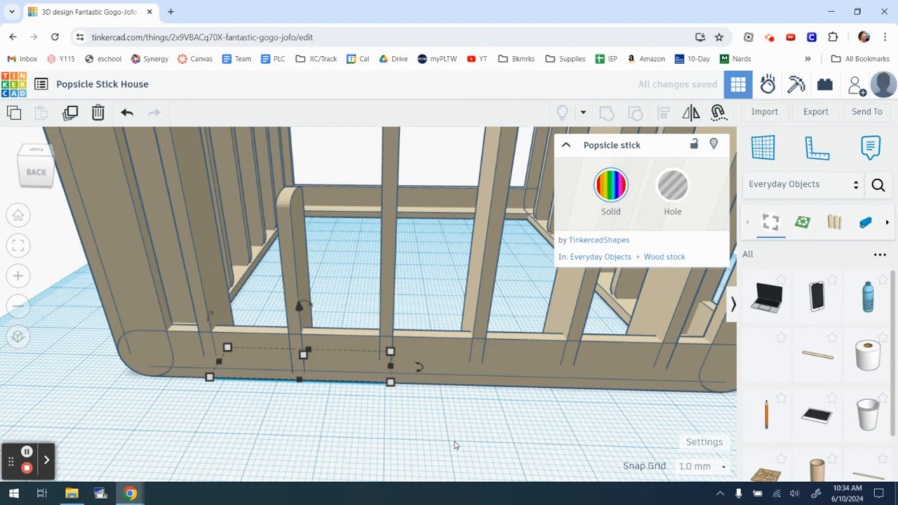
pyautogui.moveTo(444, 404)
pyautogui.mouseDown(button='right')
pyautogui.moveTo(456, 420)
pyautogui.moveTo(456, 405)
pyautogui.mouseUp(button='right')
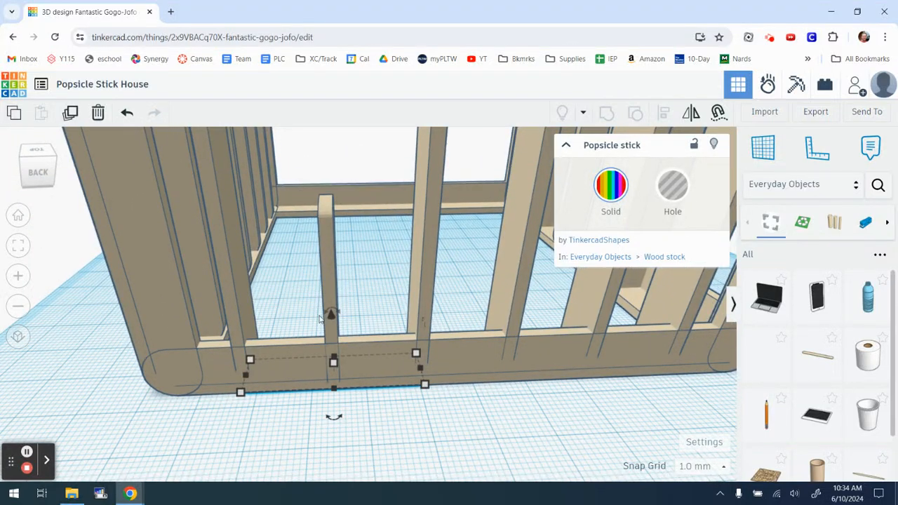
# - Raise the flat short stick onto the upper end of the lower upright short stick to form the opening's sill
pyautogui.moveTo(331, 313); pyautogui.dragTo(321, 131)
pyautogui.moveTo(454, 289)
pyautogui.mouseDown(button='right')
pyautogui.moveTo(413, 278)
pyautogui.moveTo(526, 272)
pyautogui.moveTo(501, 301)
pyautogui.moveTo(471, 289)
pyautogui.mouseUp(button='right')
pyautogui.scroll(-5, 471, 289)
pyautogui.moveTo(493, 346); pyautogui.dragTo(429, 360, button='right')
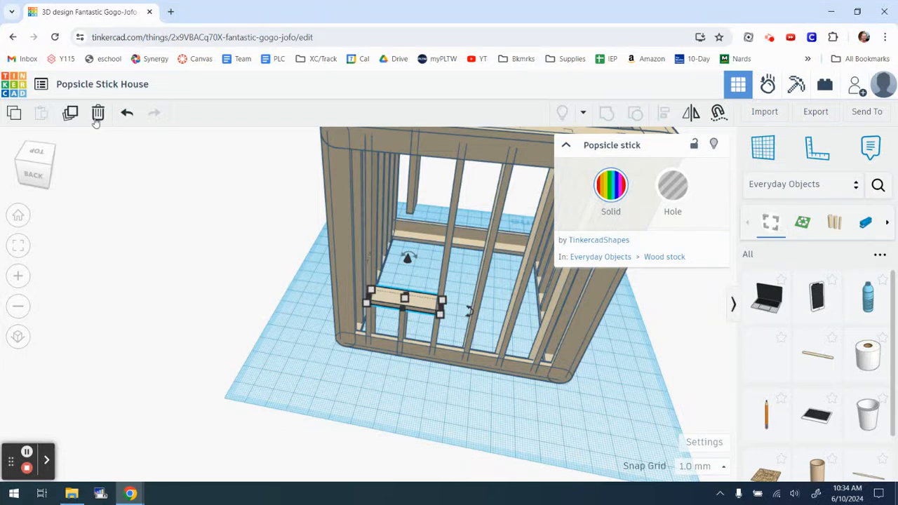
# - Duplicate the sill stick and raise the copy to the lower end of the upper upright short stick as the opening's header
pyautogui.click(71, 114)
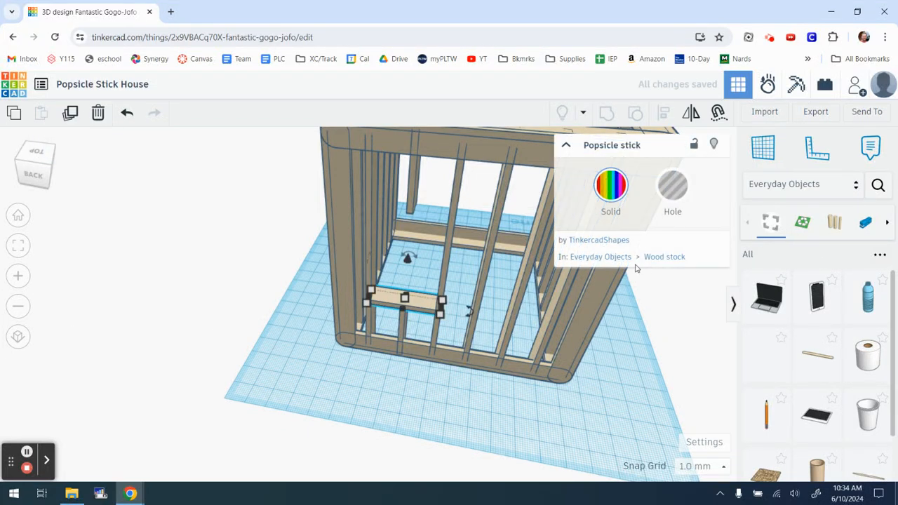
pyautogui.moveTo(409, 259); pyautogui.dragTo(417, 153)
pyautogui.moveTo(417, 152); pyautogui.dragTo(423, 301, button='right')
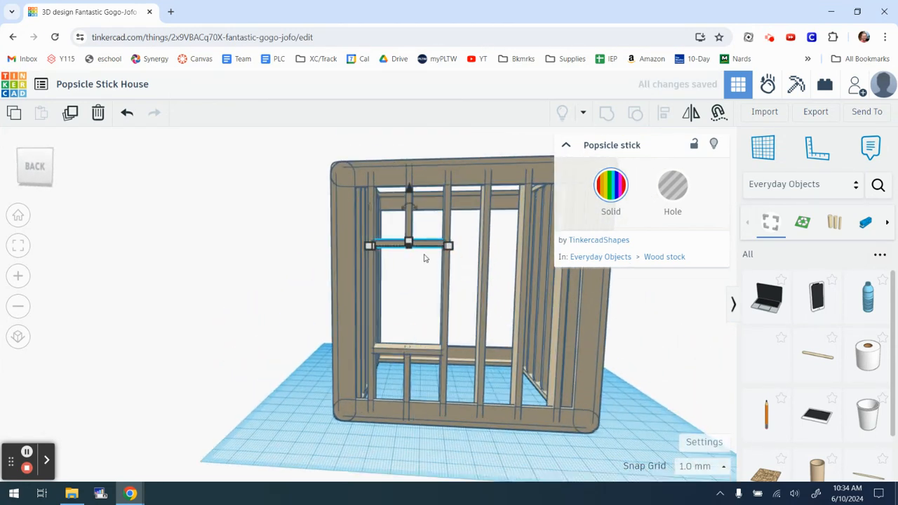
pyautogui.scroll(5, 425, 258)
pyautogui.moveTo(423, 254)
pyautogui.mouseDown(button='right')
pyautogui.moveTo(436, 251)
pyautogui.moveTo(434, 258)
pyautogui.mouseUp(button='right')
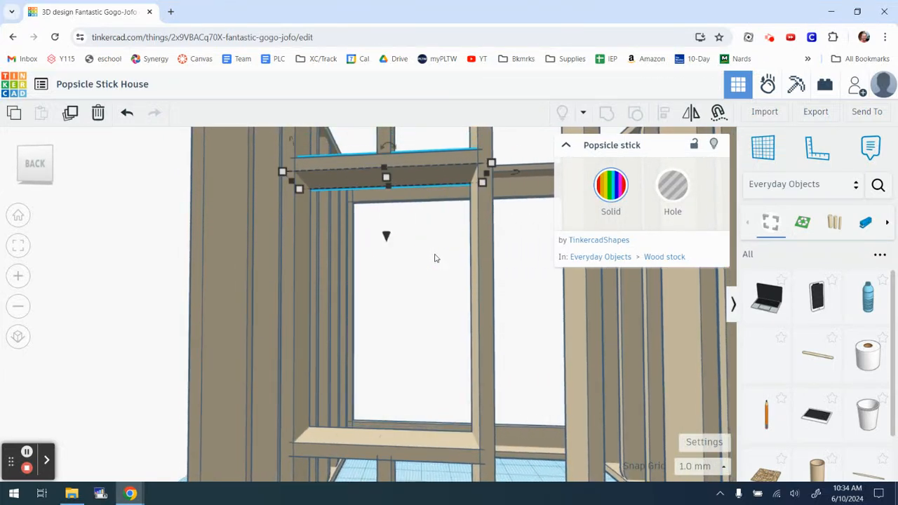
pyautogui.hotkey('ctrl', 'Up')
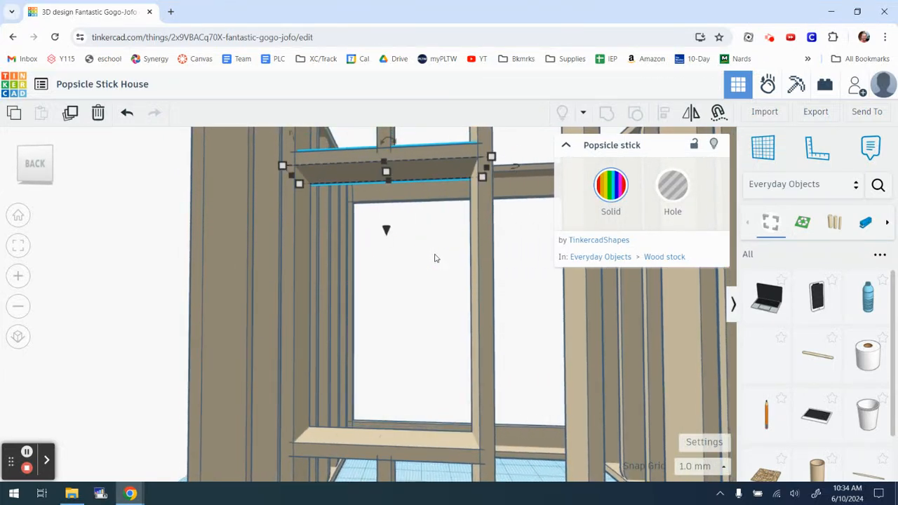
pyautogui.scroll(4, 395, 174)
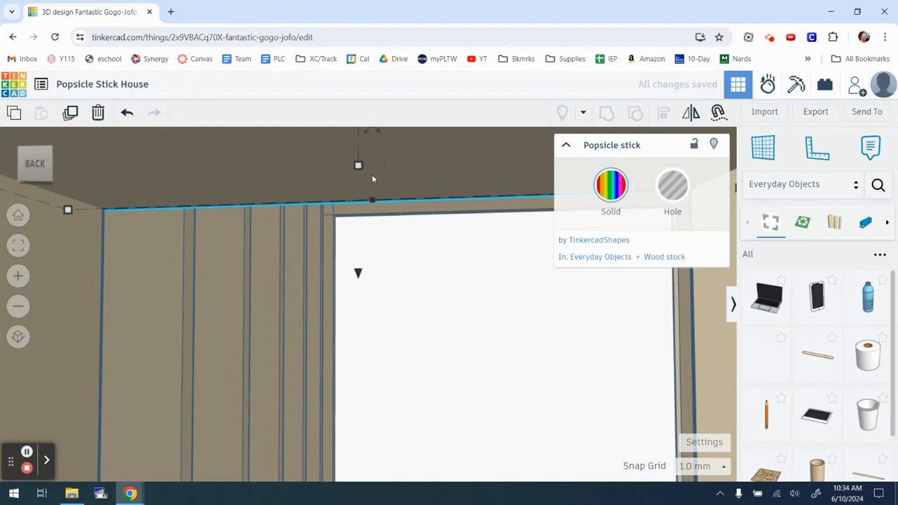
pyautogui.scroll(-5, 376, 251)
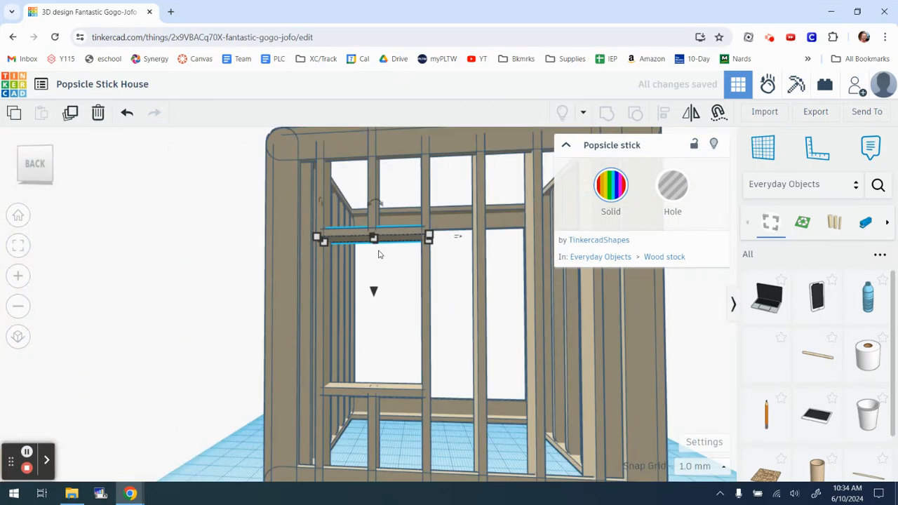
# - Select all nine sticks inside the back wall's frame together, including the window's sill, header and short uprights
pyautogui.moveTo(439, 328); pyautogui.dragTo(497, 393, button='right')
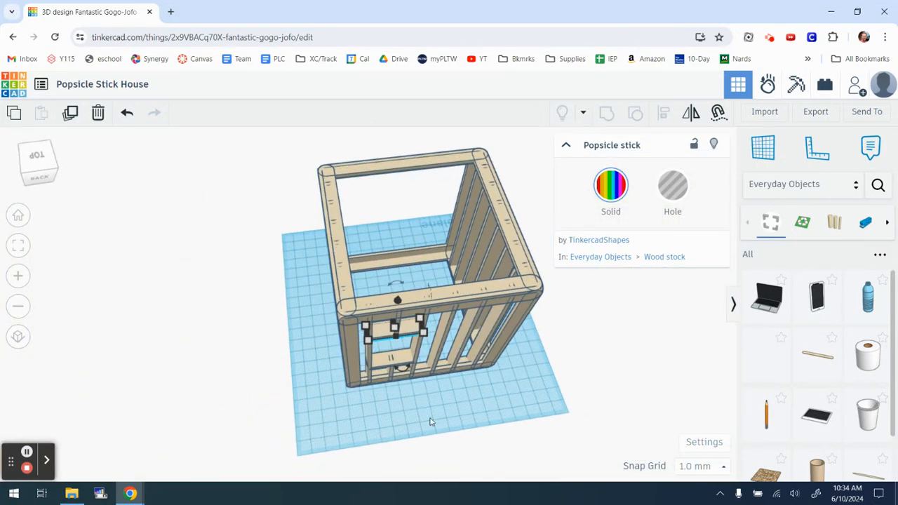
pyautogui.moveTo(441, 410); pyautogui.dragTo(424, 375, button='right')
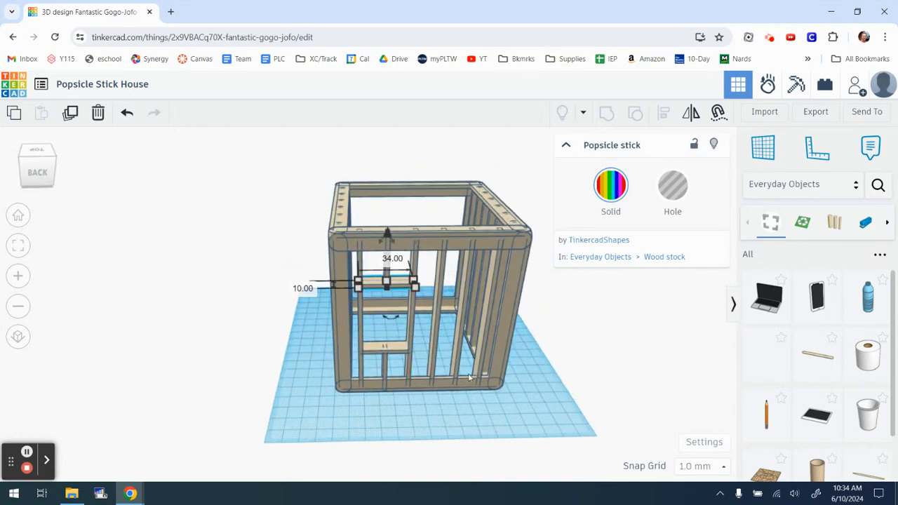
pyautogui.scroll(5, 414, 379)
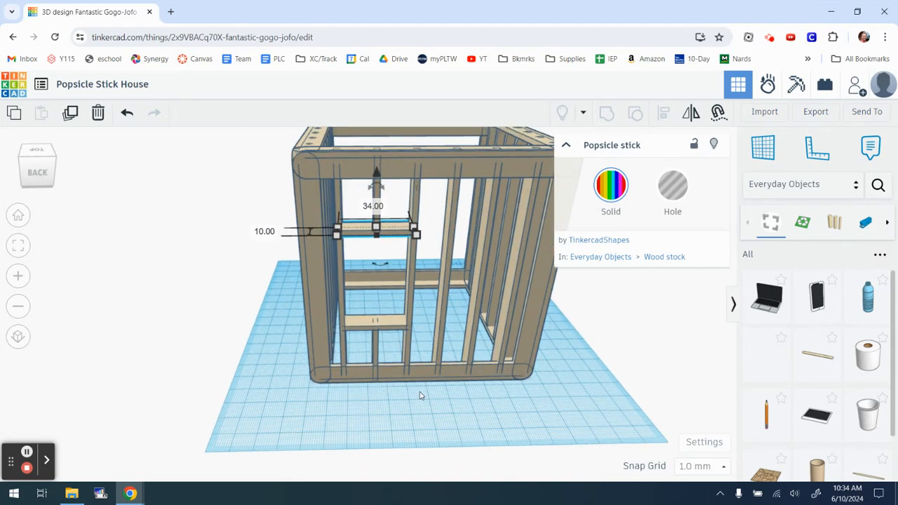
pyautogui.moveTo(435, 409)
pyautogui.mouseDown(button='right')
pyautogui.moveTo(403, 417)
pyautogui.moveTo(411, 425)
pyautogui.moveTo(411, 411)
pyautogui.moveTo(449, 414)
pyautogui.mouseUp(button='right')
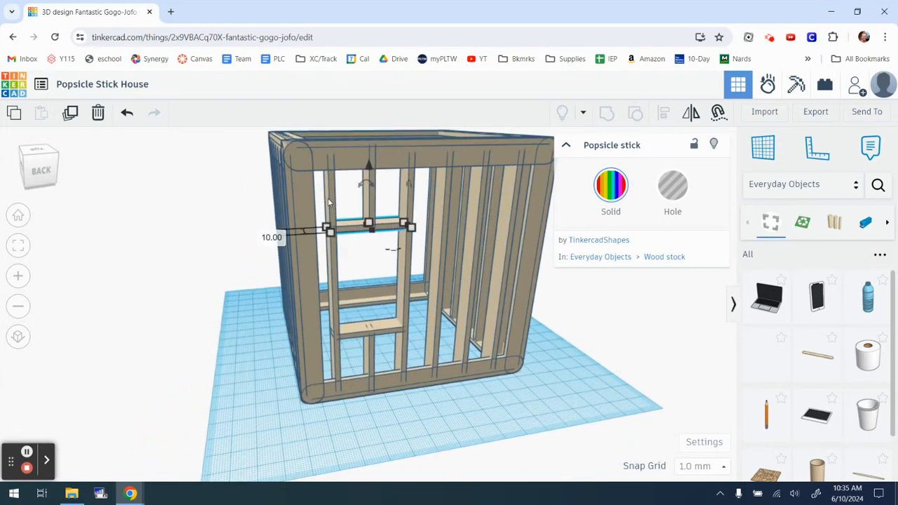
pyautogui.moveTo(320, 198); pyautogui.dragTo(422, 251)
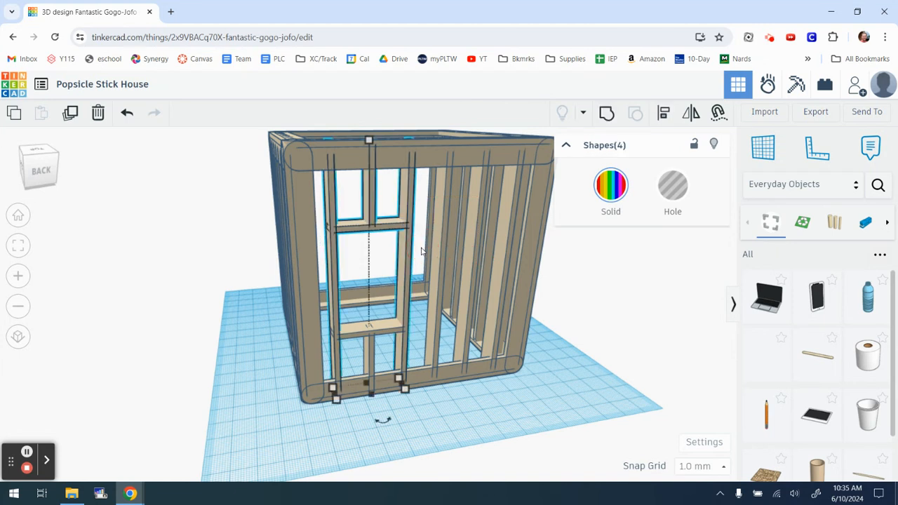
pyautogui.click(559, 349)
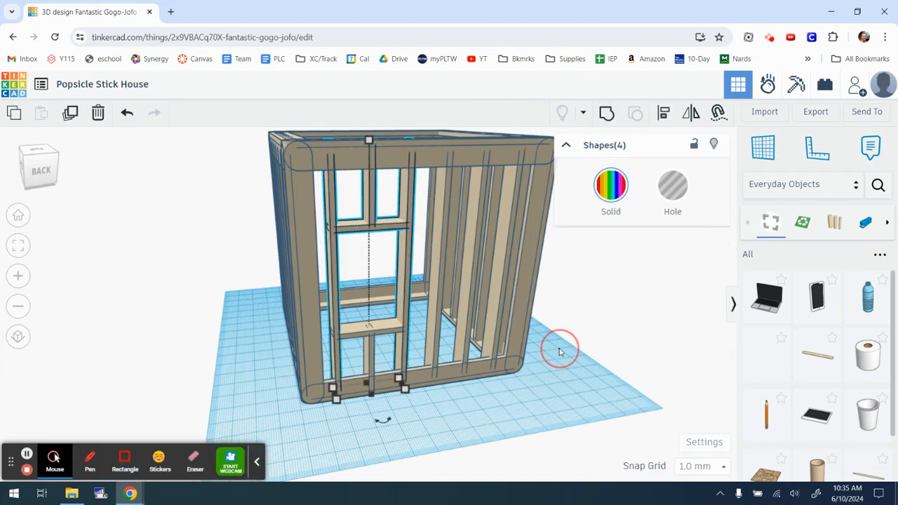
pyautogui.click(334, 210)
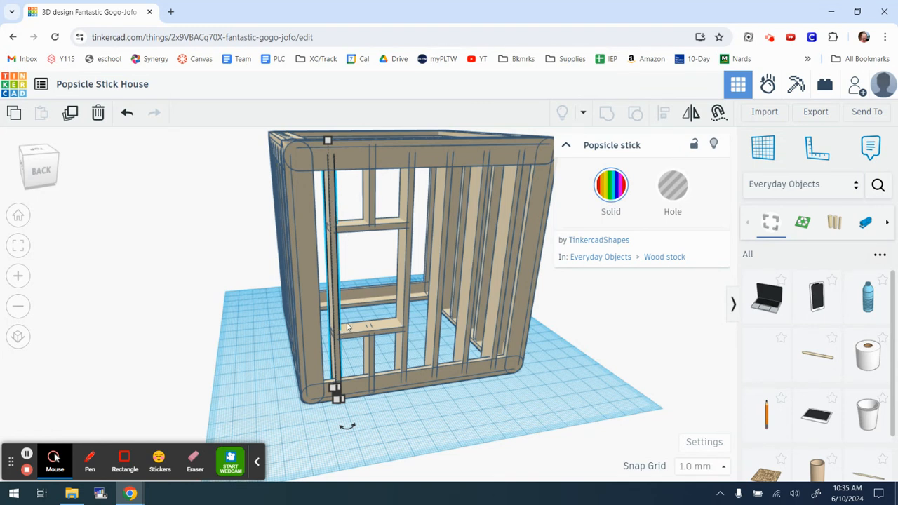
pyautogui.keyDown('shift'); pyautogui.click(356, 229); pyautogui.keyUp('shift')
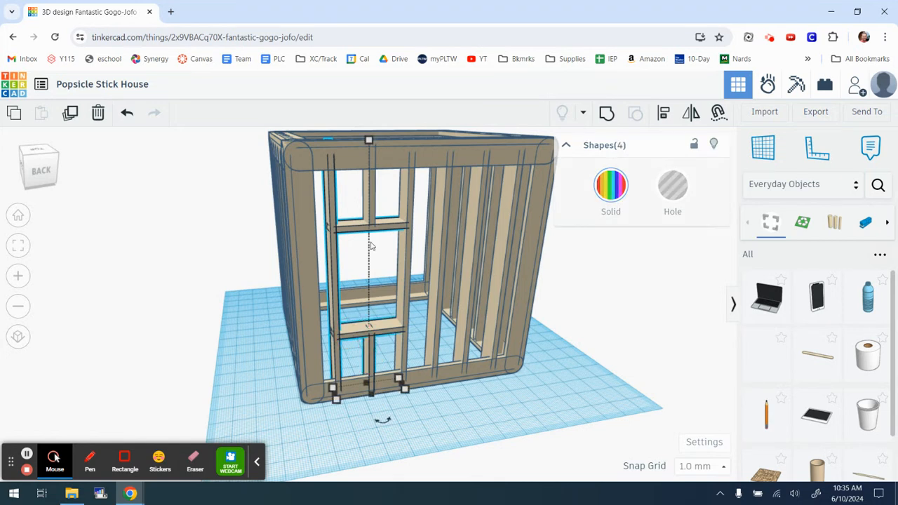
pyautogui.keyDown('shift'); pyautogui.click(372, 196); pyautogui.keyUp('shift')
pyautogui.keyDown('shift'); pyautogui.click(410, 200); pyautogui.keyUp('shift')
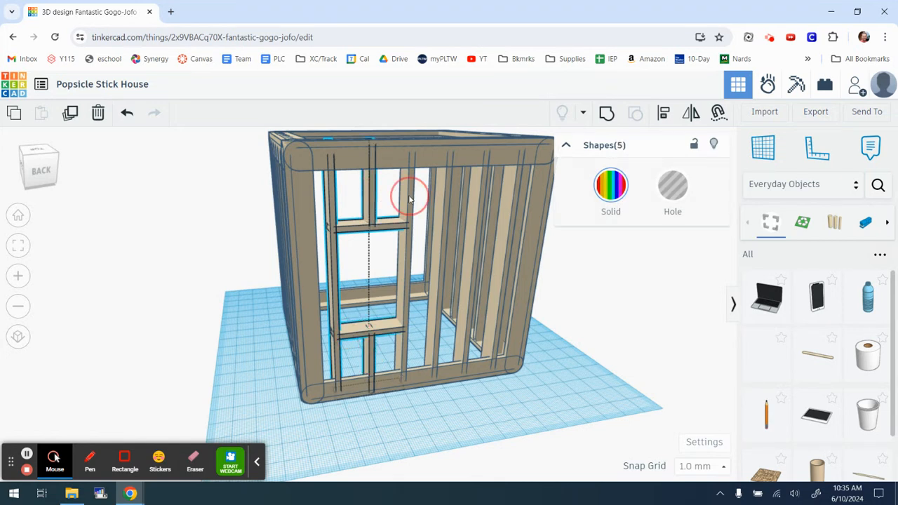
pyautogui.keyDown('shift'); pyautogui.click(441, 216); pyautogui.keyUp('shift')
pyautogui.keyDown('shift'); pyautogui.click(491, 225); pyautogui.keyUp('shift')
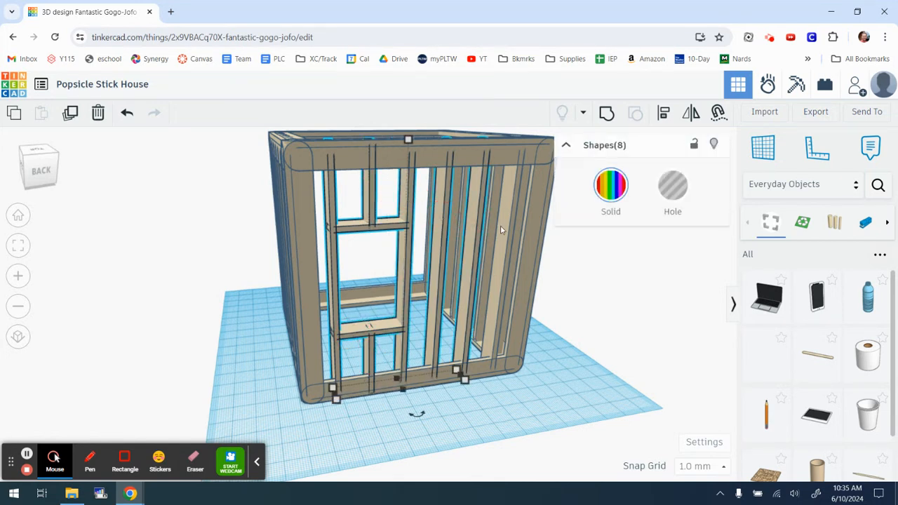
pyautogui.keyDown('shift'); pyautogui.click(505, 226); pyautogui.keyUp('shift')
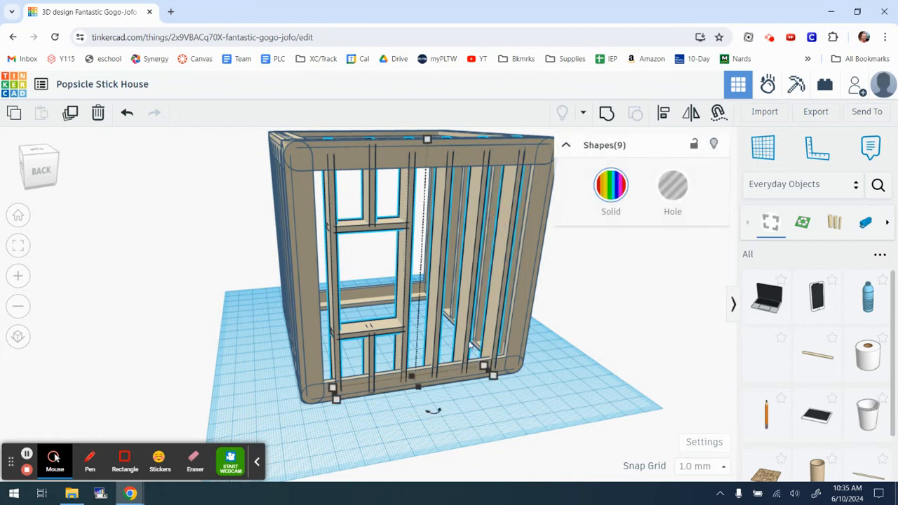
# - Duplicate the selected back wall sticks and move the copy straight across the house into the front wall's frame
pyautogui.moveTo(449, 382); pyautogui.dragTo(420, 421, button='right')
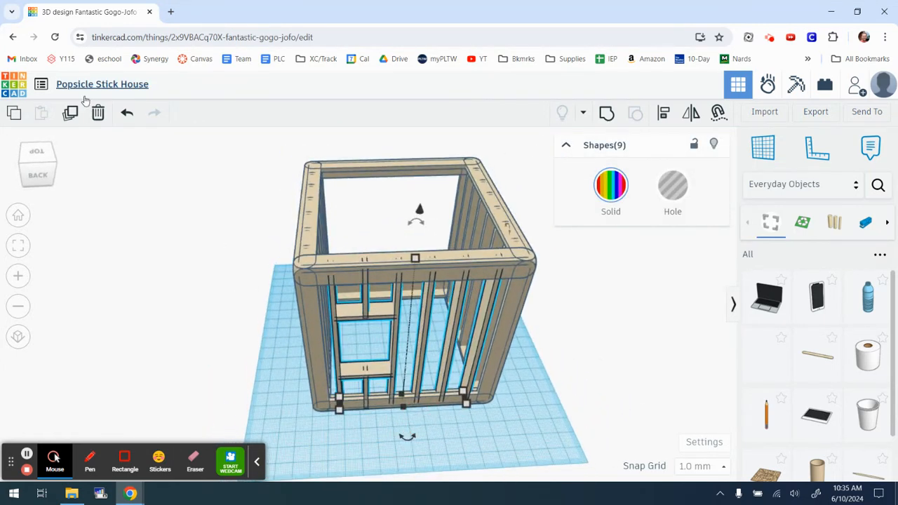
pyautogui.click(71, 114)
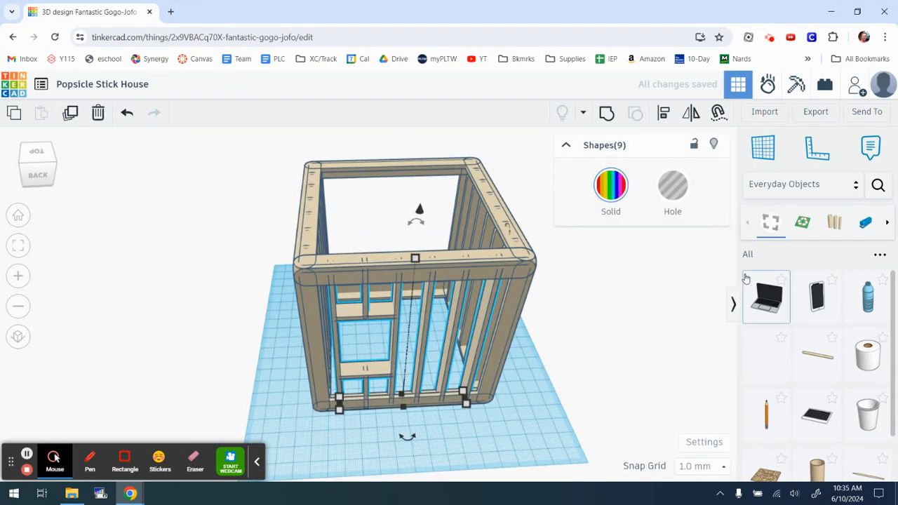
pyautogui.press('Up')
pyautogui.press('Up')
pyautogui.press('Up')
pyautogui.press('Up')
pyautogui.press('Up')
pyautogui.press('Up')
pyautogui.press('Up')
pyautogui.press('Up')
pyautogui.press('Up')
pyautogui.press('Up')
pyautogui.press('Up')
pyautogui.press('Up')
pyautogui.press('Up')
pyautogui.press('Up')
pyautogui.press('Up')
pyautogui.press('Up')
pyautogui.press('Up')
pyautogui.press('Up')
pyautogui.press('Up')
pyautogui.press('Up')
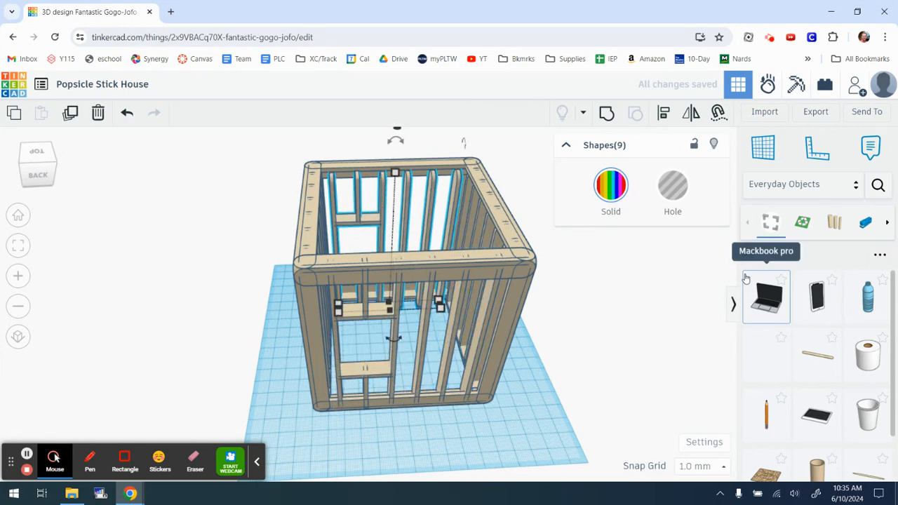
pyautogui.moveTo(192, 251); pyautogui.dragTo(561, 242, button='right')
pyautogui.scroll(3, 330, 234)
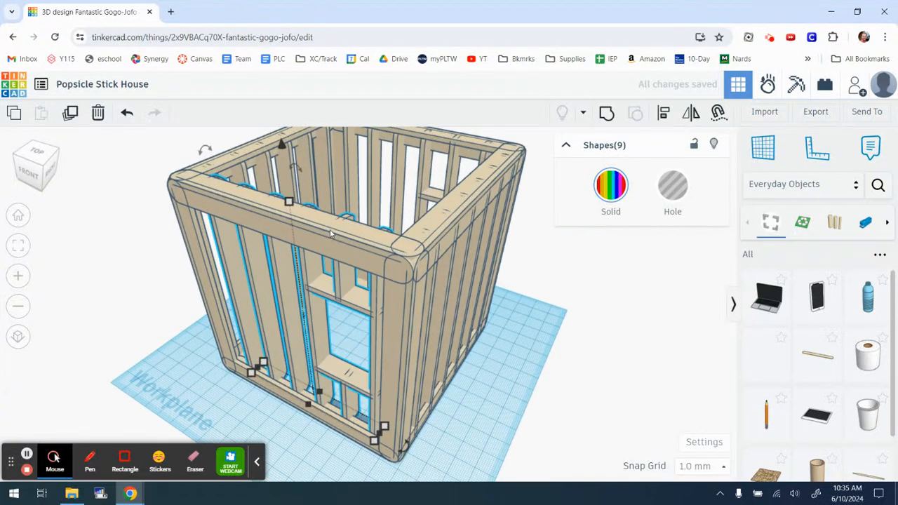
pyautogui.moveTo(283, 283); pyautogui.dragTo(341, 287, button='right')
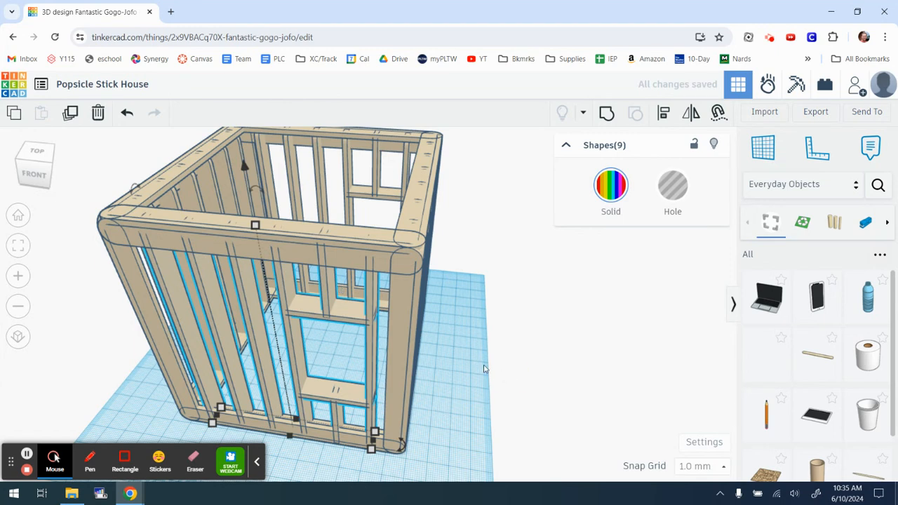
pyautogui.moveTo(477, 361); pyautogui.dragTo(538, 254, button='right')
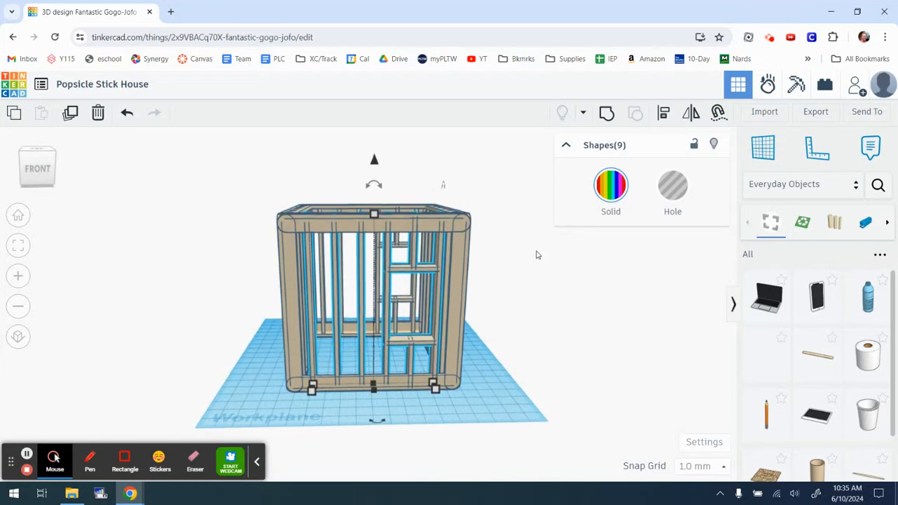
pyautogui.click(546, 303)
# - Delete the front wall's second full-height stick from the corner farthest from the window to open a doorway
pyautogui.moveTo(526, 335); pyautogui.dragTo(508, 372, button='right')
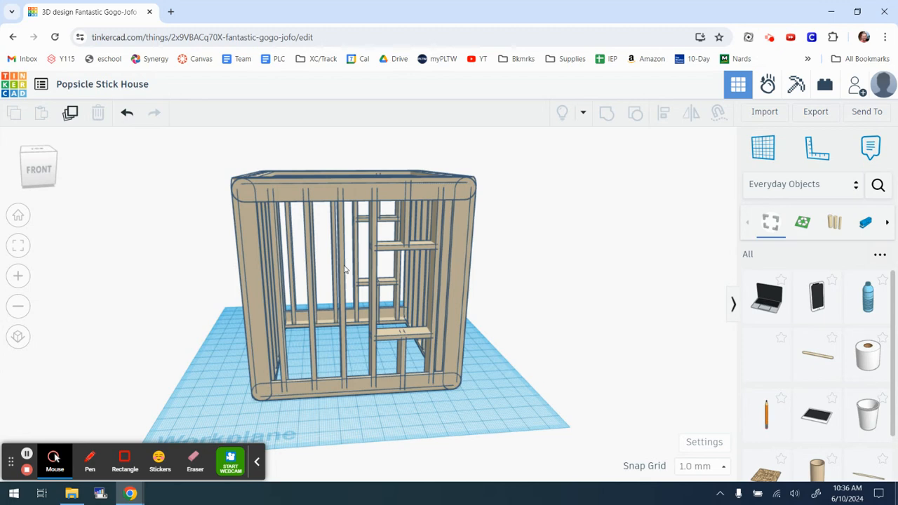
pyautogui.moveTo(323, 298); pyautogui.dragTo(326, 371, button='right')
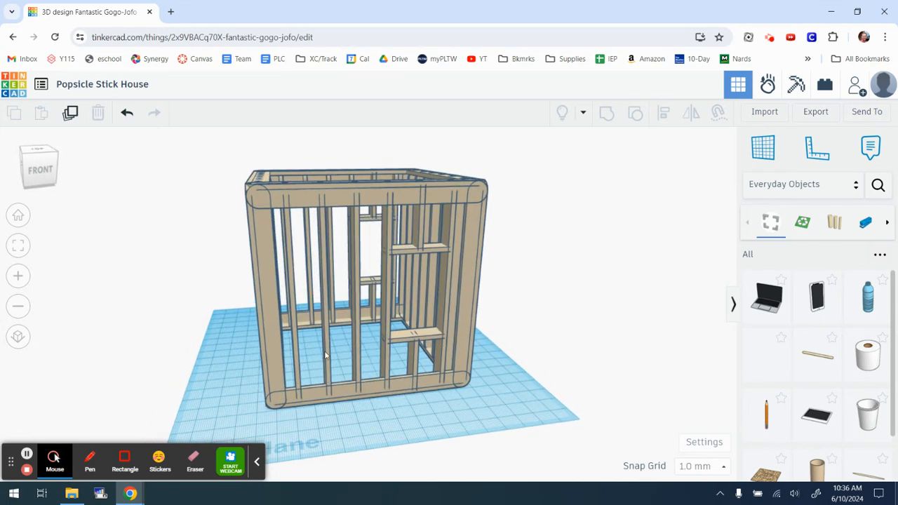
pyautogui.click(325, 355)
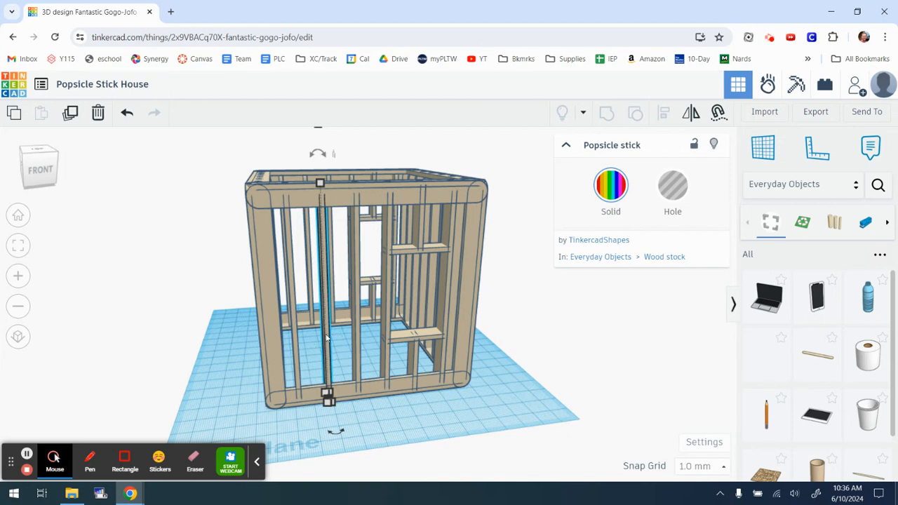
pyautogui.press('Delete')
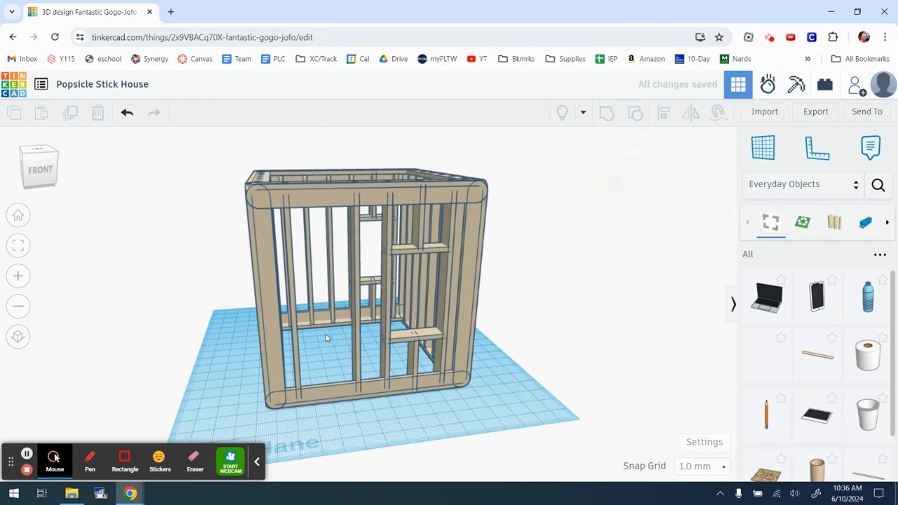
# - Try shortening the front wall's bottom beam to 87 mm from its doorway end, and undo the resize
pyautogui.moveTo(486, 359)
pyautogui.mouseDown(button='right')
pyautogui.moveTo(521, 353)
pyautogui.moveTo(484, 364)
pyautogui.mouseUp(button='right')
pyautogui.scroll(3, 317, 419)
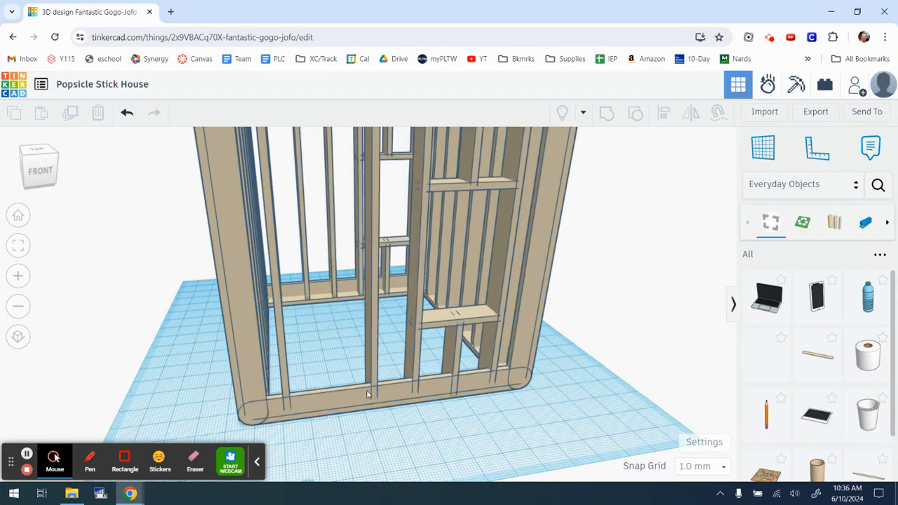
pyautogui.click(345, 401)
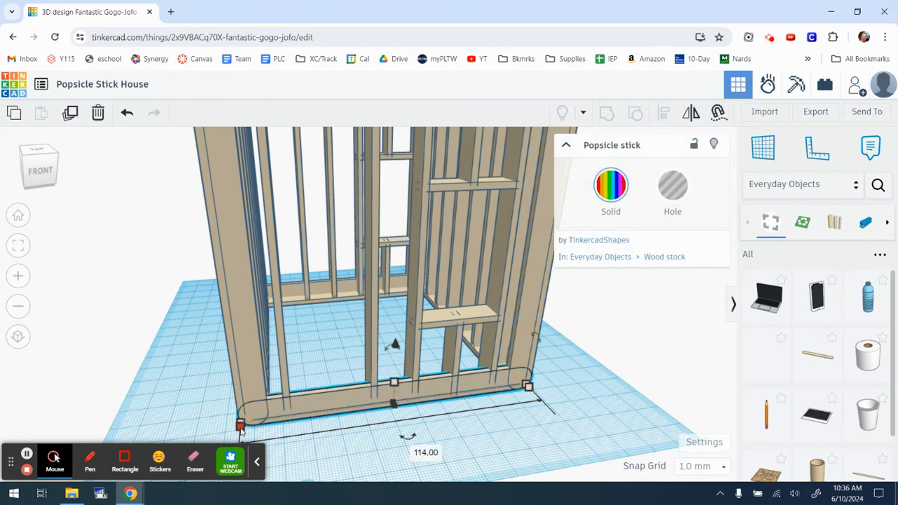
pyautogui.moveTo(240, 432); pyautogui.dragTo(315, 420)
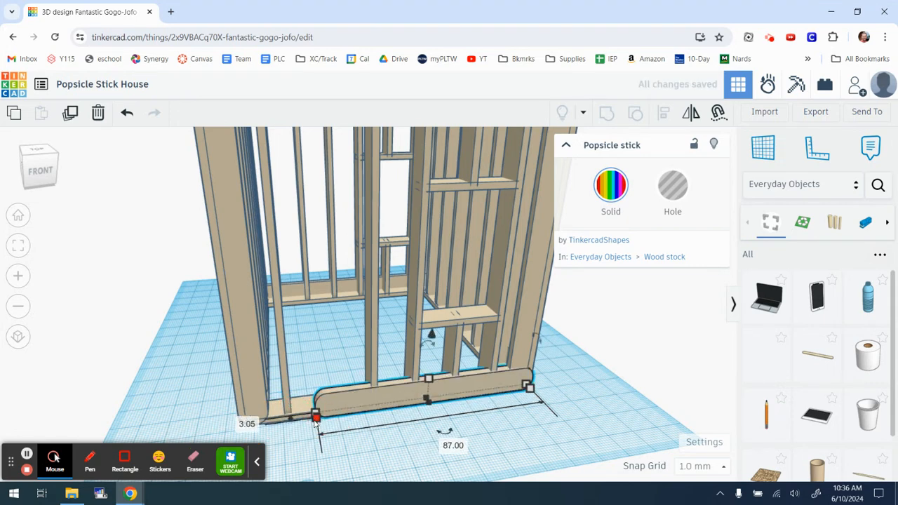
pyautogui.click(120, 122)
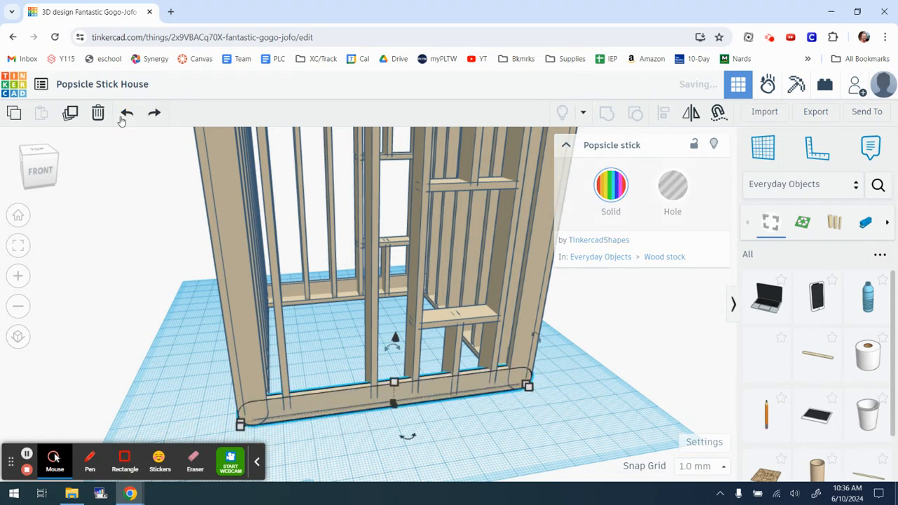
# - Shorten the front wall's bottom beam from its doorway end until it stops at the full-height stick on the doorway's window side
pyautogui.scroll(5, 312, 445)
pyautogui.scroll(-3, 281, 432)
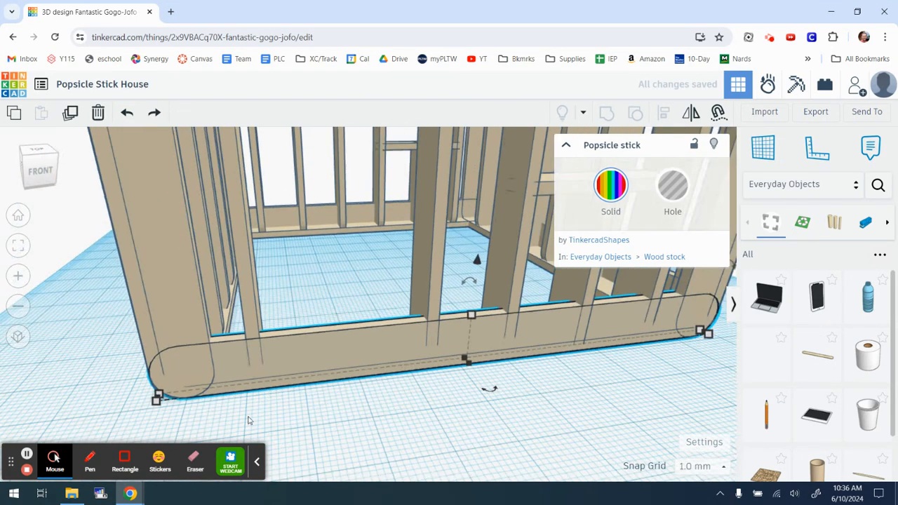
pyautogui.moveTo(160, 408)
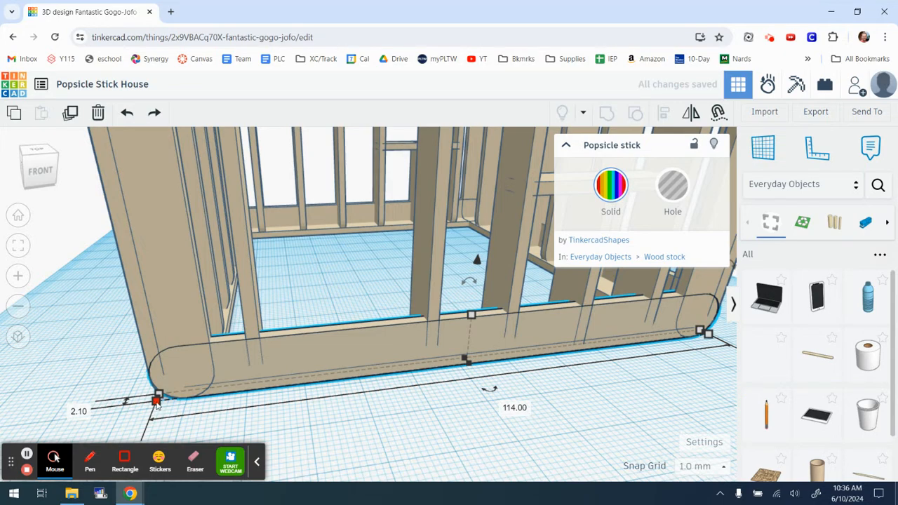
pyautogui.scroll(5, 152, 411)
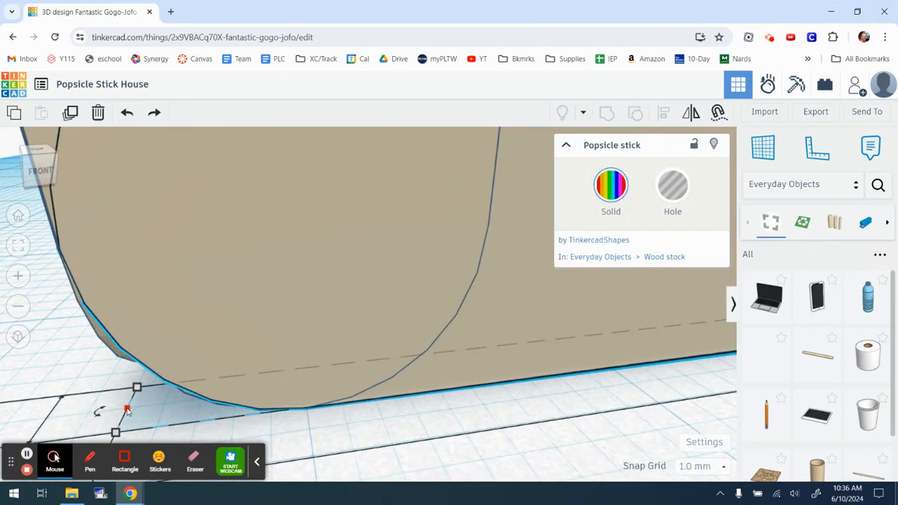
pyautogui.scroll(-5, 127, 412)
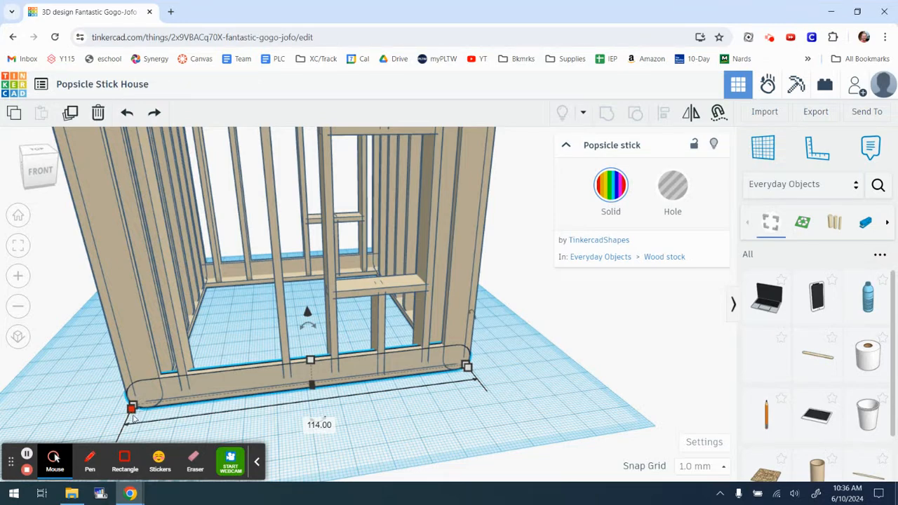
pyautogui.scroll(5, 136, 416)
pyautogui.moveTo(161, 414); pyautogui.dragTo(702, 368)
pyautogui.scroll(-5, 658, 428)
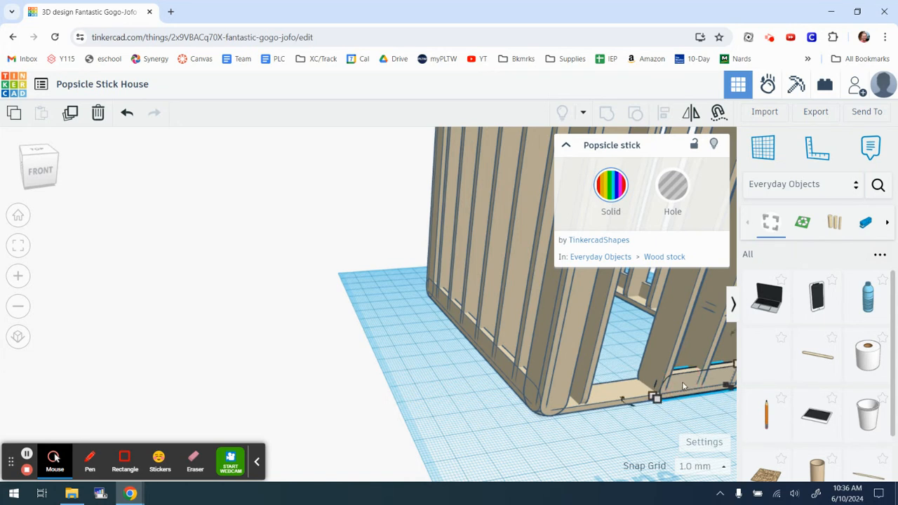
# - Duplicate the shortened bottom beam and slide the copy across the doorway until its inner end meets the stick near the corner
pyautogui.click(72, 113)
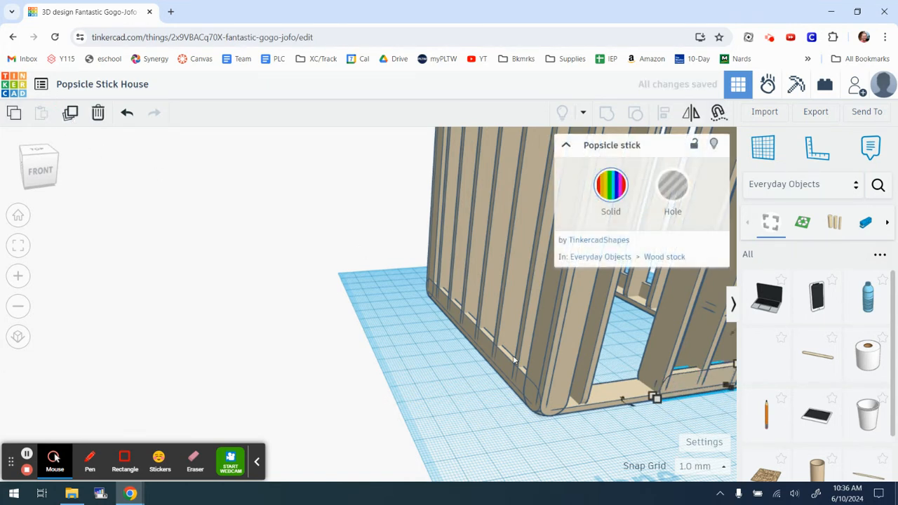
pyautogui.press('Left')
pyautogui.press('Left')
pyautogui.press('Left')
pyautogui.press('Left')
pyautogui.press('Left')
pyautogui.press('Left')
pyautogui.press('Left')
pyautogui.press('Left')
pyautogui.press('Left')
pyautogui.press('Left')
pyautogui.press('Left')
pyautogui.press('Left')
pyautogui.press('Left')
pyautogui.press('Left')
pyautogui.press('Left')
pyautogui.press('Left')
pyautogui.press('Left')
pyautogui.press('Left')
pyautogui.press('Left')
pyautogui.press('Left')
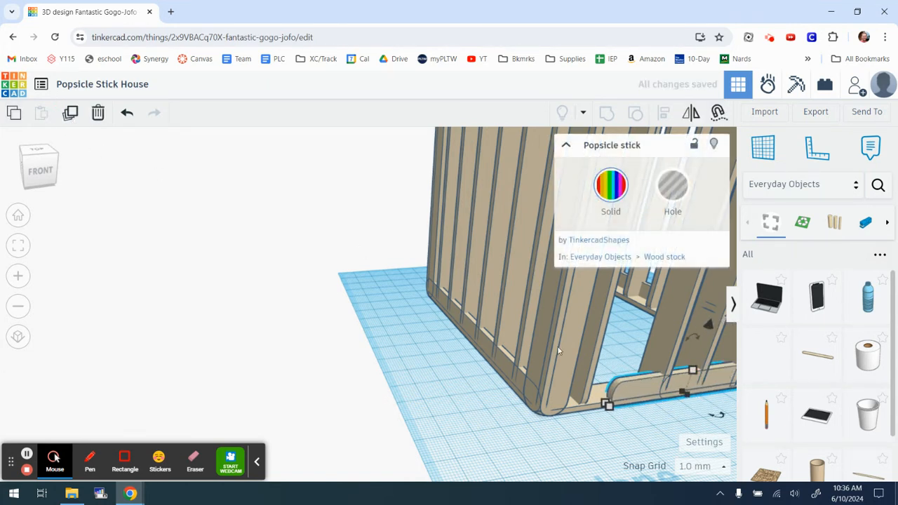
pyautogui.press('Left')
pyautogui.press('Left')
pyautogui.press('Left')
pyautogui.press('Left')
pyautogui.press('Left')
pyautogui.press('Left')
pyautogui.press('Left')
pyautogui.press('Left')
pyautogui.press('Left')
pyautogui.press('Left')
pyautogui.press('Left')
pyautogui.press('Left')
pyautogui.press('Left')
pyautogui.press('Left')
pyautogui.press('Left')
pyautogui.press('Left')
pyautogui.press('Left')
pyautogui.press('Left')
pyautogui.press('Left')
pyautogui.press('Left')
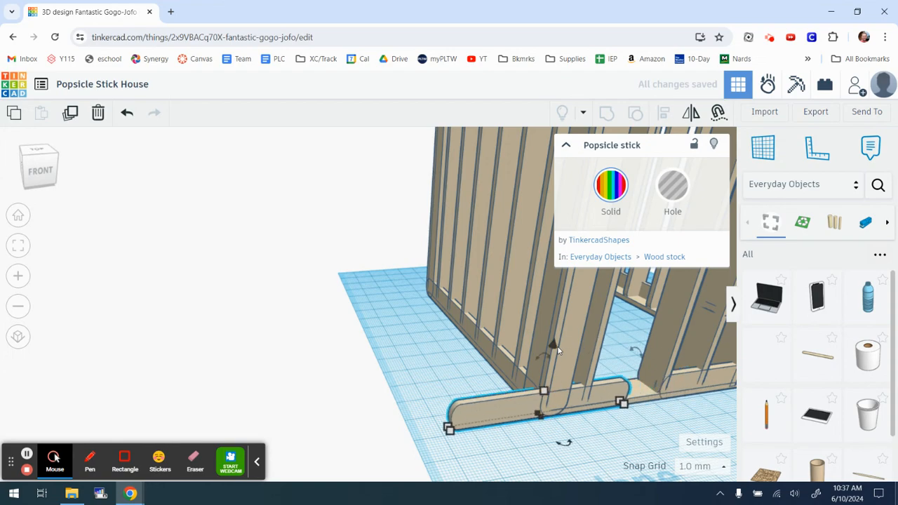
pyautogui.press('Left')
# - Shorten the copied bottom beam from its outer end to 18 mm, so it ends at the house's front corner
pyautogui.moveTo(557, 346); pyautogui.dragTo(412, 447, button='right')
pyautogui.moveTo(327, 442); pyautogui.dragTo(543, 371, button='right')
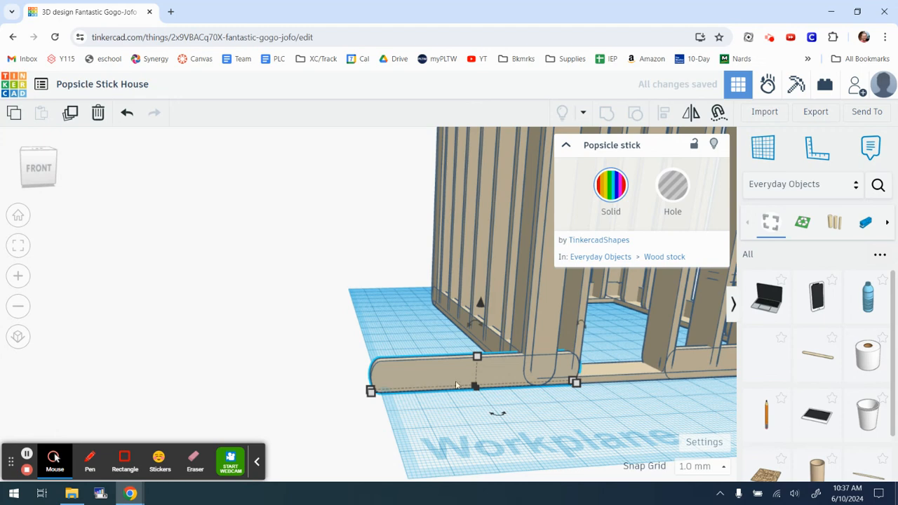
pyautogui.moveTo(366, 391); pyautogui.dragTo(372, 339, button='right')
pyautogui.scroll(5, 371, 339)
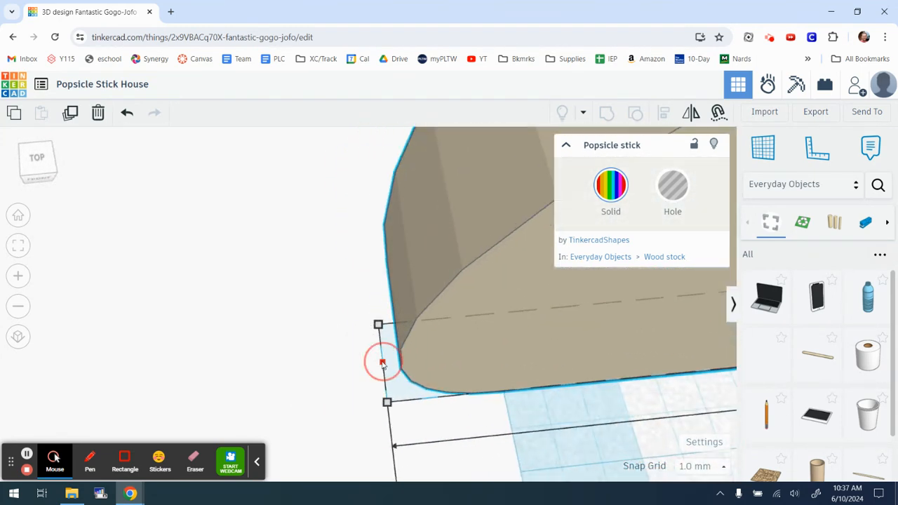
pyautogui.scroll(-4, 381, 360)
pyautogui.scroll(-2, 384, 372)
pyautogui.scroll(5, 384, 371)
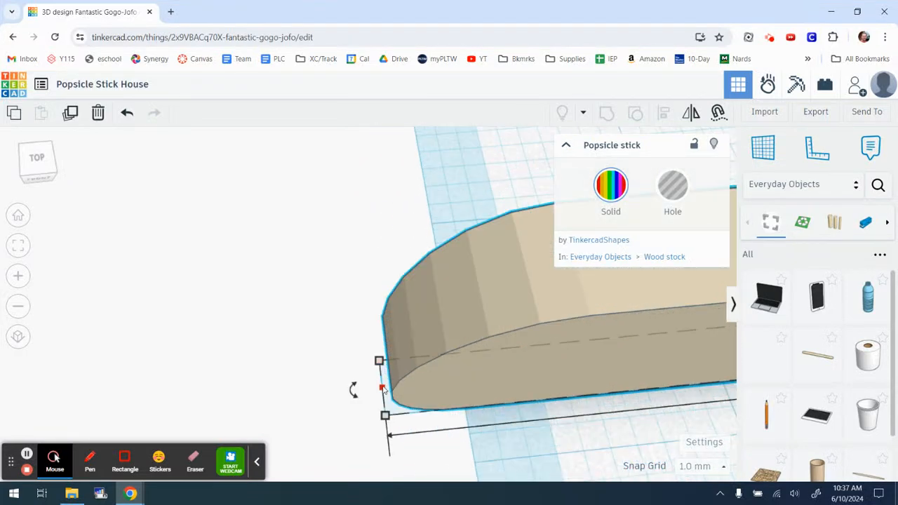
pyautogui.scroll(-3, 383, 389)
pyautogui.scroll(-1, 382, 389)
pyautogui.moveTo(382, 389); pyautogui.dragTo(621, 355)
pyautogui.moveTo(521, 360); pyautogui.dragTo(602, 370)
pyautogui.scroll(-1, 618, 392)
pyautogui.moveTo(616, 400); pyautogui.dragTo(385, 381, button='right')
pyautogui.scroll(5, 331, 366)
pyautogui.scroll(-3, 330, 365)
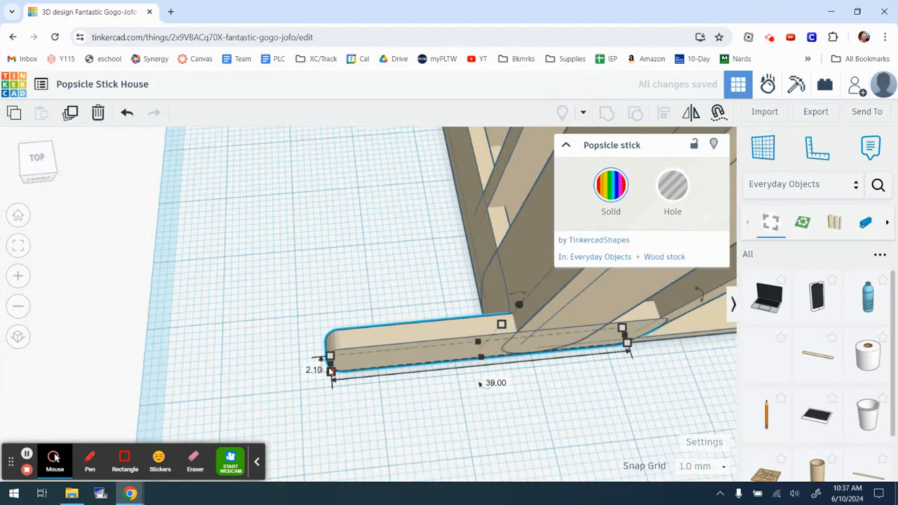
pyautogui.scroll(2, 331, 365)
pyautogui.click(331, 362)
pyautogui.moveTo(334, 363); pyautogui.dragTo(520, 342)
pyautogui.scroll(-4, 552, 373)
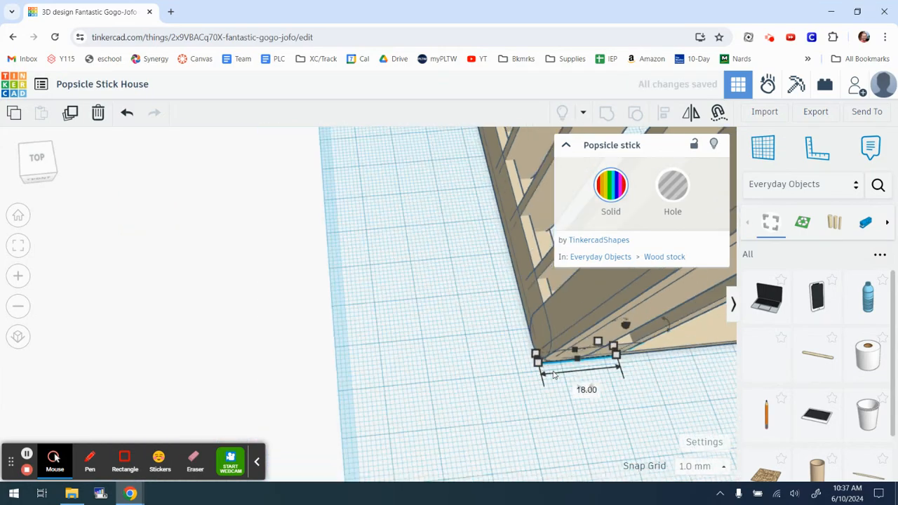
pyautogui.moveTo(571, 408); pyautogui.dragTo(438, 298, button='right')
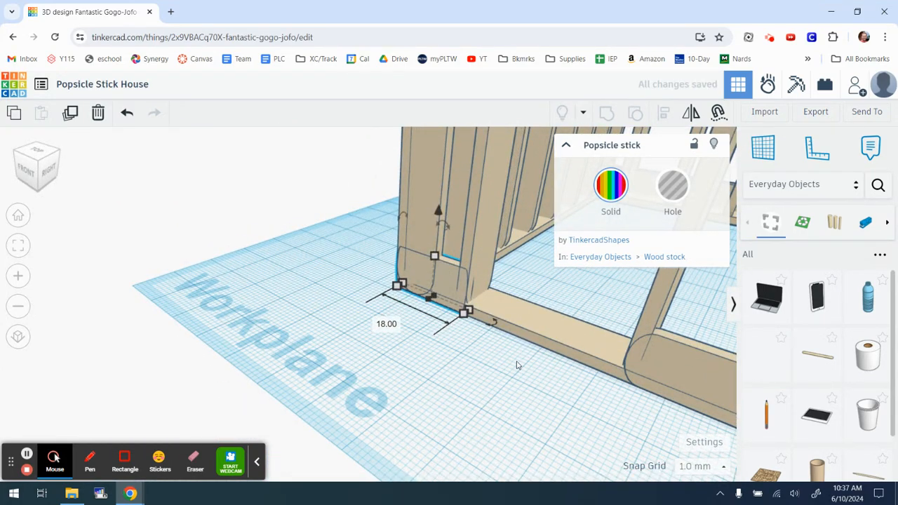
pyautogui.scroll(-6, 516, 365)
pyautogui.moveTo(507, 372); pyautogui.dragTo(540, 419, button='right')
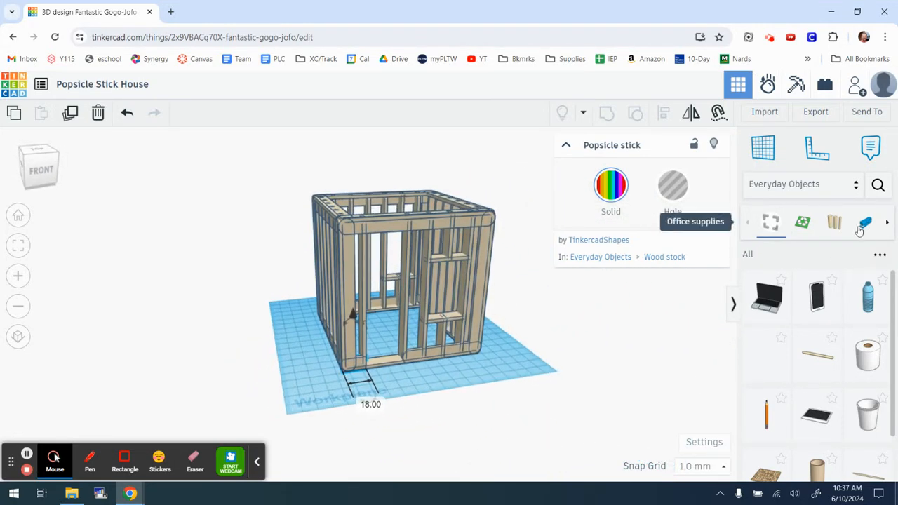
# - Search the community shapes for "door" and place the Country Door on the workplane in front of the house
pyautogui.click(877, 186)
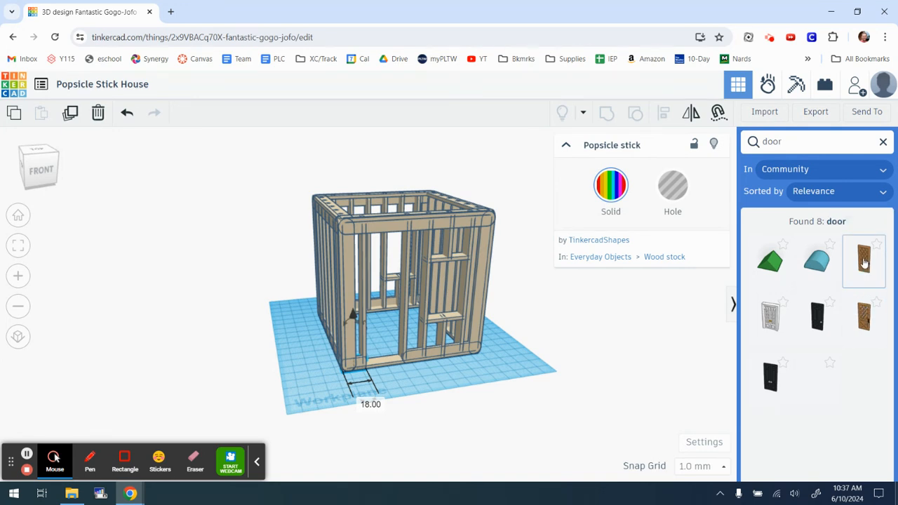
pyautogui.moveTo(864, 262); pyautogui.dragTo(319, 397)
pyautogui.scroll(2, 321, 399)
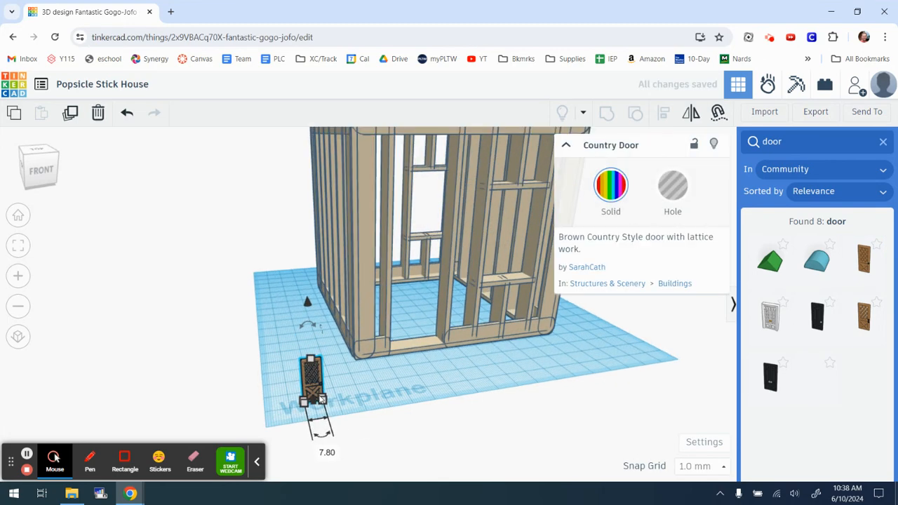
pyautogui.scroll(4, 321, 399)
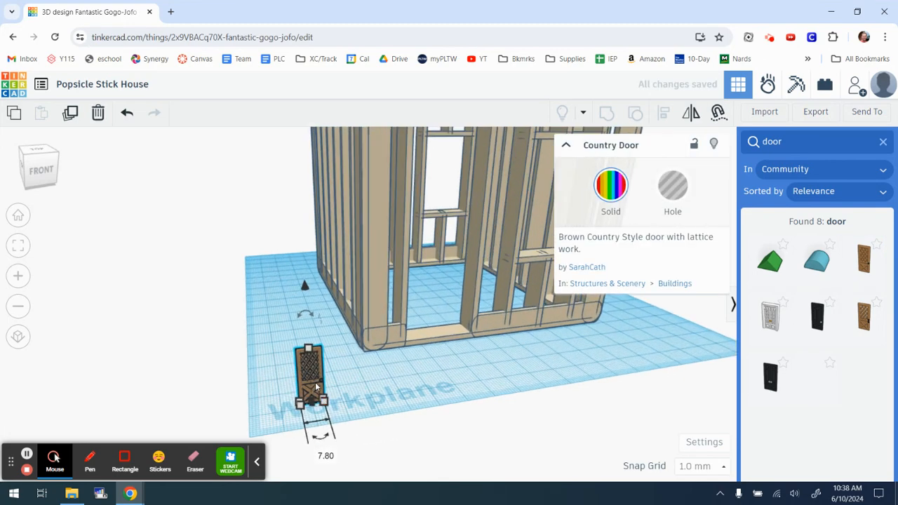
pyautogui.scroll(2, 309, 397)
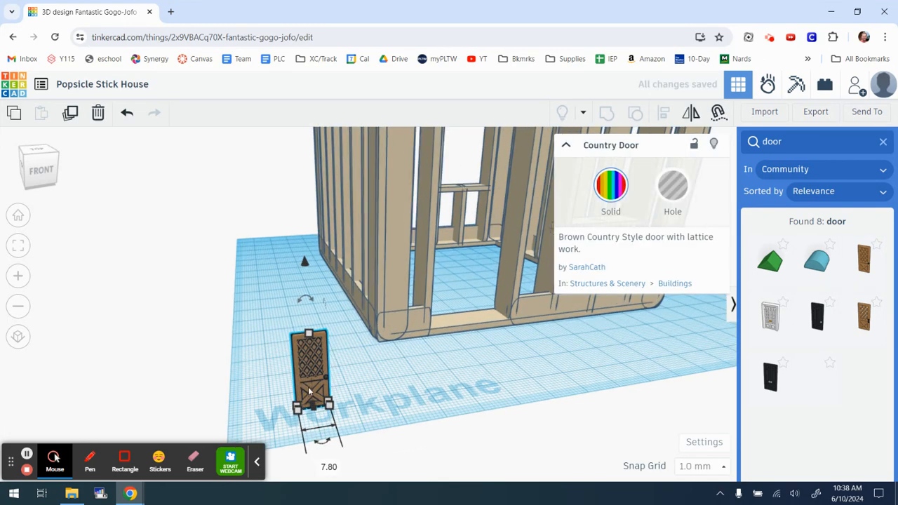
pyautogui.scroll(-3, 311, 384)
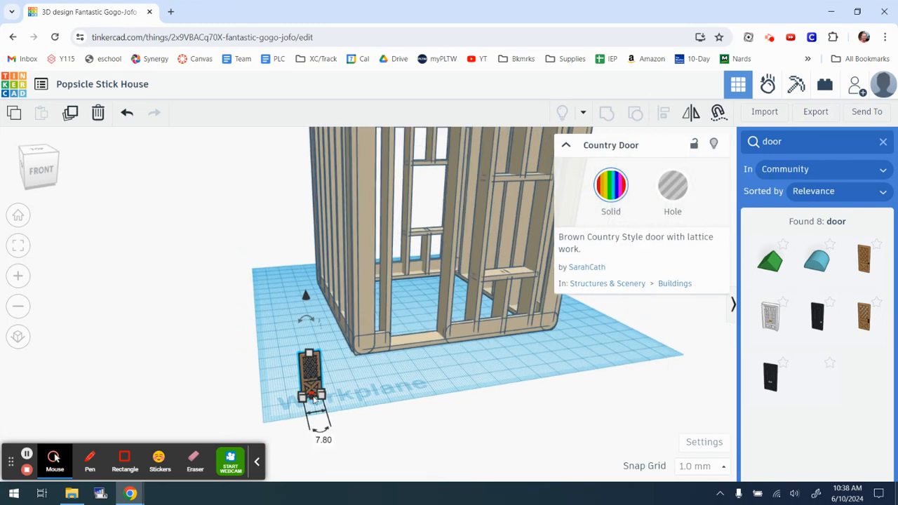
# - Scale the Country Door up proportionally until it is roughly as wide as the doorway and slightly shorter than the front wall
pyautogui.keyDown('shift'); pyautogui.moveTo(321, 398); pyautogui.dragTo(349, 410); pyautogui.keyUp('shift')
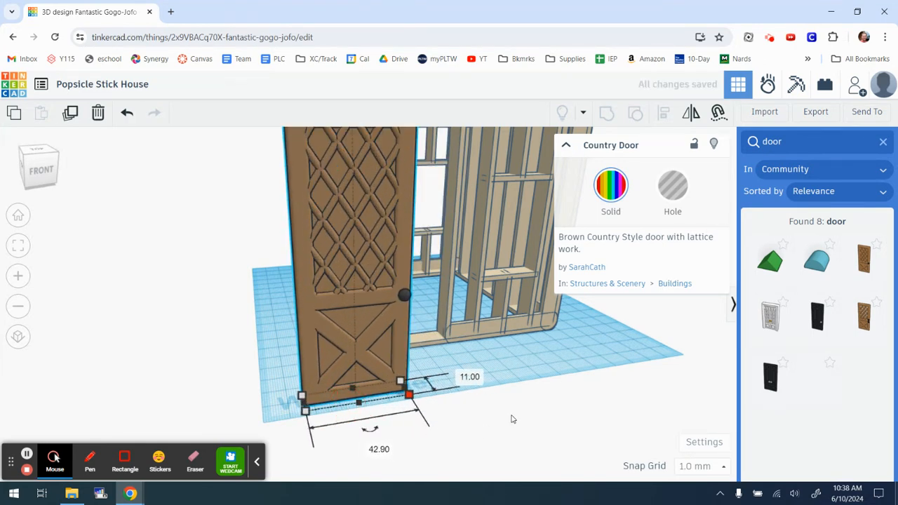
pyautogui.scroll(-3, 505, 417)
pyautogui.moveTo(505, 417); pyautogui.dragTo(409, 407, button='right')
pyautogui.keyDown('shift'); pyautogui.moveTo(395, 398); pyautogui.dragTo(381, 386); pyautogui.keyUp('shift')
# - Move the door into the front doorway against the corner-side stick and nudge it back into the wall
pyautogui.moveTo(352, 331); pyautogui.dragTo(421, 320)
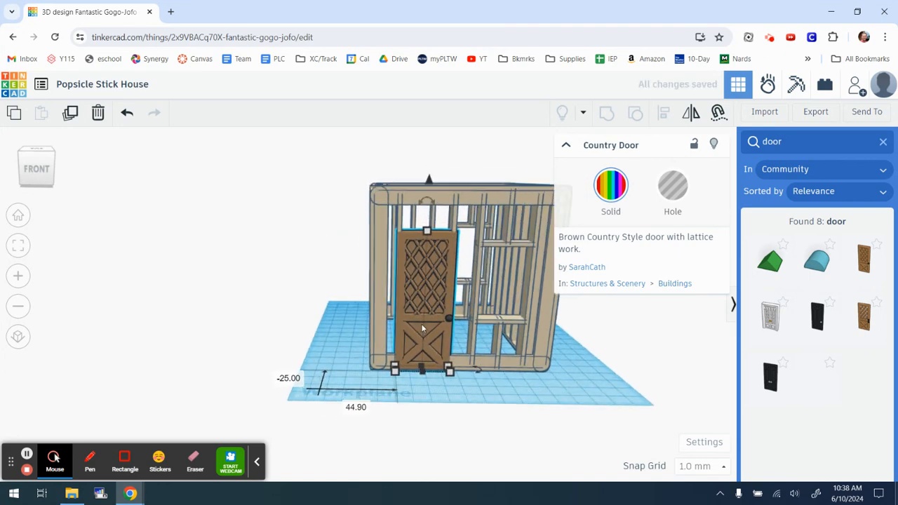
pyautogui.scroll(5, 421, 323)
pyautogui.moveTo(402, 366); pyautogui.dragTo(410, 365)
pyautogui.scroll(6, 409, 366)
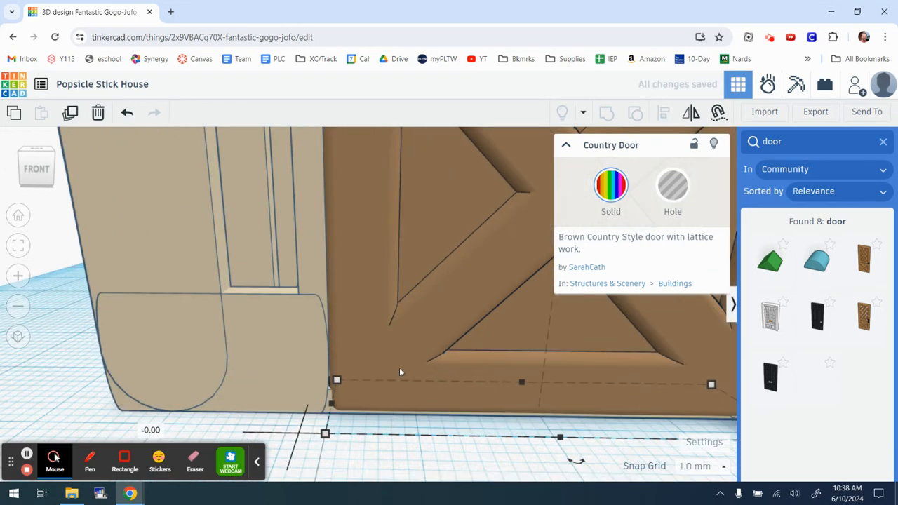
pyautogui.moveTo(400, 371); pyautogui.dragTo(403, 374)
pyautogui.scroll(-7, 428, 417)
pyautogui.moveTo(429, 416); pyautogui.dragTo(611, 427, button='right')
pyautogui.scroll(5, 373, 258)
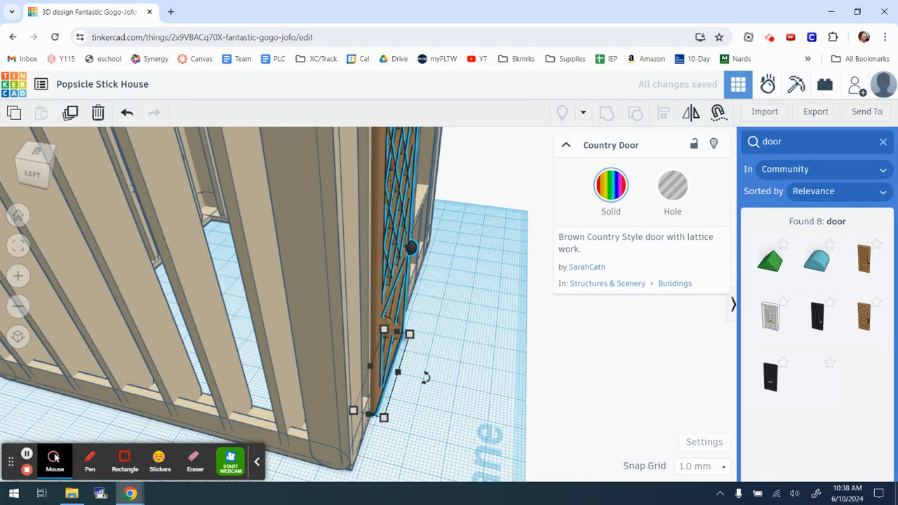
pyautogui.press('Left')
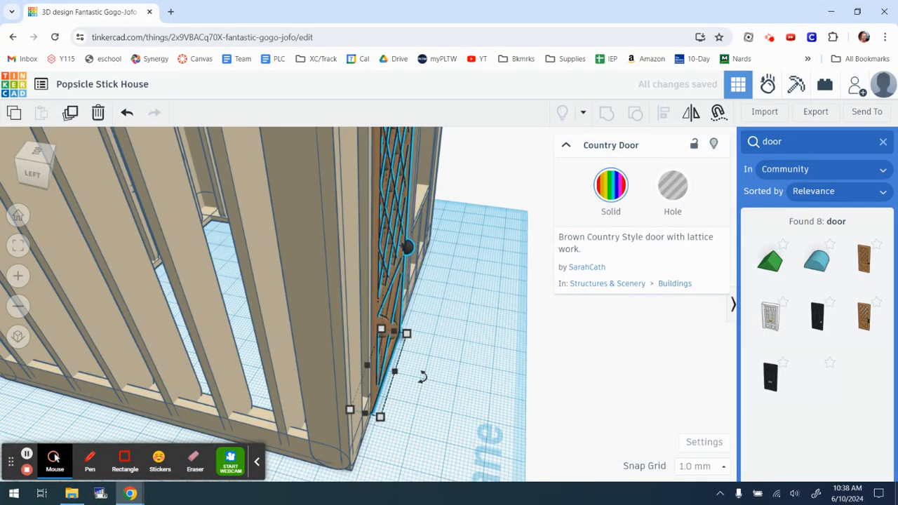
# - Adjust the door's width to about 29 mm from its knob side so it meets the stick on the window side
pyautogui.scroll(-5, 466, 343)
pyautogui.moveTo(447, 337); pyautogui.dragTo(268, 311, button='right')
pyautogui.moveTo(254, 310); pyautogui.dragTo(337, 354, button='right')
pyautogui.moveTo(356, 356); pyautogui.dragTo(347, 355)
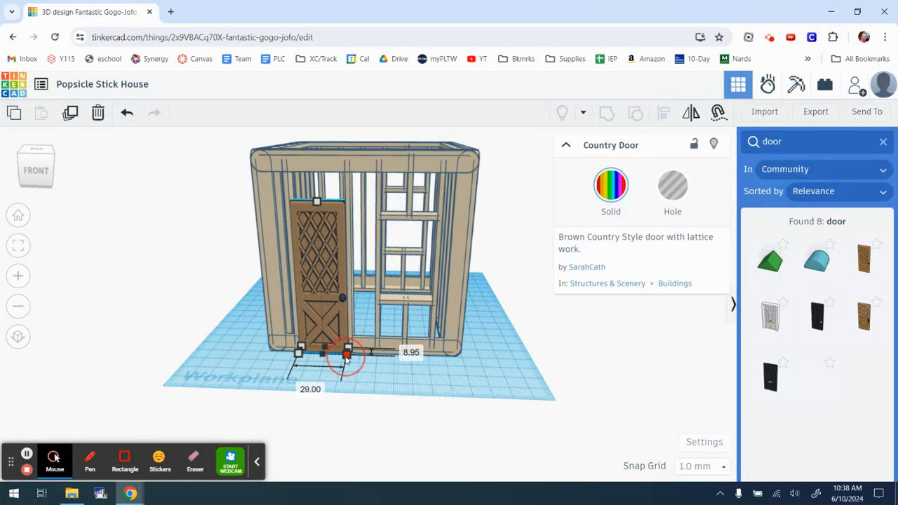
pyautogui.scroll(3, 347, 356)
pyautogui.moveTo(344, 354); pyautogui.dragTo(374, 374, button='right')
pyautogui.scroll(5, 366, 320)
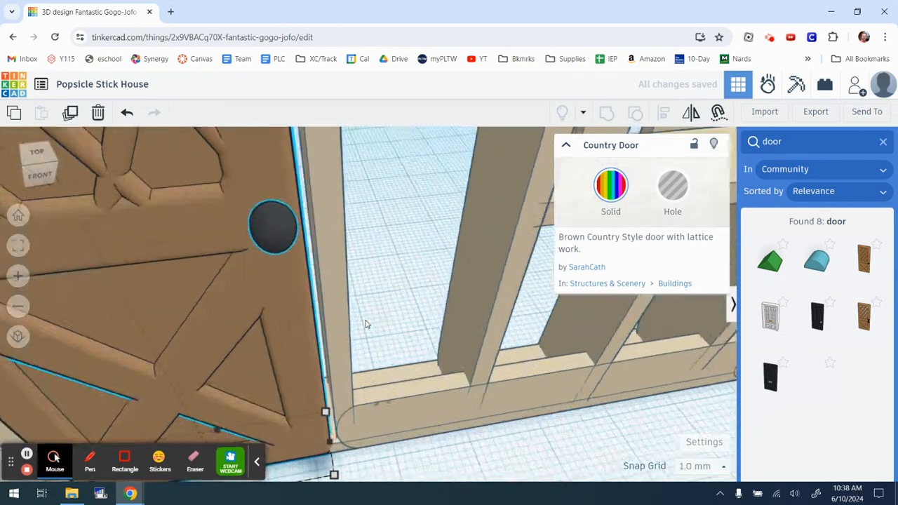
pyautogui.scroll(-2, 363, 328)
pyautogui.moveTo(341, 435); pyautogui.dragTo(346, 436)
pyautogui.scroll(-5, 445, 445)
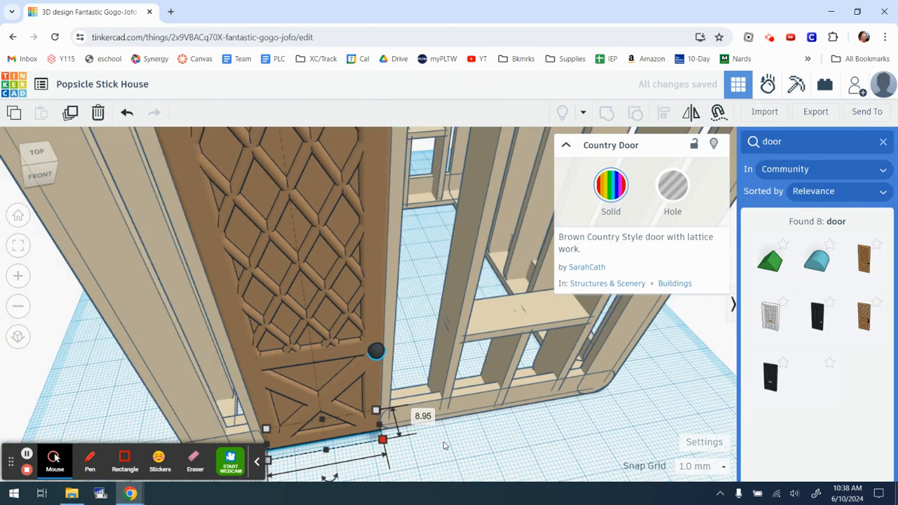
# - Duplicate the horizontal stick above the front window and slide the copy sideways until it spans the doorway
pyautogui.moveTo(484, 441); pyautogui.dragTo(462, 275, button='right')
pyautogui.click(462, 275)
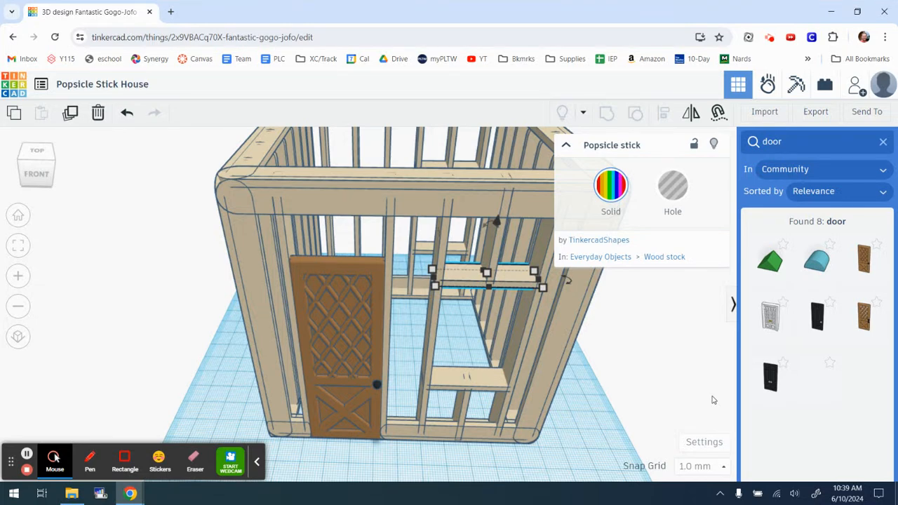
pyautogui.click(70, 113)
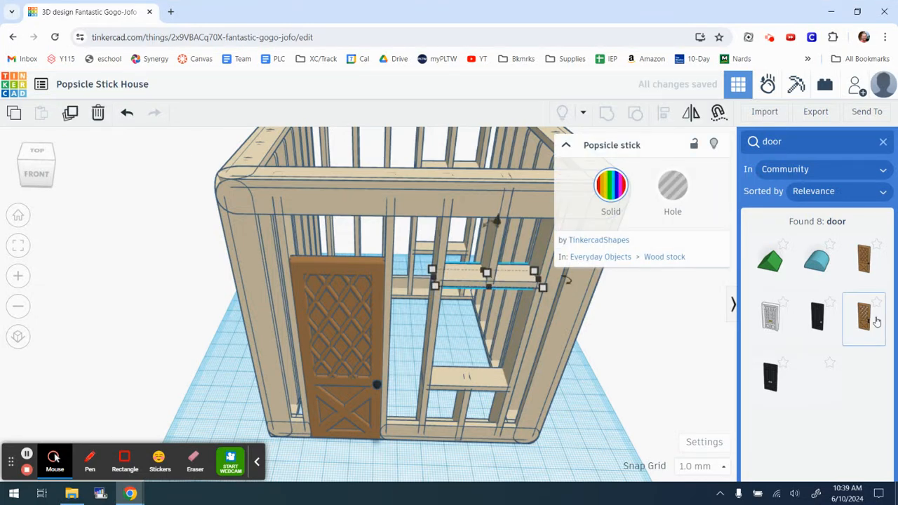
pyautogui.press('Left')
pyautogui.press('Left')
pyautogui.press('Left')
pyautogui.press('Left')
pyautogui.press('Left')
pyautogui.press('Left')
pyautogui.press('Left')
pyautogui.press('Left')
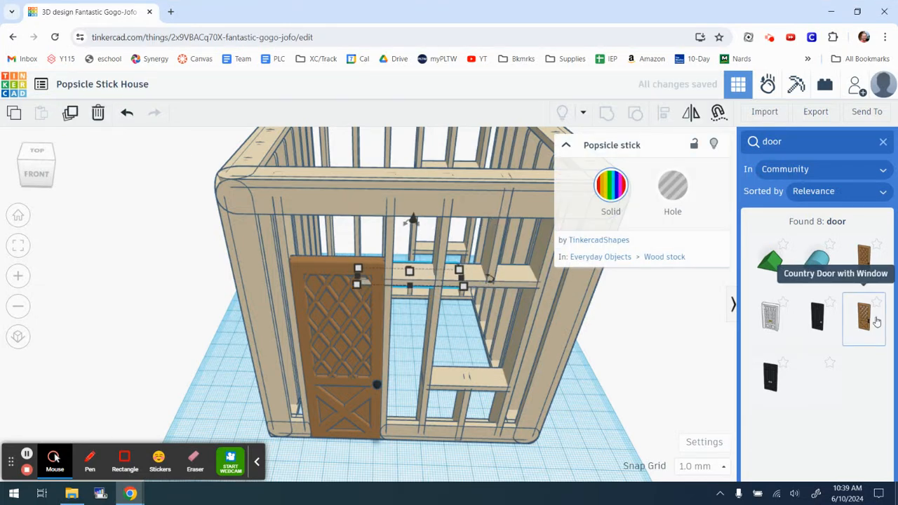
pyautogui.press('Left')
pyautogui.press('Left')
pyautogui.press('Left')
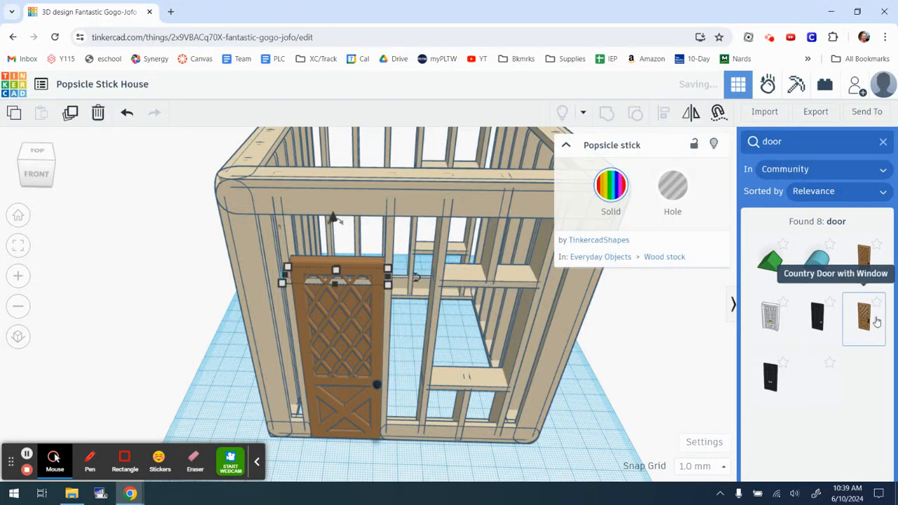
pyautogui.scroll(4, 347, 302)
pyautogui.moveTo(347, 301); pyautogui.dragTo(370, 301, button='right')
pyautogui.press('Right')
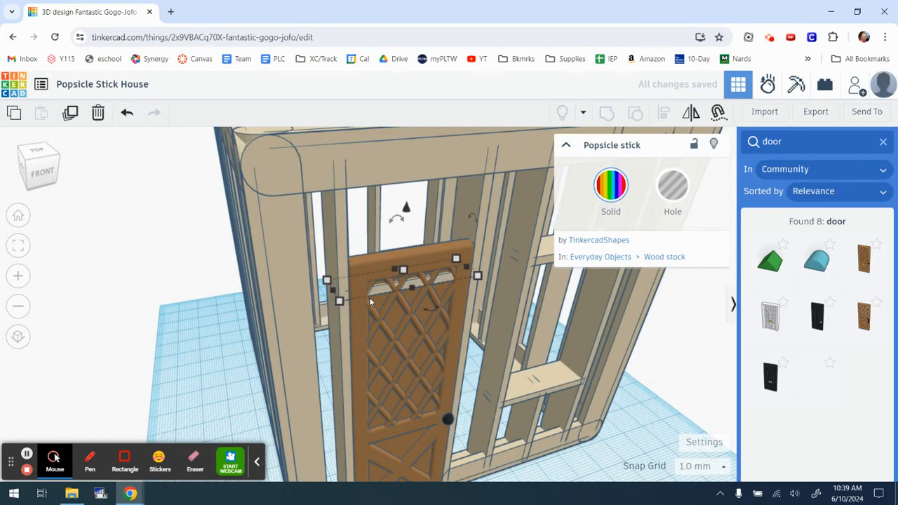
# - Raise the copied horizontal stick until it rests on the door's top edge as a header
pyautogui.moveTo(405, 208); pyautogui.dragTo(412, 171)
pyautogui.moveTo(506, 324); pyautogui.dragTo(442, 309, button='right')
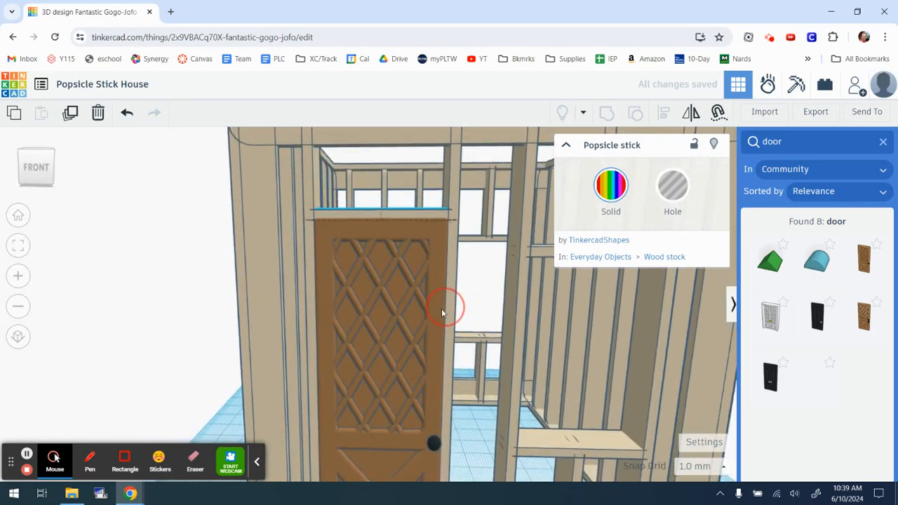
pyautogui.scroll(5, 441, 309)
pyautogui.scroll(3, 413, 252)
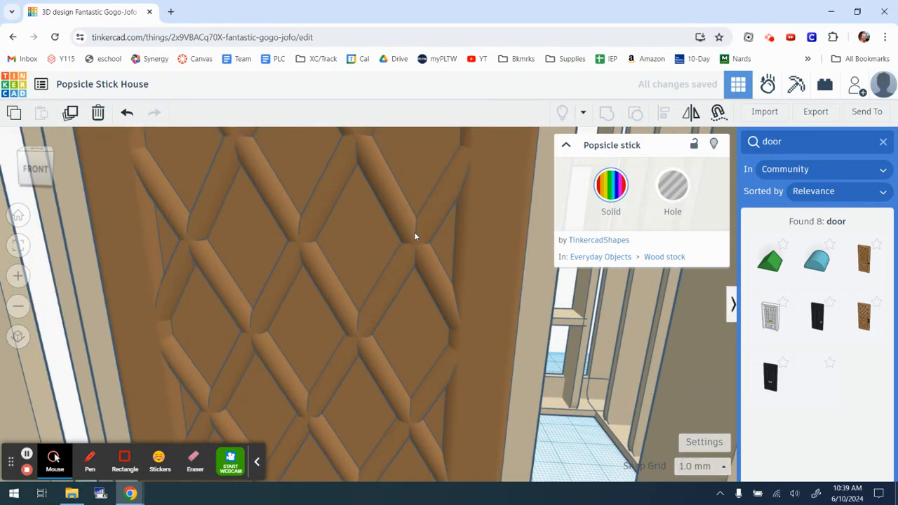
pyautogui.moveTo(414, 231); pyautogui.dragTo(410, 301, button='right')
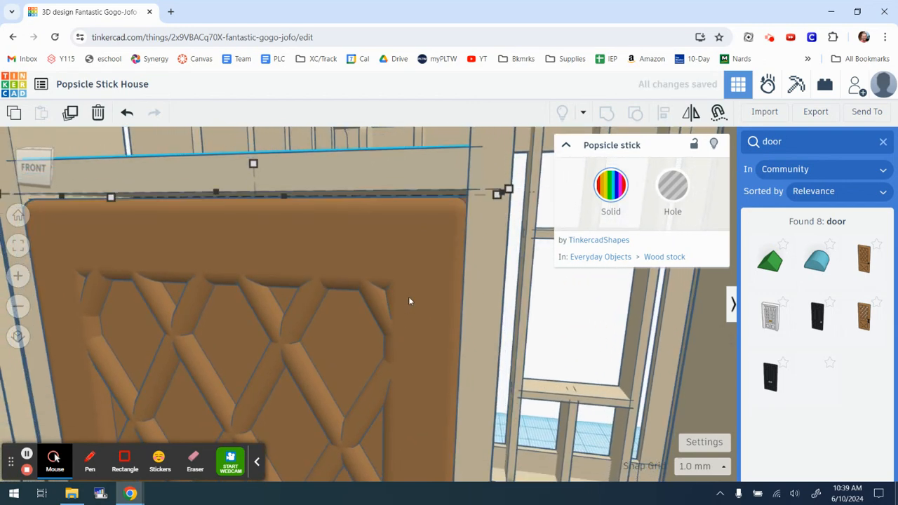
pyautogui.scroll(-2, 463, 328)
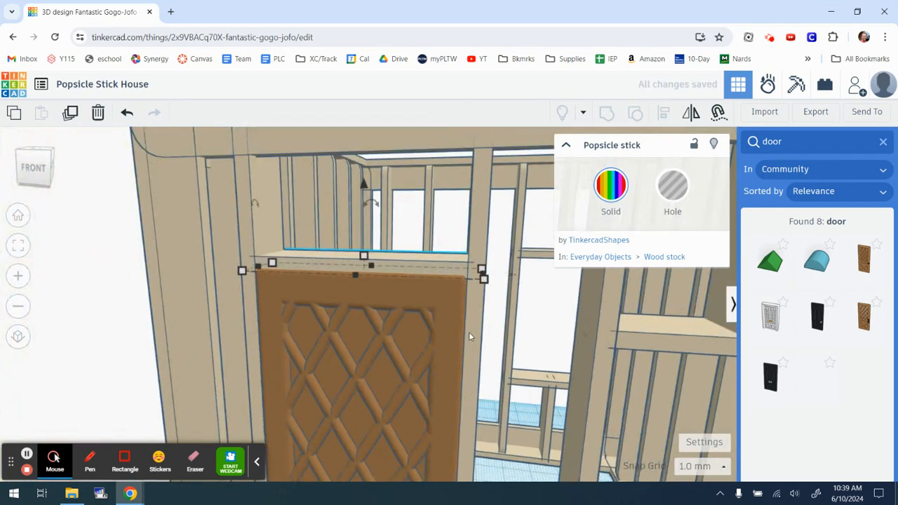
pyautogui.scroll(-2, 469, 332)
# - Duplicate the short vertical stick above the front window and slide the copy to the doorway's corner-side edge
pyautogui.moveTo(652, 401); pyautogui.dragTo(628, 349, button='right')
pyautogui.click(623, 321)
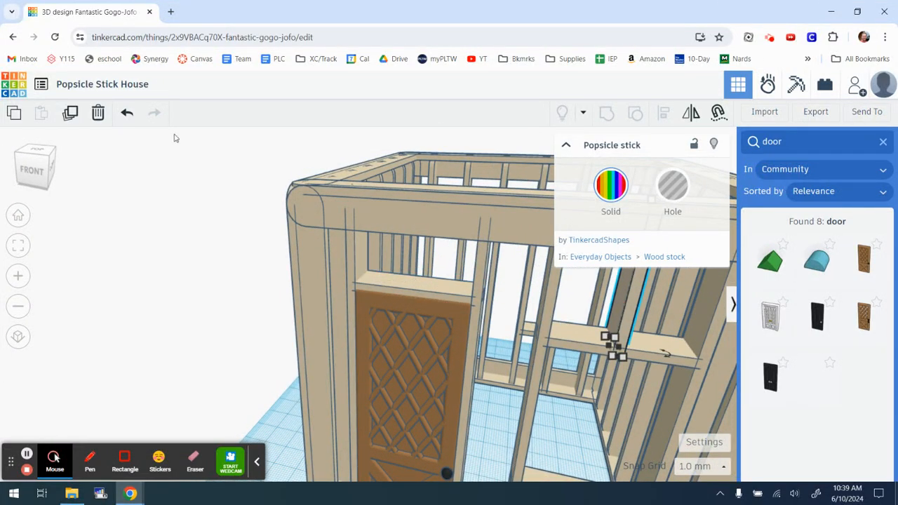
pyautogui.click(71, 112)
pyautogui.press('Left')
pyautogui.press('Left')
pyautogui.press('Left')
pyautogui.press('Left')
pyautogui.press('Left')
pyautogui.press('Left')
pyautogui.press('Left')
pyautogui.press('Left')
pyautogui.press('Left')
pyautogui.press('Left')
pyautogui.press('Left')
pyautogui.press('Left')
pyautogui.press('Left')
pyautogui.press('Left')
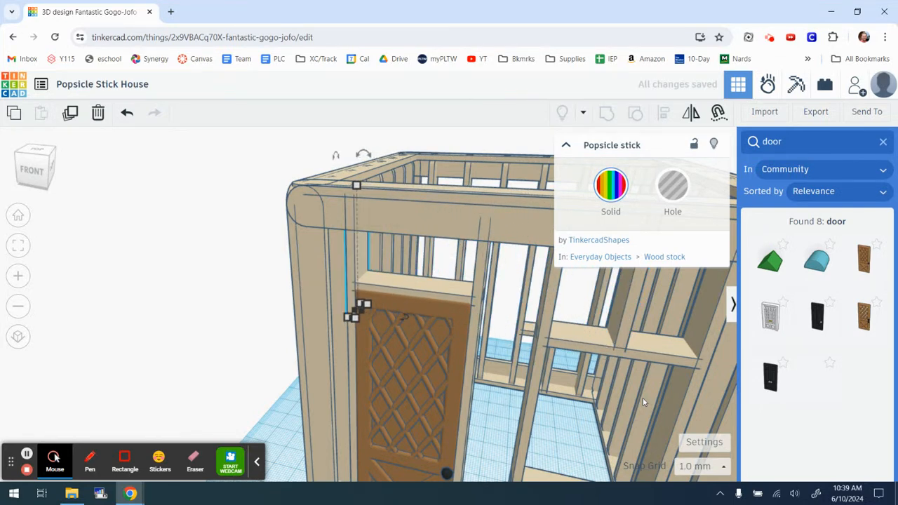
# - Raise the copied vertical stick until its lower end meets the header above the door, and nudge it into position
pyautogui.scroll(3, 468, 427)
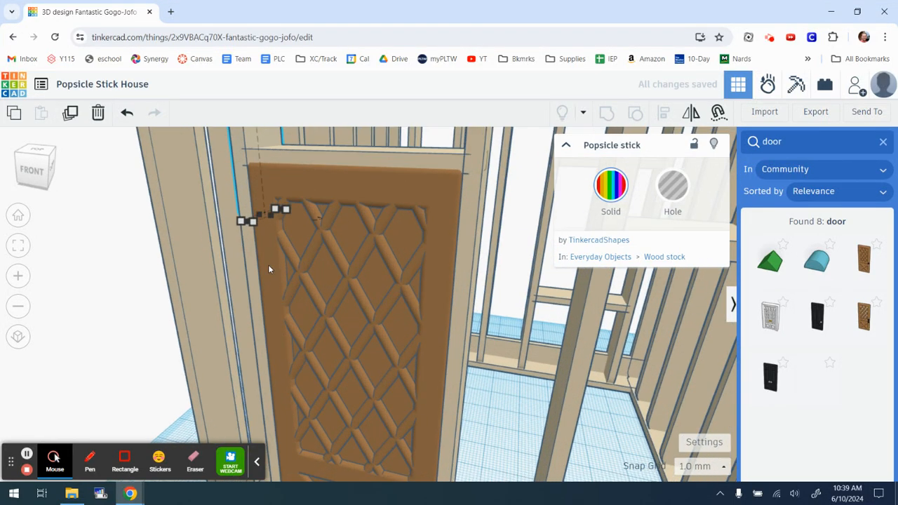
pyautogui.scroll(-3, 268, 263)
pyautogui.moveTo(255, 267); pyautogui.dragTo(350, 306, button='middle')
pyautogui.scroll(1, 373, 263)
pyautogui.scroll(-5, 373, 259)
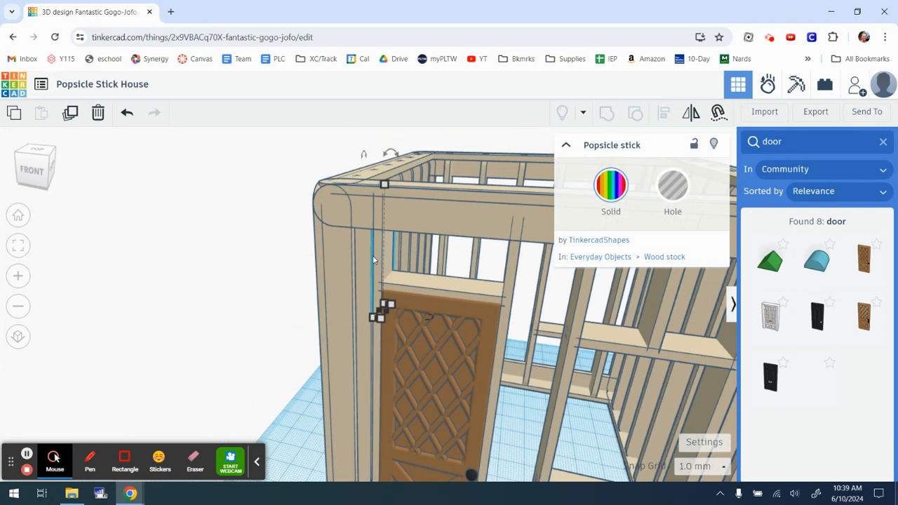
pyautogui.moveTo(379, 159); pyautogui.dragTo(380, 136)
pyautogui.scroll(6, 414, 288)
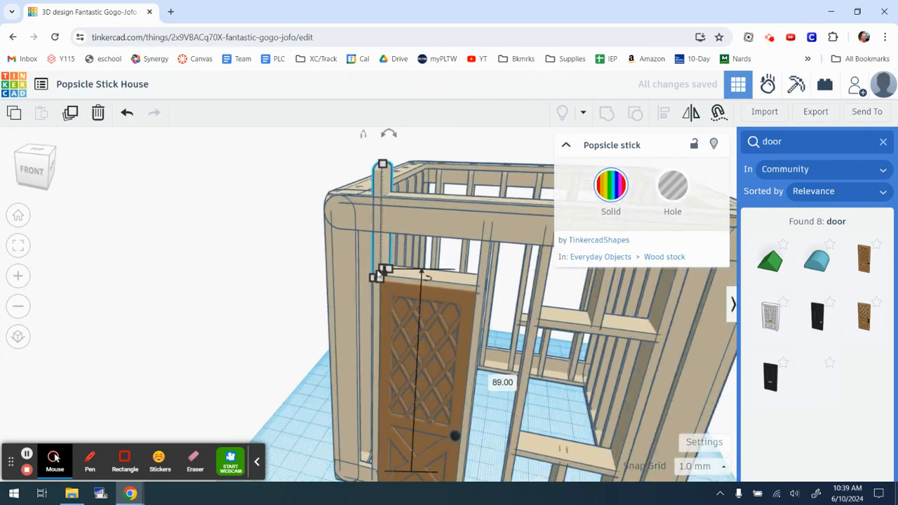
pyautogui.moveTo(392, 291); pyautogui.dragTo(388, 296, button='right')
pyautogui.press('Down')
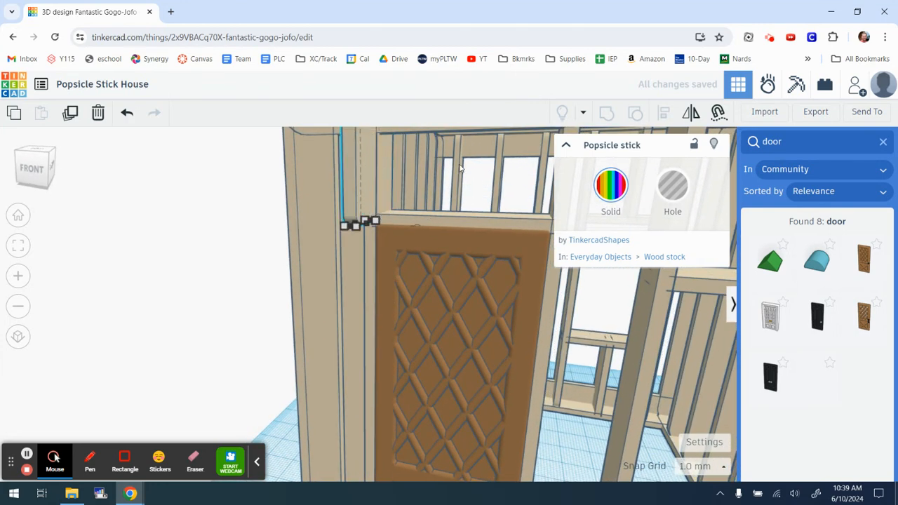
# - Undo the last move of the short vertical stick at the door's corner side and nudge it into place on the header
pyautogui.click(126, 117)
pyautogui.scroll(3, 378, 178)
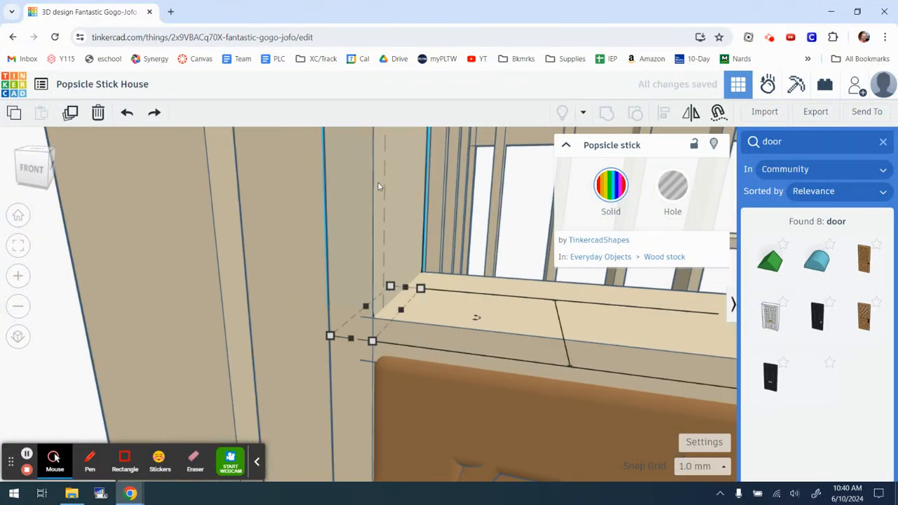
pyautogui.scroll(-3, 377, 181)
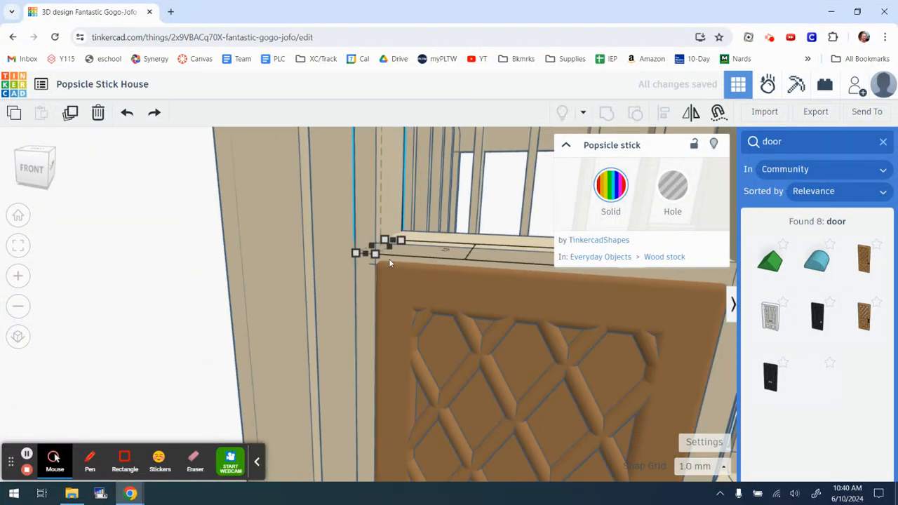
pyautogui.press('Down')
# - Shorten the vertical stick above the door to a height of 26 mm so it ends level with the front top rail
pyautogui.scroll(-5, 391, 263)
pyautogui.scroll(5, 387, 280)
pyautogui.scroll(3, 390, 220)
pyautogui.moveTo(441, 222); pyautogui.dragTo(372, 213, button='right')
pyautogui.click(379, 211)
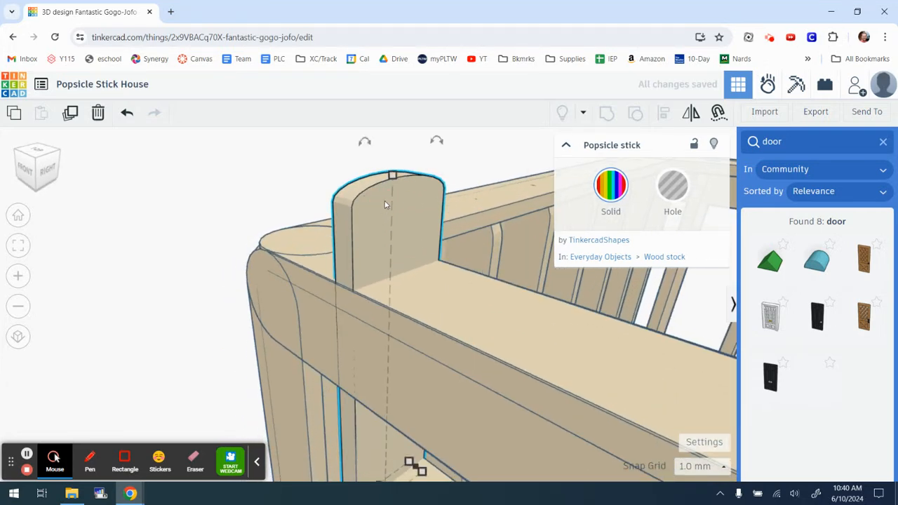
pyautogui.scroll(2, 403, 188)
pyautogui.scroll(-5, 400, 188)
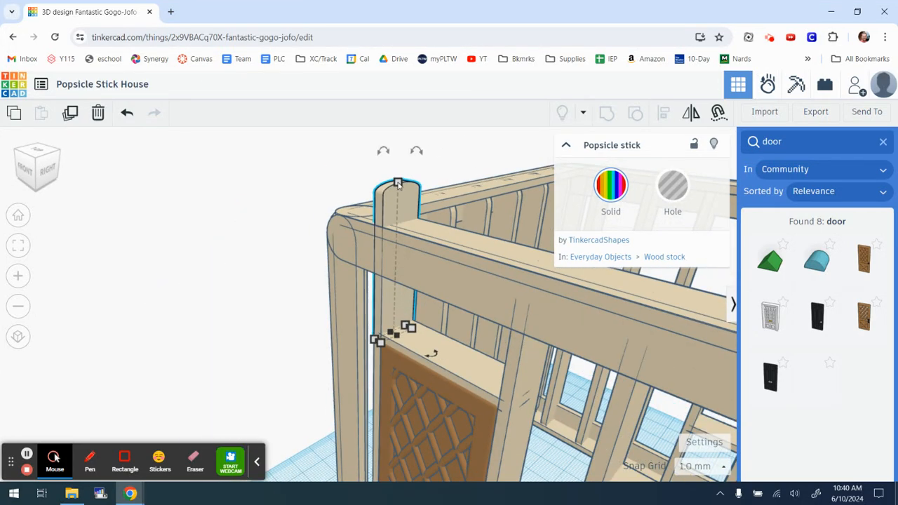
pyautogui.moveTo(397, 184); pyautogui.dragTo(398, 223)
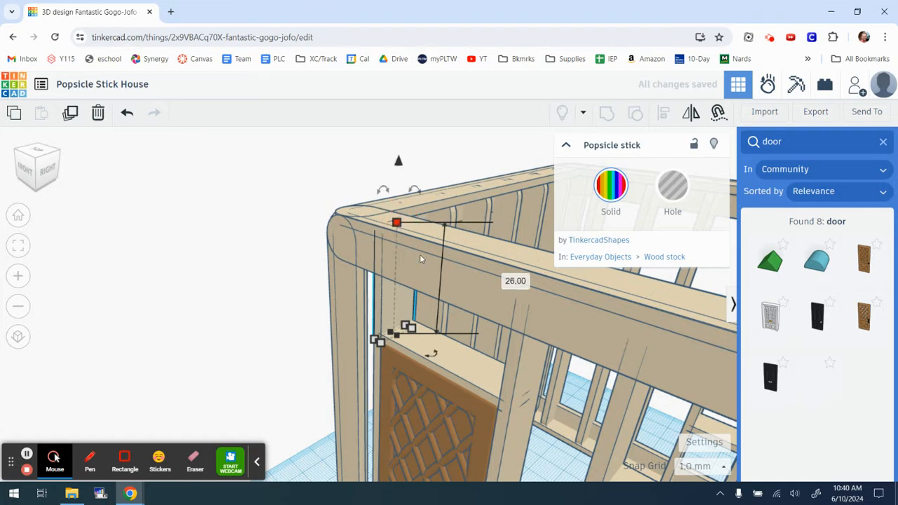
pyautogui.scroll(-2, 420, 254)
pyautogui.click(267, 232)
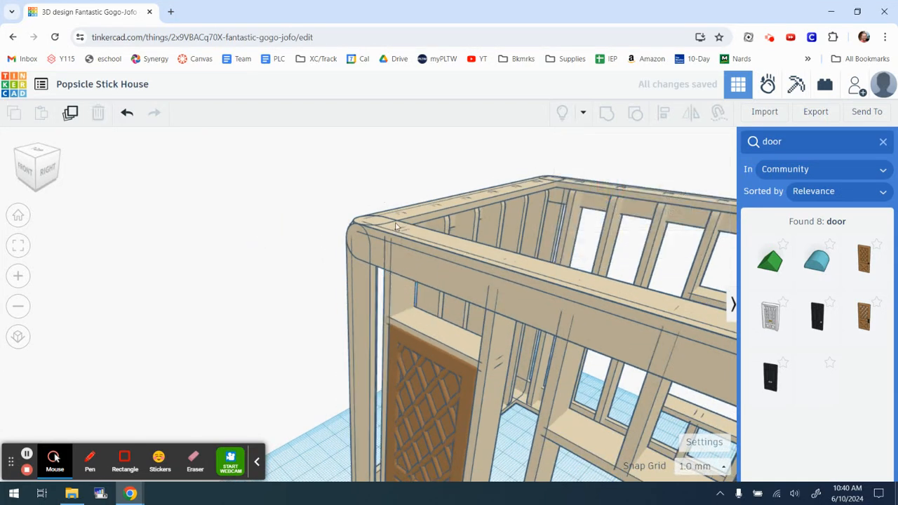
# - Duplicate the shortened vertical stick above the door
pyautogui.click(407, 296)
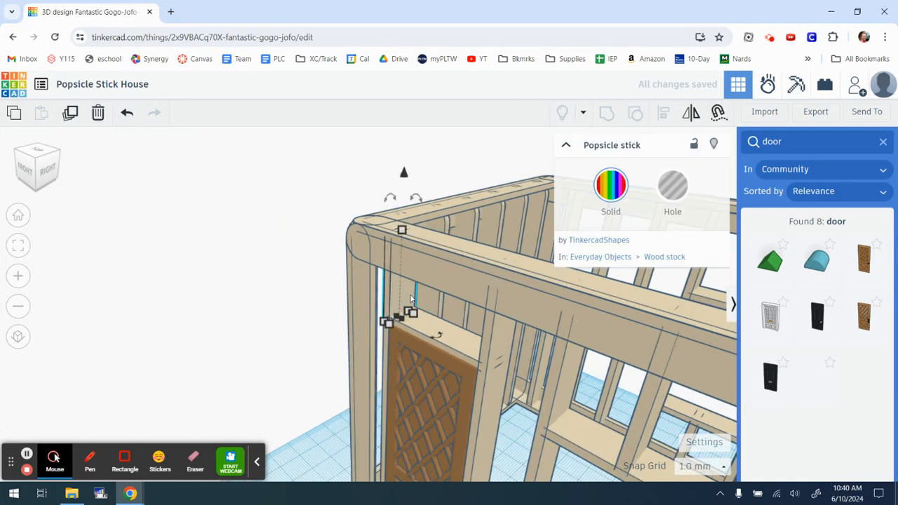
pyautogui.moveTo(344, 280); pyautogui.dragTo(460, 283, button='right')
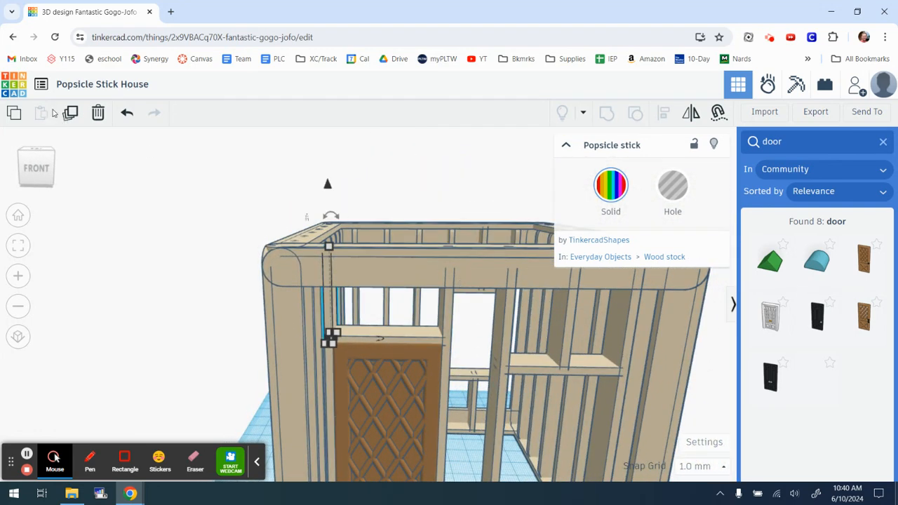
pyautogui.click(69, 117)
pyautogui.press('Right')
pyautogui.press('Right')
pyautogui.press('Right')
pyautogui.press('Right')
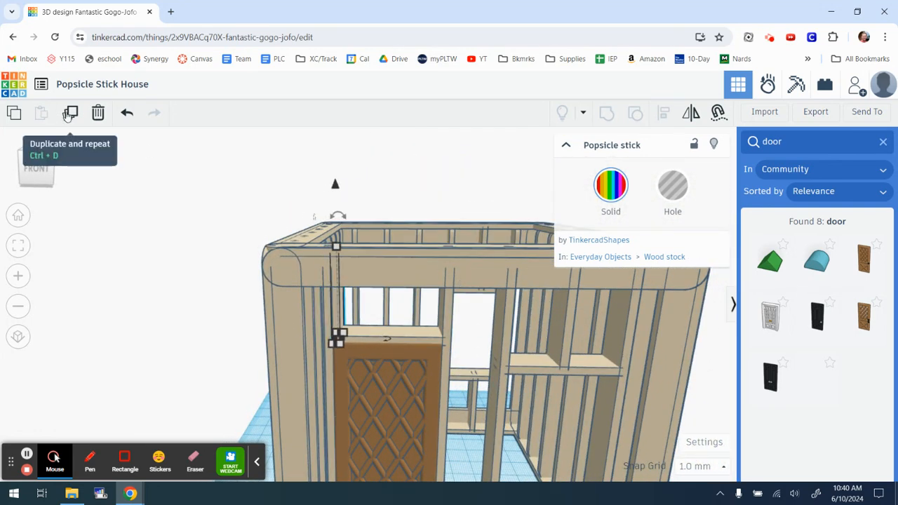
pyautogui.press('Right')
pyautogui.press('Right')
pyautogui.press('Right')
pyautogui.press('Right')
pyautogui.press('Right')
pyautogui.press('Right')
pyautogui.press('Left')
pyautogui.press('Left')
pyautogui.press('Left')
pyautogui.press('Left')
pyautogui.press('Left')
pyautogui.press('Left')
pyautogui.press('Left')
pyautogui.press('Left')
pyautogui.press('Left')
pyautogui.press('Left')
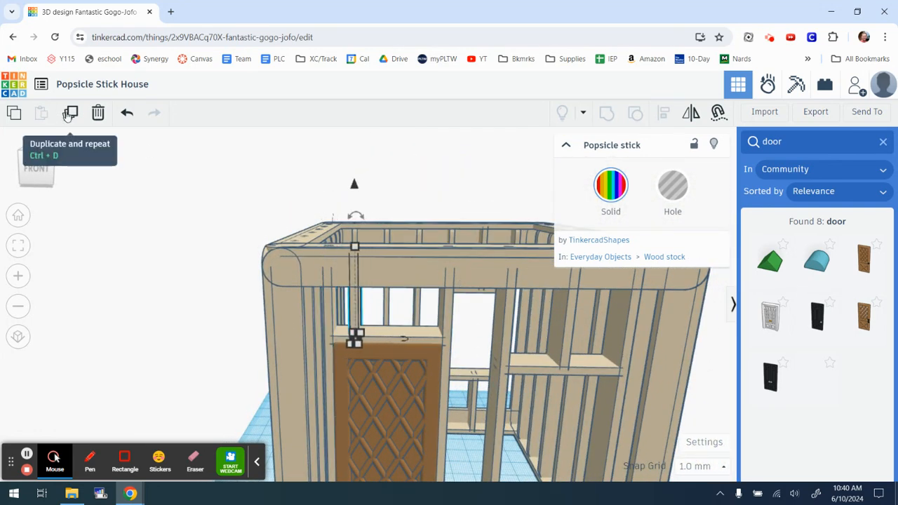
pyautogui.press('Left')
pyautogui.press('Left')
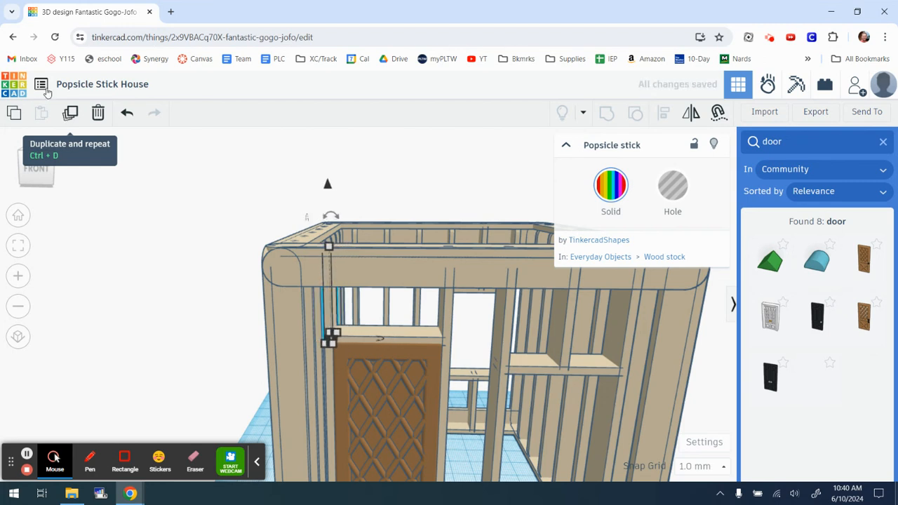
# - Slide the copied short stick along the header to the middle above the door and deselect it
pyautogui.scroll(3, 482, 344)
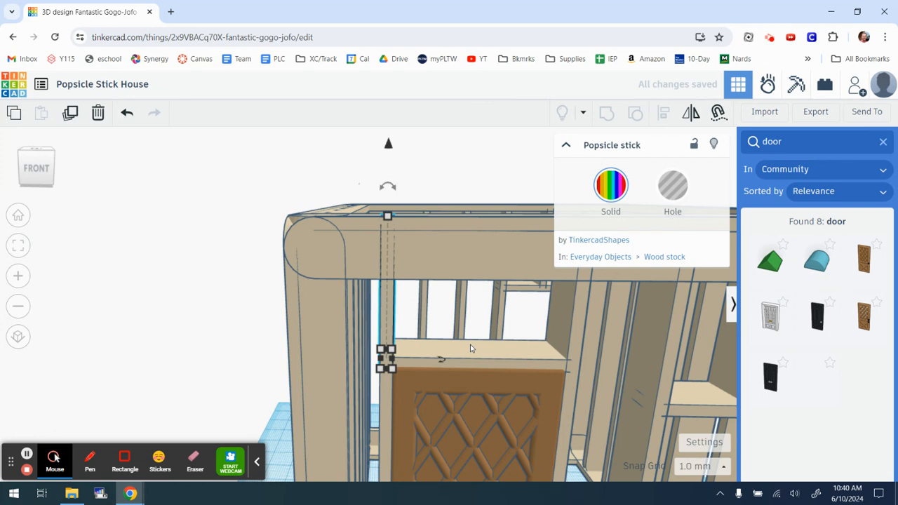
pyautogui.press('Right')
pyautogui.press('Right')
pyautogui.press('Right')
pyautogui.press('Right')
pyautogui.press('Right')
pyautogui.press('Right')
pyautogui.press('Right')
pyautogui.press('Right')
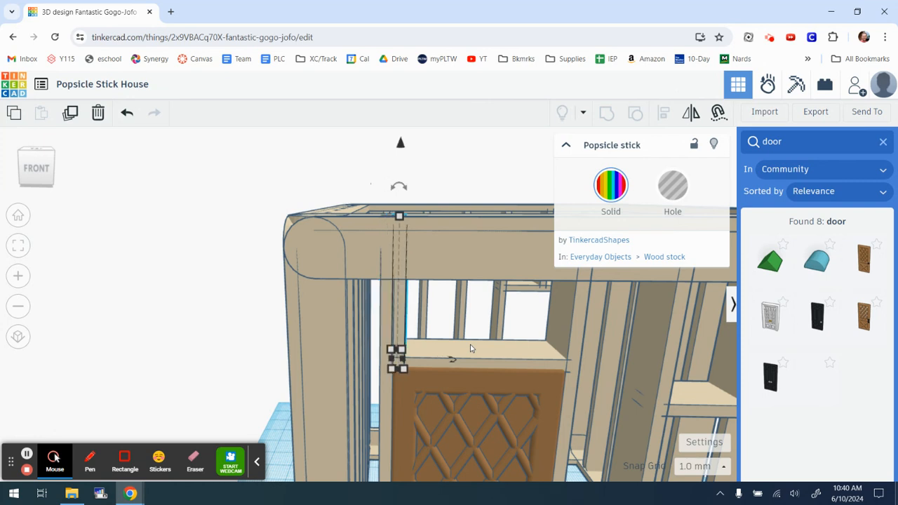
pyautogui.press('Right')
pyautogui.press('Right')
pyautogui.press('Right')
pyautogui.press('Right')
pyautogui.press('Right')
pyautogui.press('Right')
pyautogui.press('Right')
pyautogui.press('Right')
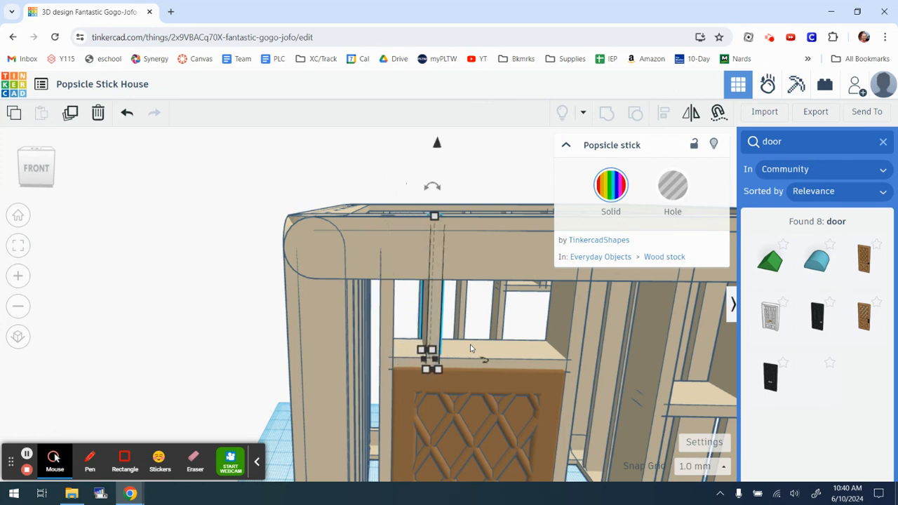
pyautogui.press('Right')
pyautogui.press('Right')
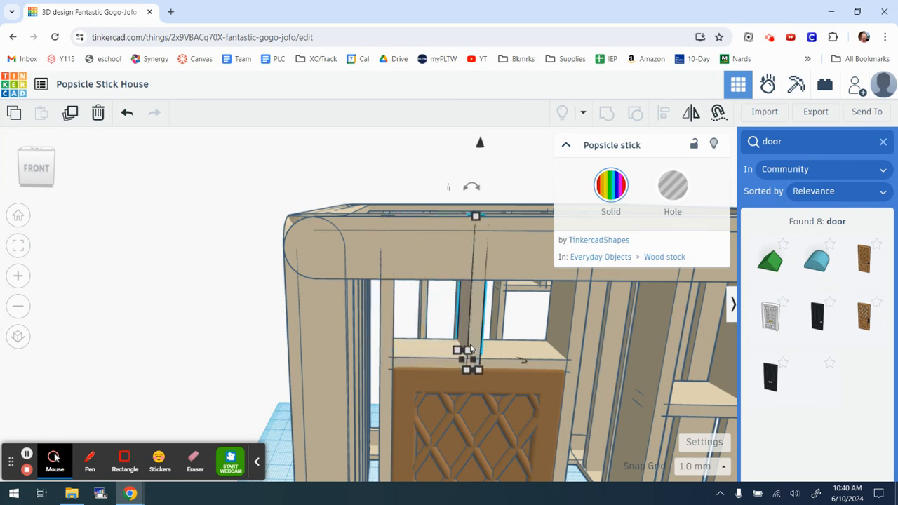
pyautogui.scroll(-5, 217, 284)
pyautogui.click(217, 282)
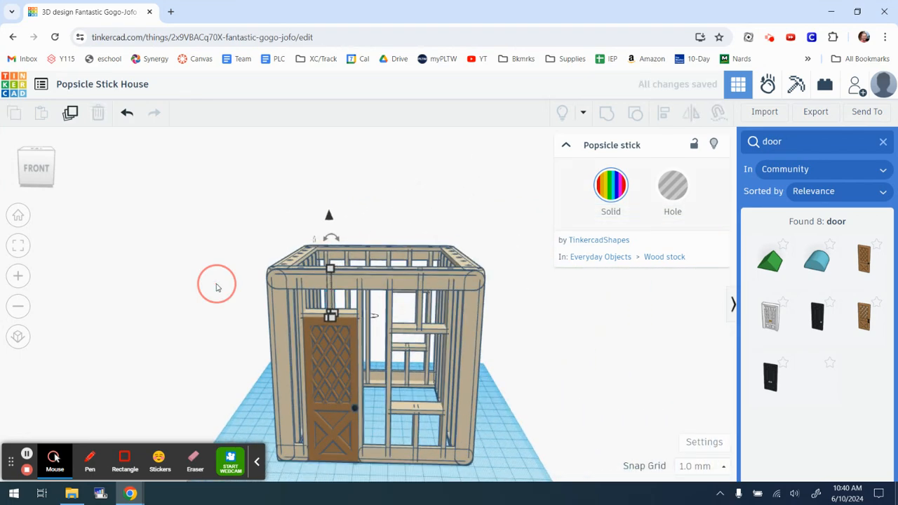
# - Duplicate the front wall's top rail and rotate the copy about 45° into a roof slope
pyautogui.moveTo(529, 423)
pyautogui.mouseDown(button='right')
pyautogui.moveTo(477, 428)
pyautogui.moveTo(495, 452)
pyautogui.moveTo(625, 451)
pyautogui.moveTo(665, 425)
pyautogui.moveTo(685, 425)
pyautogui.moveTo(567, 445)
pyautogui.moveTo(540, 439)
pyautogui.moveTo(565, 434)
pyautogui.mouseUp(button='right')
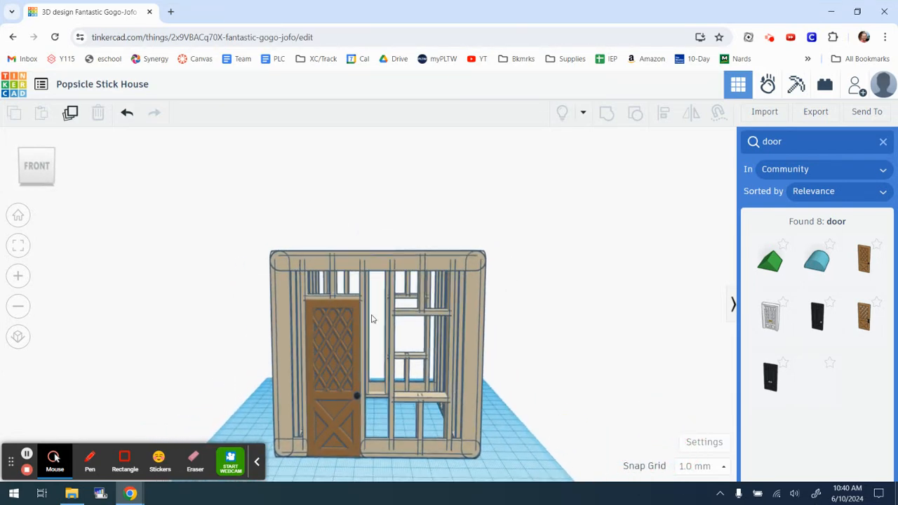
pyautogui.scroll(3, 373, 318)
pyautogui.scroll(-4, 374, 317)
pyautogui.moveTo(415, 357)
pyautogui.mouseDown(button='right')
pyautogui.moveTo(397, 373)
pyautogui.moveTo(401, 380)
pyautogui.moveTo(414, 366)
pyautogui.mouseUp(button='right')
pyautogui.scroll(1, 334, 342)
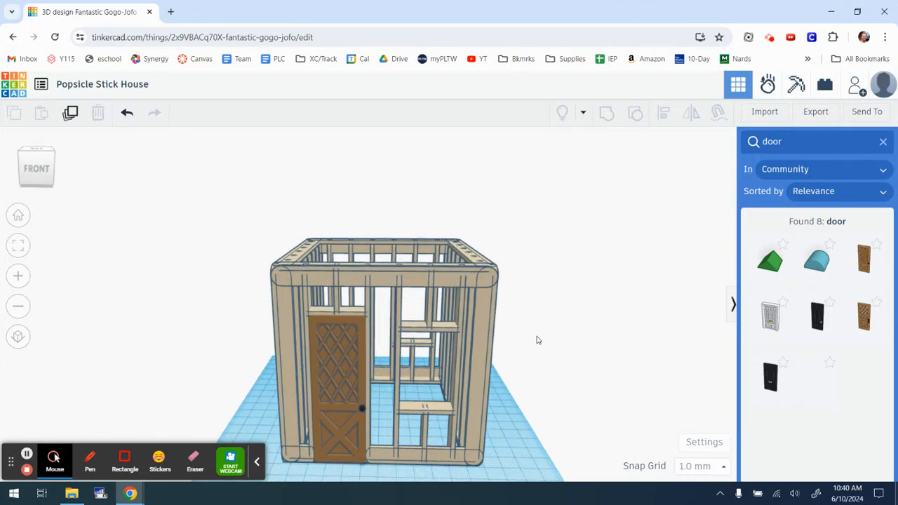
pyautogui.click(384, 283)
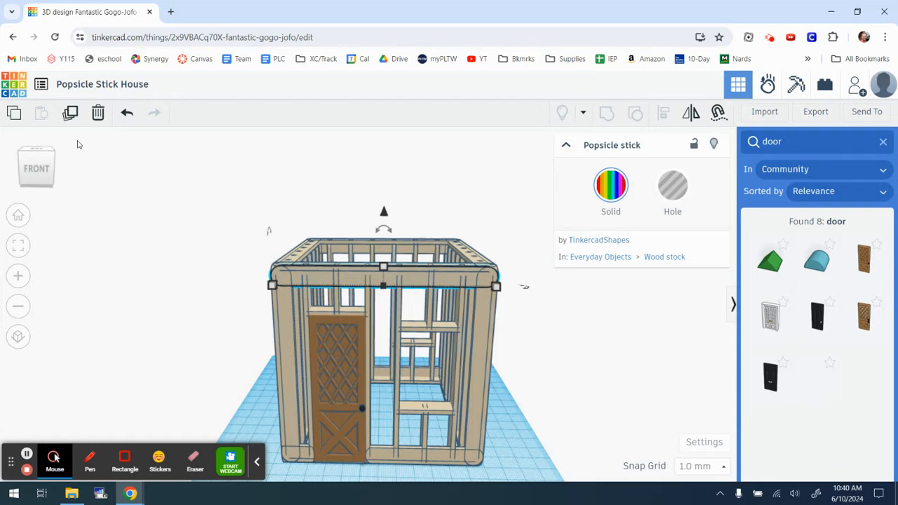
pyautogui.click(70, 115)
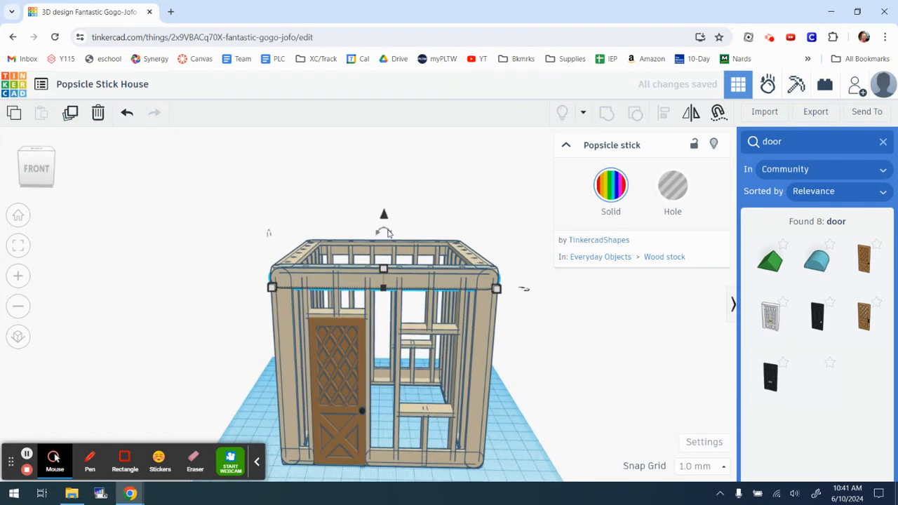
pyautogui.moveTo(388, 233); pyautogui.dragTo(337, 219)
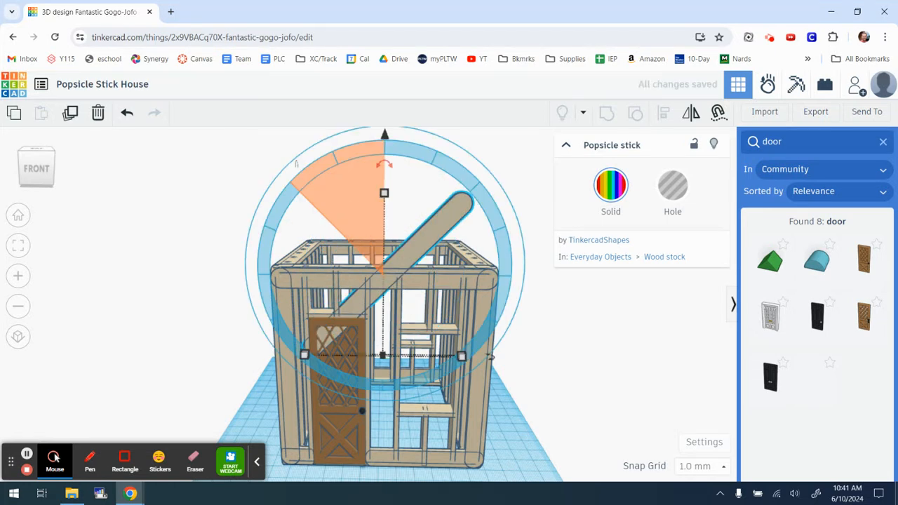
# - Slide the sloping stick sideways until it crosses the frame's door-side top corner, with its lower end overhanging the wall
pyautogui.press('Left')
pyautogui.press('Left')
pyautogui.press('Left')
pyautogui.press('Left')
pyautogui.press('Left')
pyautogui.press('Left')
pyautogui.press('Left')
pyautogui.press('Left')
pyautogui.press('Left')
pyautogui.press('Left')
pyautogui.press('Left')
pyautogui.press('Left')
pyautogui.press('Left')
pyautogui.press('Left')
pyautogui.press('Left')
pyautogui.press('Left')
pyautogui.press('Left')
pyautogui.press('Left')
pyautogui.press('Left')
pyautogui.press('Left')
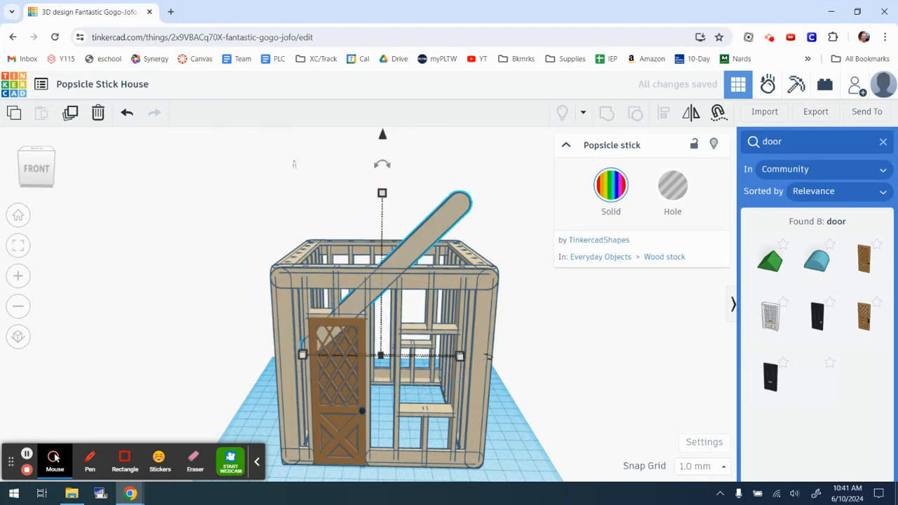
pyautogui.press('Left')
pyautogui.press('Left')
pyautogui.press('Left')
pyautogui.press('Left')
pyautogui.press('Left')
pyautogui.press('Left')
pyautogui.press('Left')
pyautogui.press('Left')
pyautogui.press('Left')
pyautogui.press('Left')
pyautogui.press('Left')
pyautogui.press('Left')
pyautogui.press('Left')
pyautogui.press('Left')
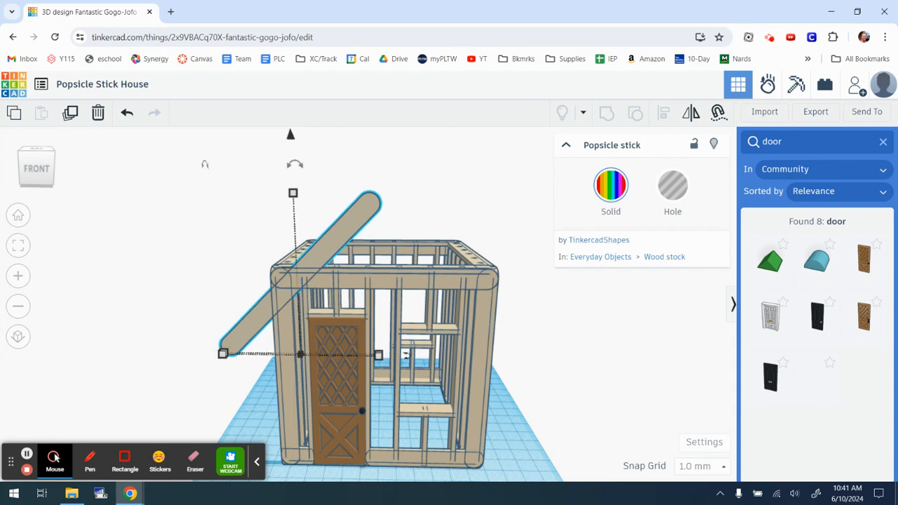
pyautogui.press('Right')
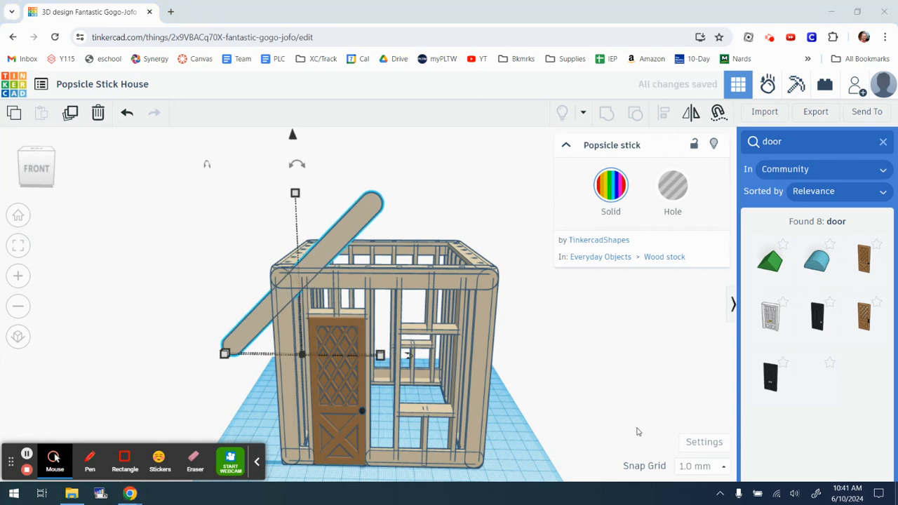
pyautogui.moveTo(534, 391)
pyautogui.mouseDown(button='right')
pyautogui.moveTo(535, 367)
pyautogui.moveTo(533, 377)
pyautogui.mouseUp(button='right')
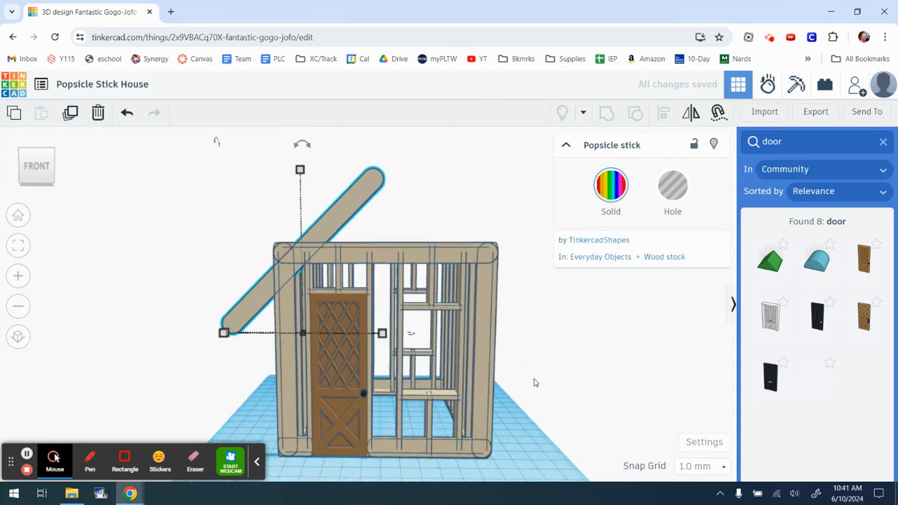
pyautogui.press('Right')
pyautogui.press('Right')
pyautogui.press('Right')
pyautogui.press('Right')
pyautogui.press('Right')
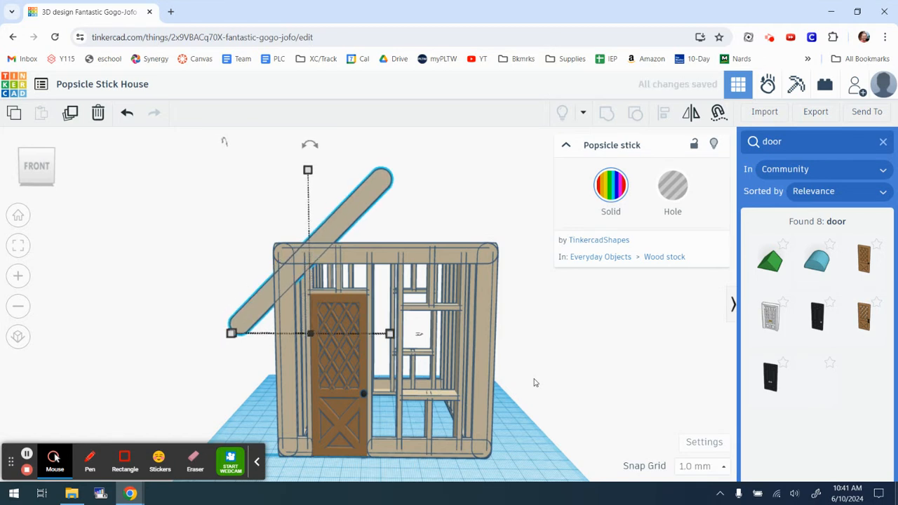
# - Raise the sloping stick and nudge it toward the house's centre until its underside rests on the door-side top corner
pyautogui.hotkey('ctrl', 'Up')
pyautogui.hotkey('ctrl', 'Up')
pyautogui.hotkey('ctrl', 'Up')
pyautogui.hotkey('ctrl', 'Up')
pyautogui.hotkey('ctrl', 'Up')
pyautogui.hotkey('ctrl', 'Up')
pyautogui.hotkey('ctrl', 'Up')
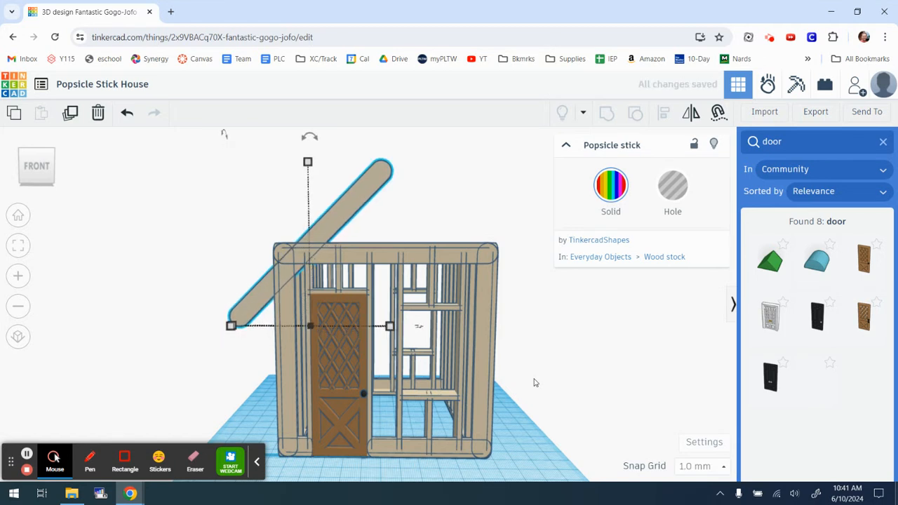
pyautogui.scroll(5, 278, 254)
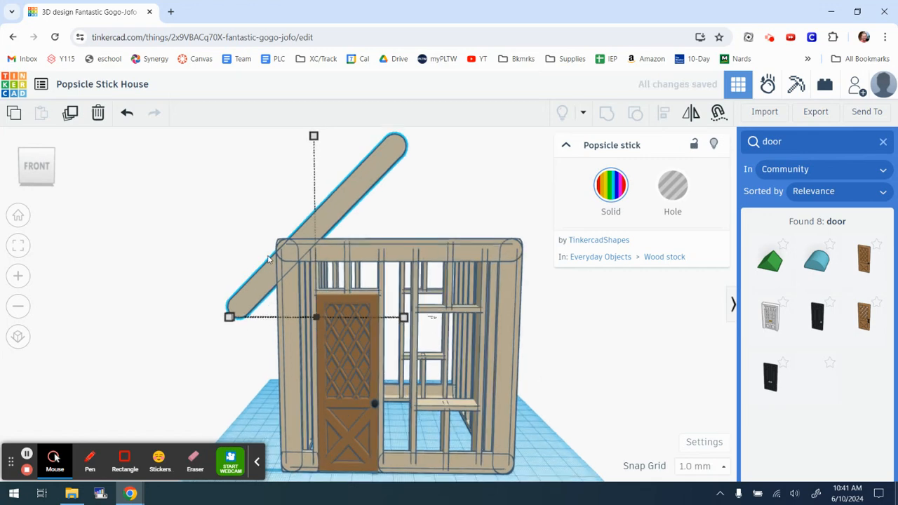
pyautogui.moveTo(327, 277); pyautogui.dragTo(312, 307, button='right')
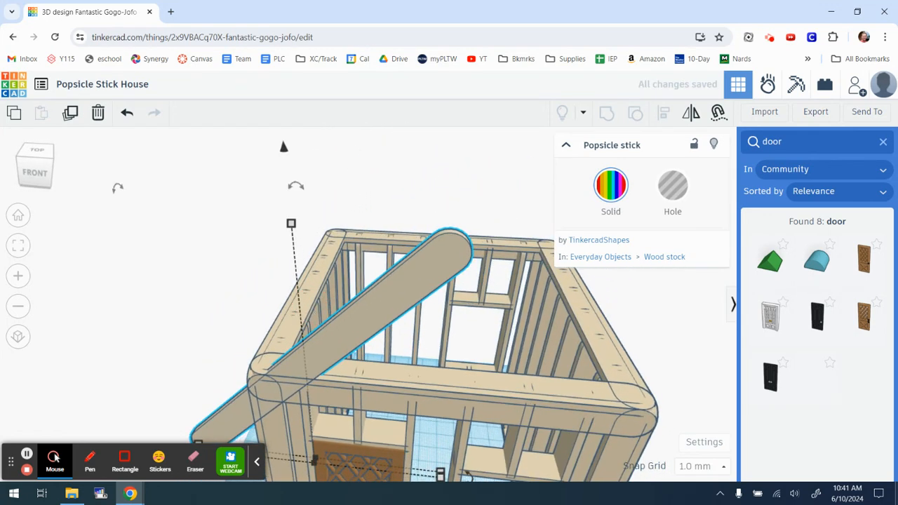
pyautogui.press('Right')
pyautogui.press('Right')
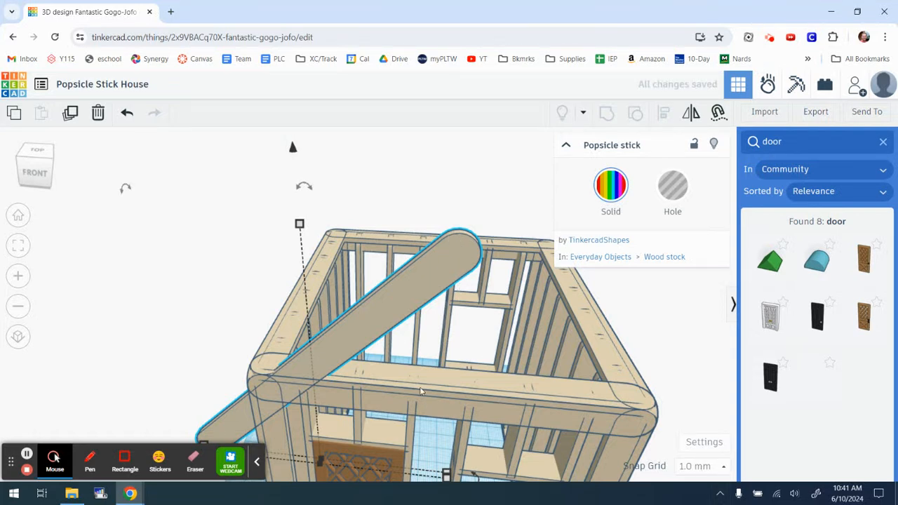
pyautogui.hotkey('ctrl', 'Up')
pyautogui.hotkey('ctrl', 'Up')
pyautogui.hotkey('ctrl', 'Up')
pyautogui.hotkey('ctrl', 'Up')
pyautogui.hotkey('ctrl', 'Up')
pyautogui.hotkey('ctrl', 'Up')
pyautogui.hotkey('ctrl', 'Up')
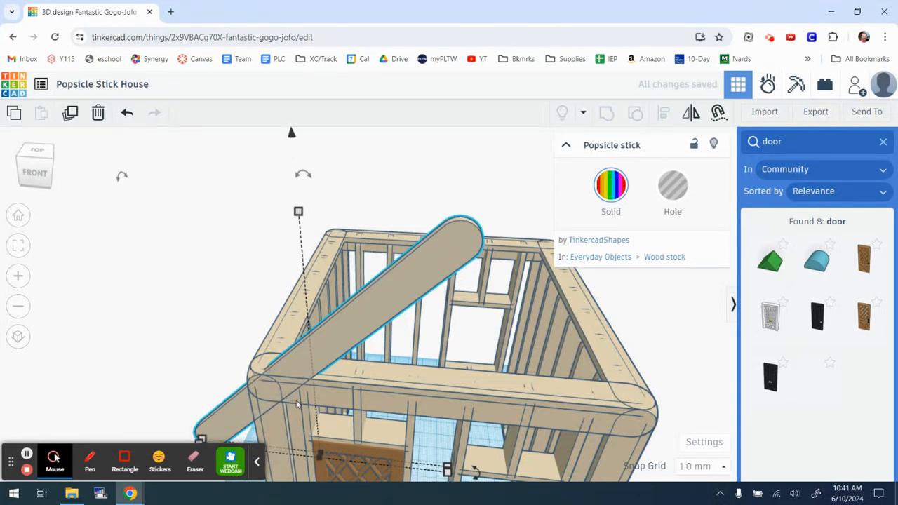
pyautogui.hotkey('ctrl', 'Up')
pyautogui.hotkey('ctrl', 'Up')
pyautogui.hotkey('ctrl', 'Up')
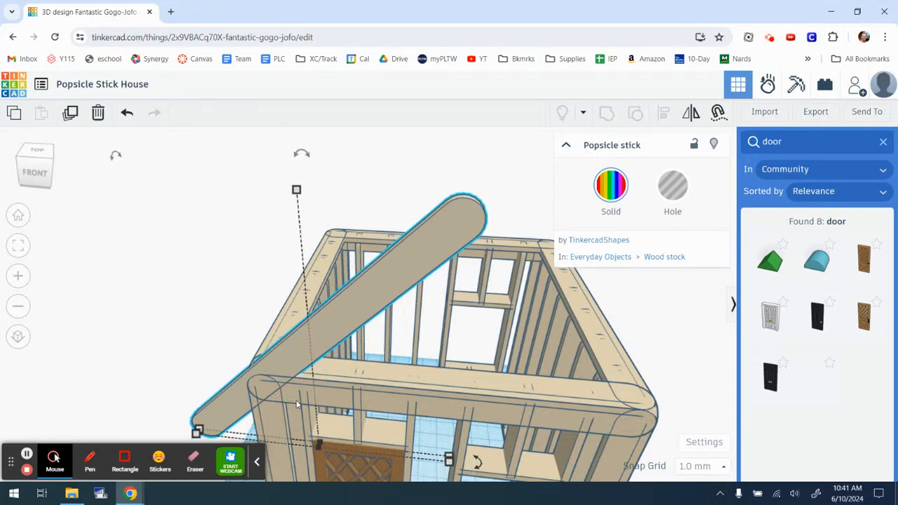
pyautogui.moveTo(165, 415); pyautogui.dragTo(257, 310, button='right')
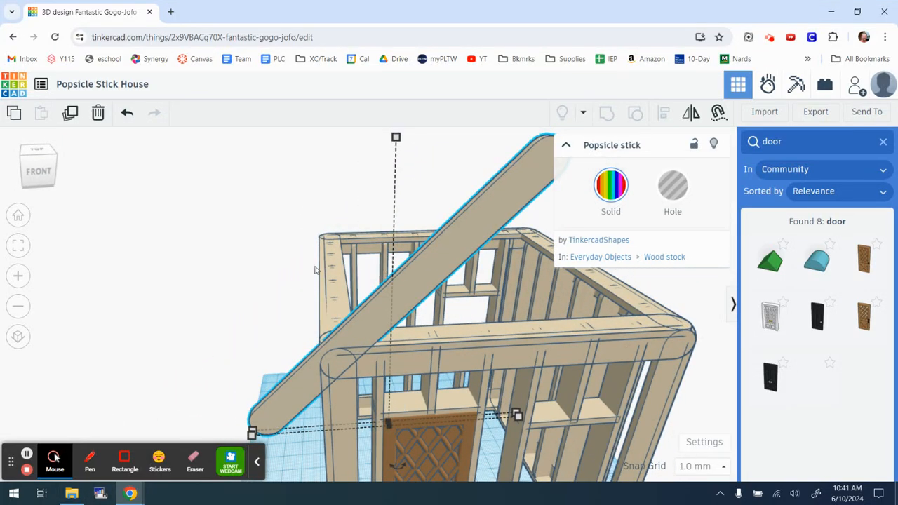
pyautogui.scroll(-5, 406, 352)
pyautogui.moveTo(452, 353); pyautogui.dragTo(438, 280, button='right')
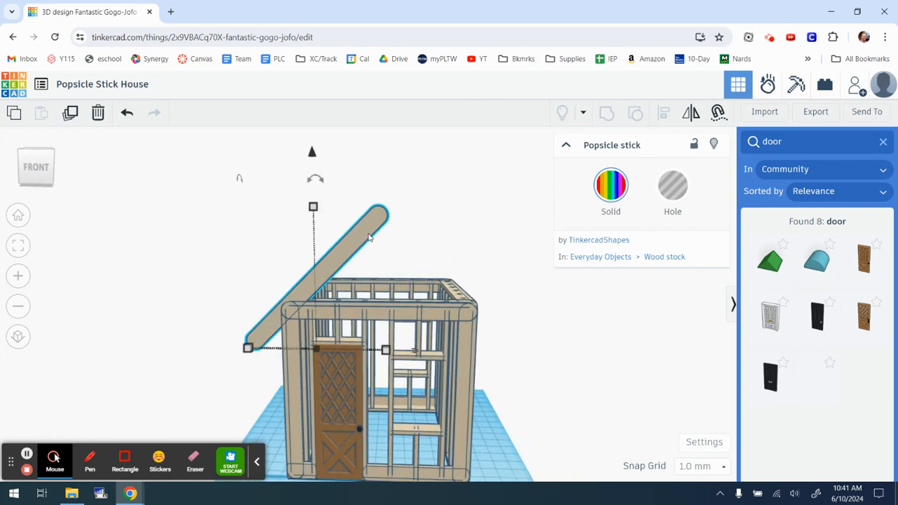
pyautogui.click(70, 114)
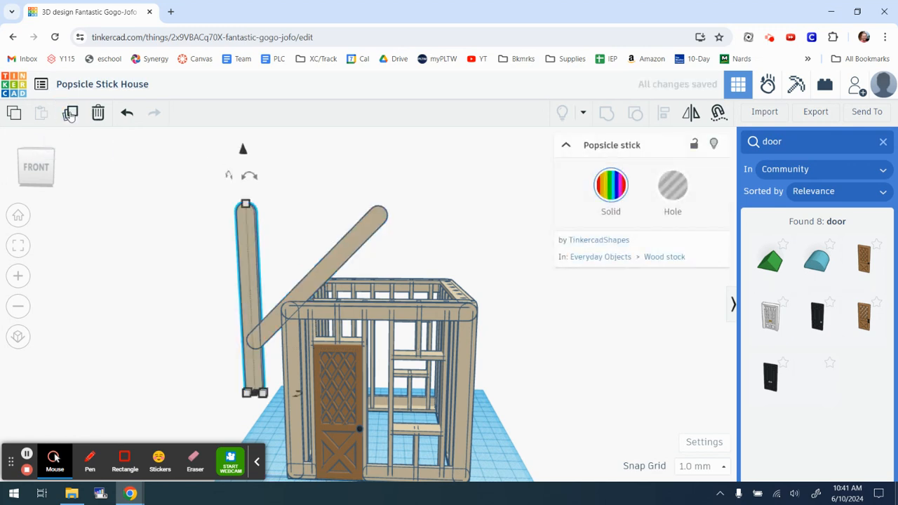
pyautogui.click(127, 113)
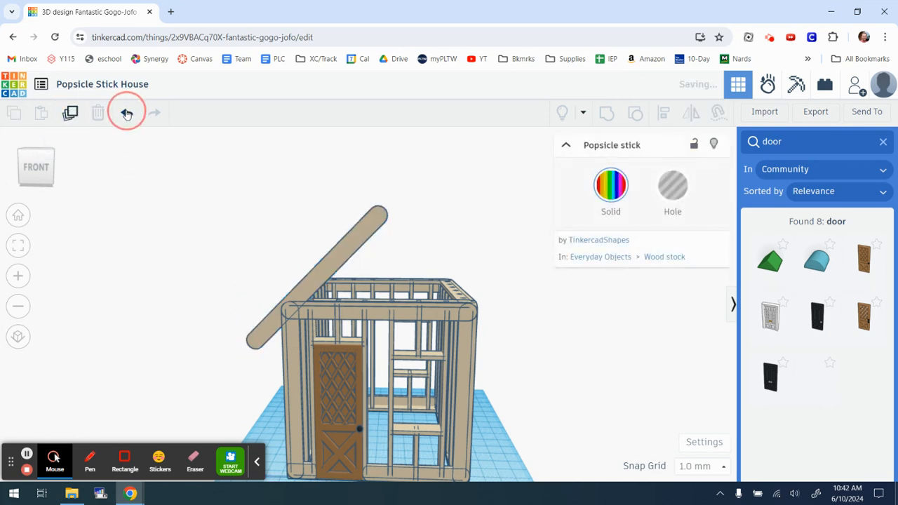
# - Duplicate the sloping roof stick and mirror the copy across the house's width so it slopes the opposite way
pyautogui.click(353, 243)
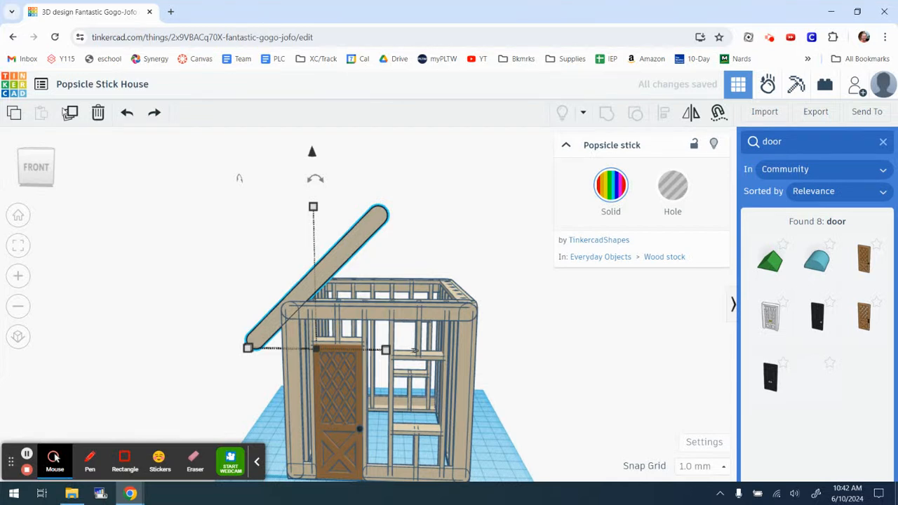
pyautogui.click(70, 115)
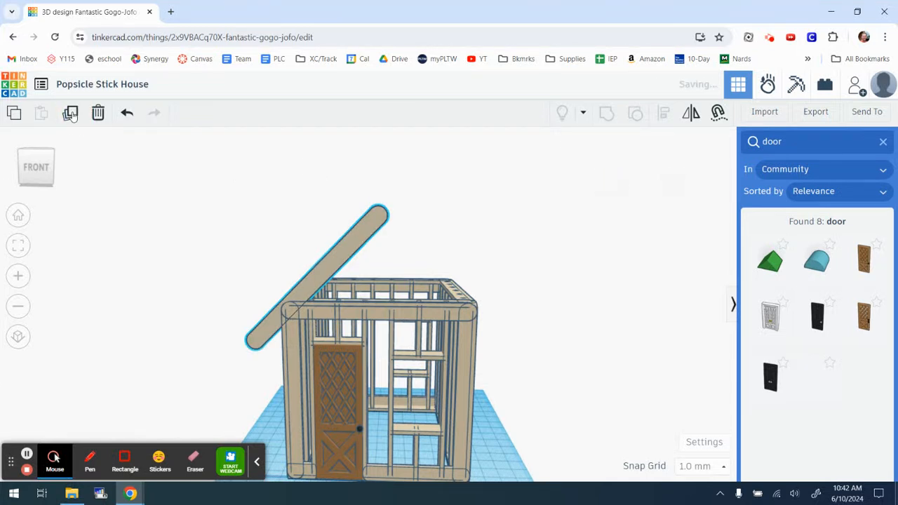
pyautogui.click(692, 115)
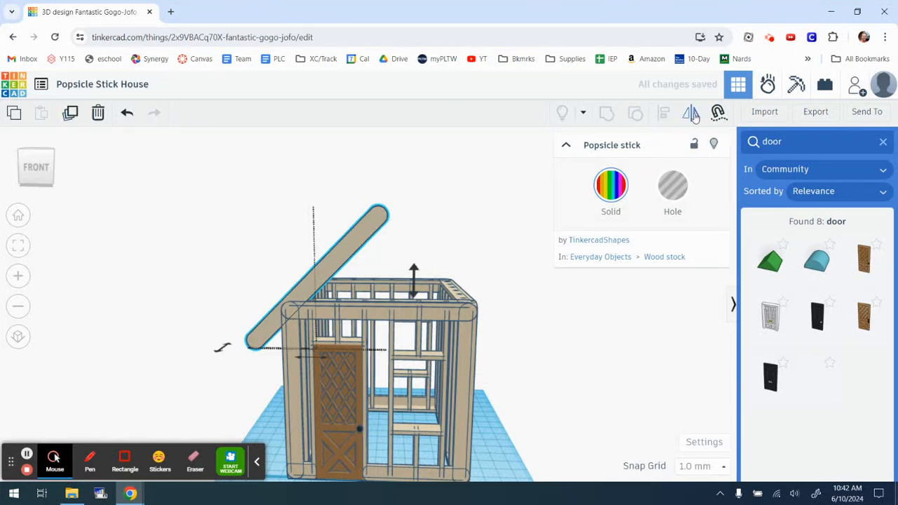
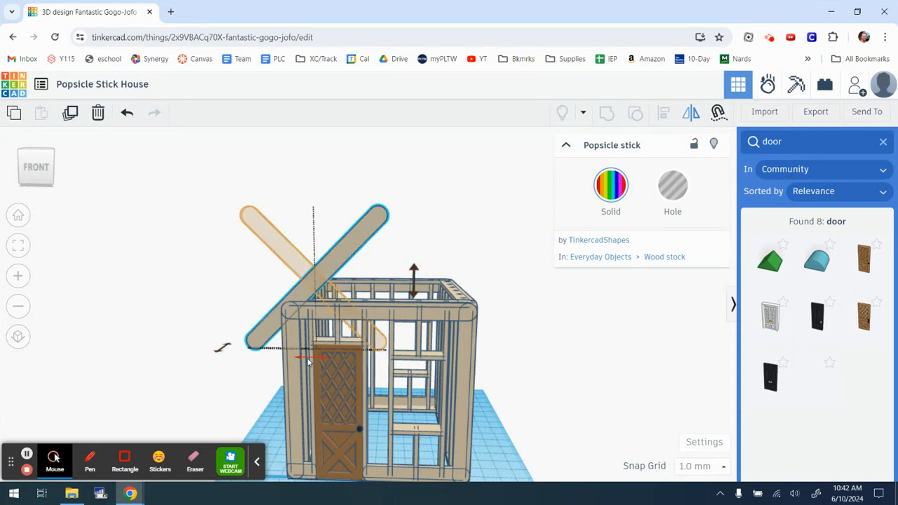
pyautogui.scroll(2, 303, 361)
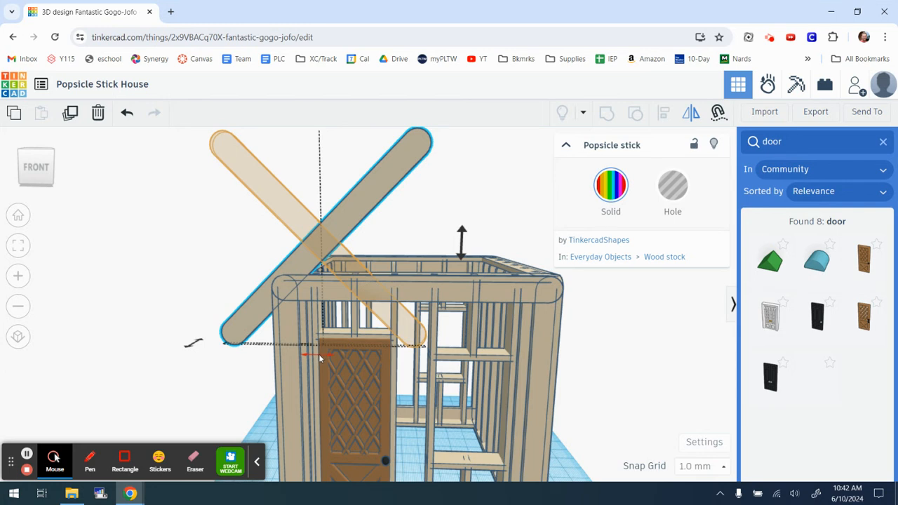
pyautogui.click(316, 358)
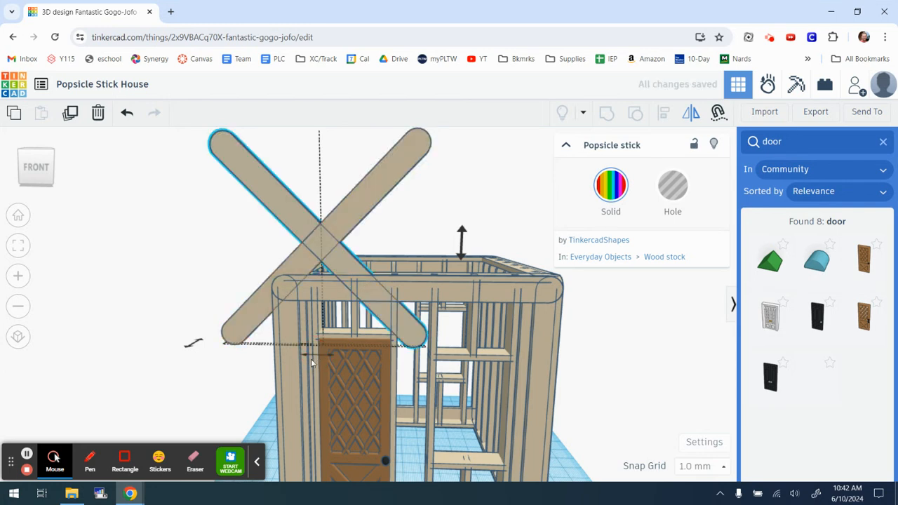
# - Slide the mirrored stick across the house until both upper ends overlap at a central peak, and deselect it
pyautogui.press('Right')
pyautogui.press('Right')
pyautogui.press('Right')
pyautogui.press('Right')
pyautogui.press('Right')
pyautogui.press('Right')
pyautogui.press('Right')
pyautogui.press('Right')
pyautogui.press('Right')
pyautogui.press('Right')
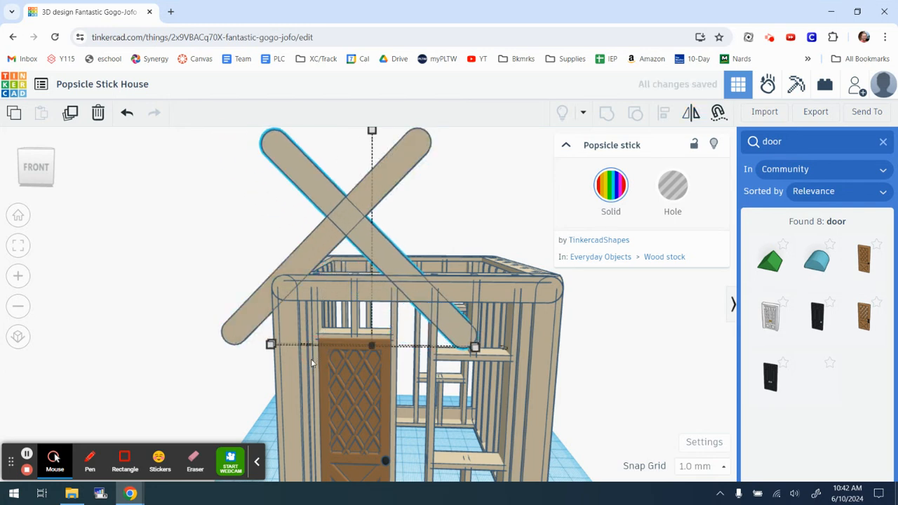
pyautogui.press('Right')
pyautogui.press('Right')
pyautogui.press('Right')
pyautogui.press('Right')
pyautogui.press('Right')
pyautogui.press('Right')
pyautogui.press('Right')
pyautogui.press('Right')
pyautogui.press('Right')
pyautogui.press('Right')
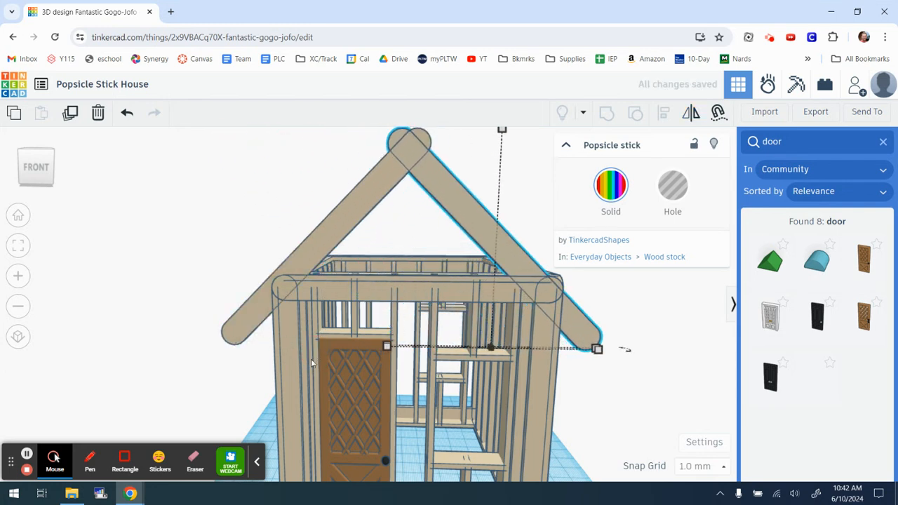
pyautogui.press('Right')
pyautogui.moveTo(638, 420); pyautogui.dragTo(542, 299, button='right')
pyautogui.press('Right')
pyautogui.press('Right')
pyautogui.press('Right')
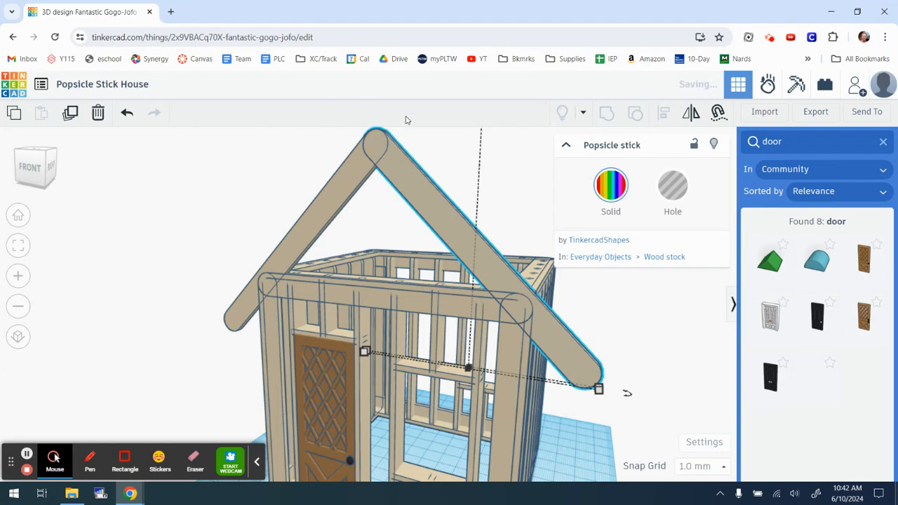
pyautogui.moveTo(582, 299); pyautogui.dragTo(713, 315, button='right')
pyautogui.scroll(10, 711, 309)
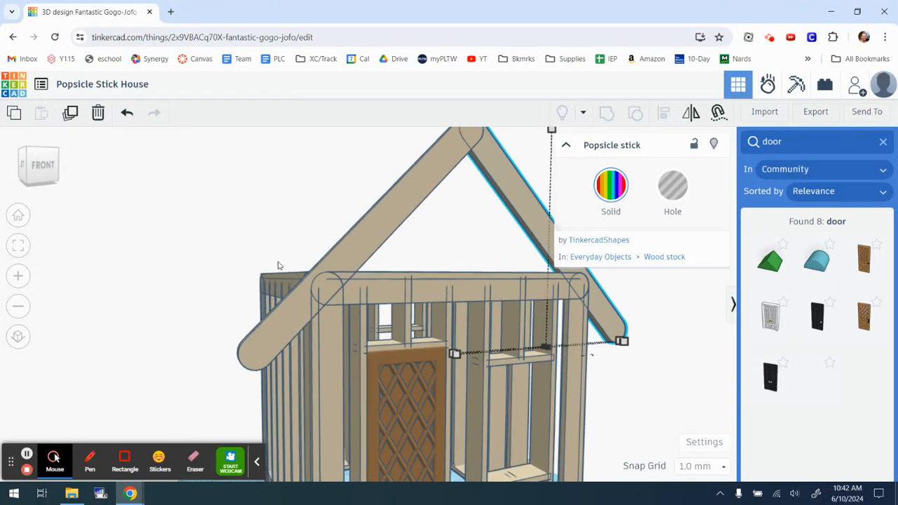
pyautogui.scroll(2, 335, 316)
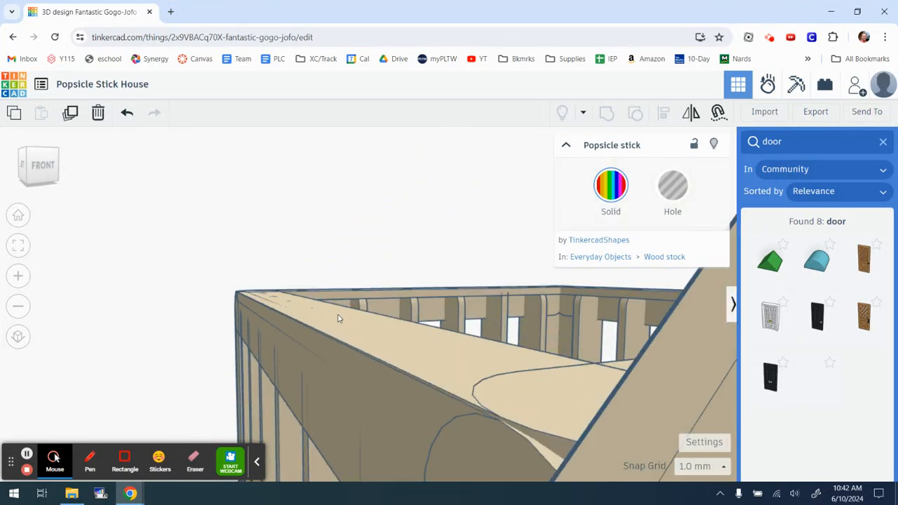
pyautogui.scroll(-10, 337, 316)
pyautogui.moveTo(506, 339); pyautogui.dragTo(441, 325, button='right')
pyautogui.click(531, 306)
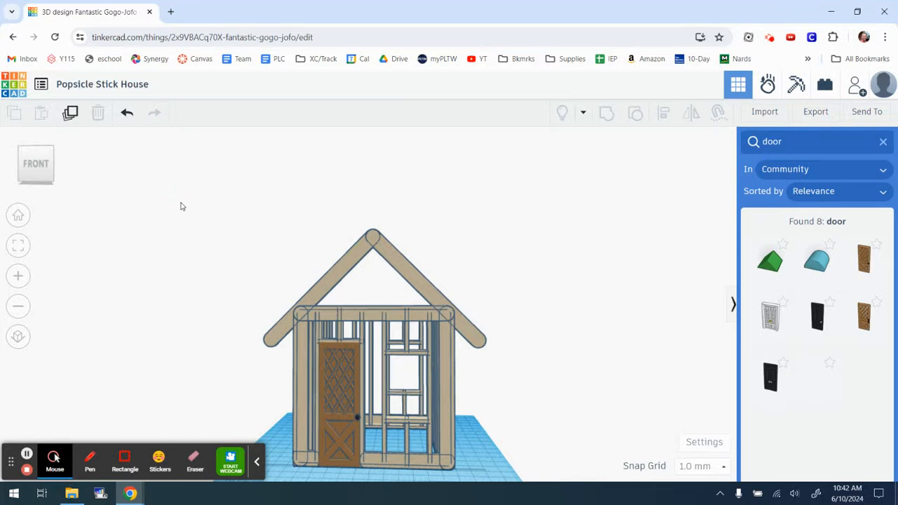
# - Select both sloping front roof sticks and duplicate them as a pair
pyautogui.moveTo(277, 202); pyautogui.dragTo(455, 280)
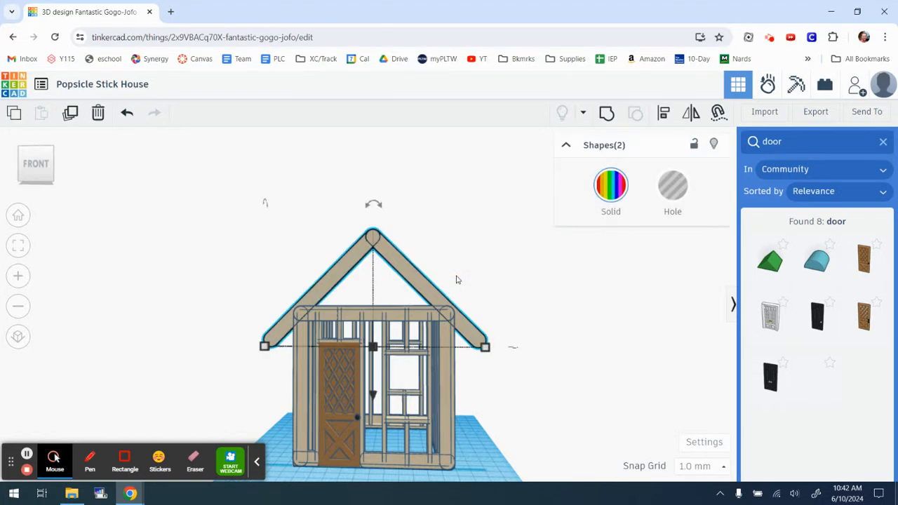
pyautogui.click(577, 279)
pyautogui.click(331, 272)
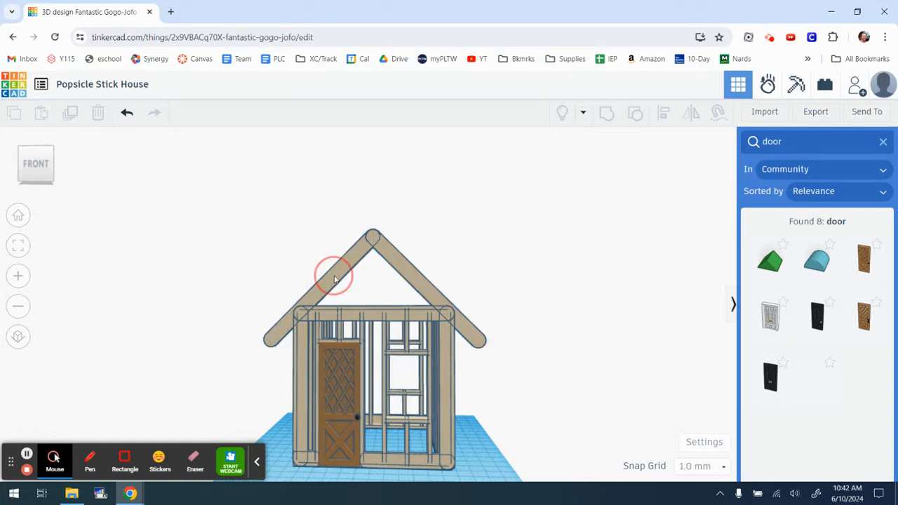
pyautogui.keyDown('shift'); pyautogui.click(419, 281); pyautogui.keyUp('shift')
pyautogui.moveTo(493, 300); pyautogui.dragTo(303, 320, button='right')
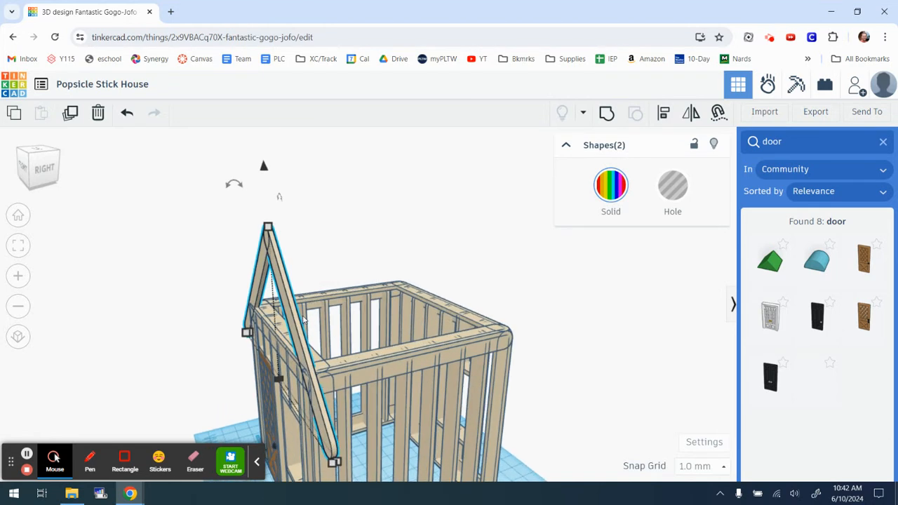
pyautogui.click(71, 114)
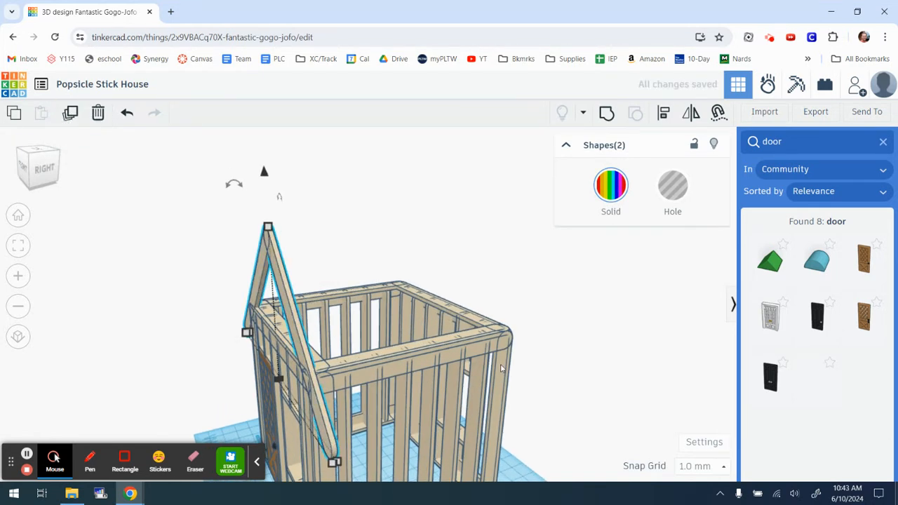
# - Slide the duplicated roof pair along the side walls toward the back, leaving a gap behind the front pair
pyautogui.press('Right')
pyautogui.press('Right')
pyautogui.press('Right')
pyautogui.press('Right')
pyautogui.press('Right')
pyautogui.press('Right')
pyautogui.press('Right')
pyautogui.press('Right')
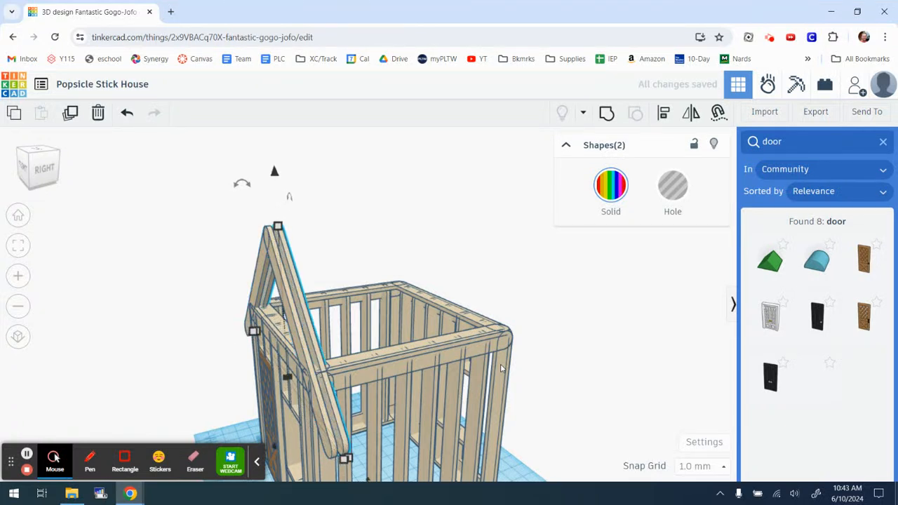
pyautogui.press('Right')
pyautogui.press('Right')
pyautogui.press('Right')
pyautogui.press('Right')
pyautogui.press('Right')
pyautogui.press('Right')
pyautogui.press('Right')
pyautogui.press('Right')
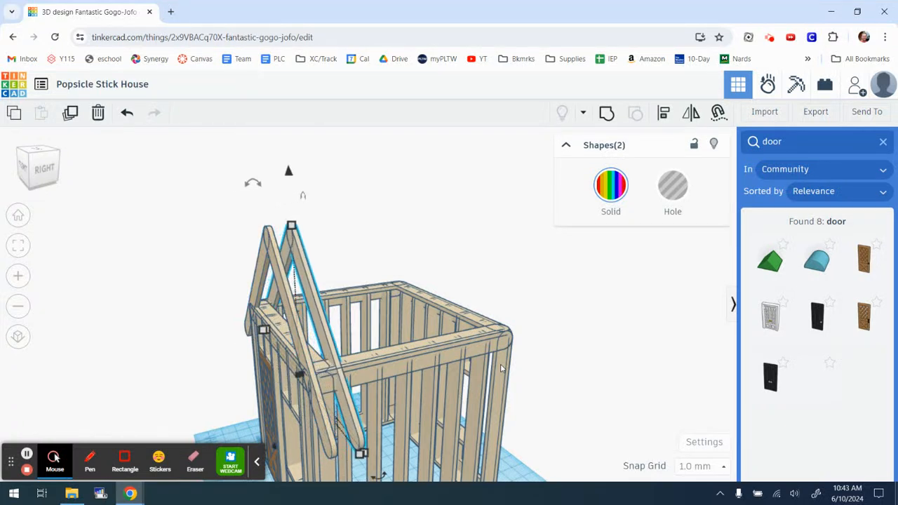
pyautogui.press('Right')
pyautogui.press('Right')
pyautogui.press('Right')
pyautogui.press('Right')
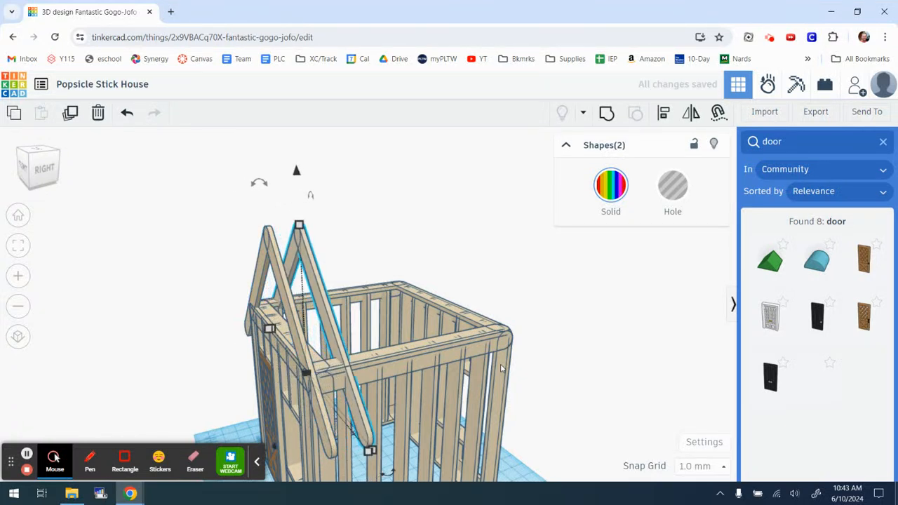
# - Repeat the spaced duplication of the roof pair until the row of rafters reaches the back wall
pyautogui.click(70, 113)
pyautogui.click(70, 112)
pyautogui.click(70, 112)
pyautogui.click(69, 112)
pyautogui.click(69, 112)
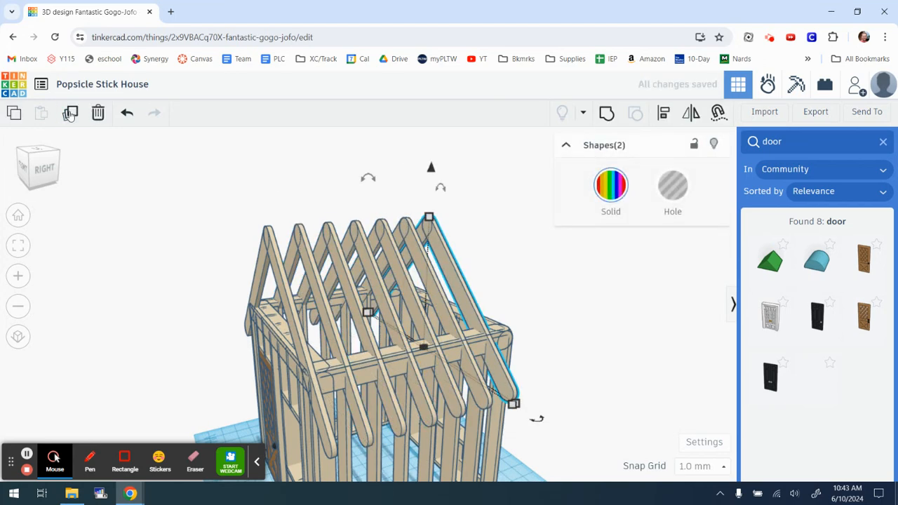
# - Examine the row of roof pairs from the front, side and above, including their spacing and the back overhang
pyautogui.moveTo(587, 302); pyautogui.dragTo(431, 284, button='right')
pyautogui.scroll(5, 340, 293)
pyautogui.scroll(-5, 339, 293)
pyautogui.moveTo(447, 350); pyautogui.dragTo(716, 330, button='right')
pyautogui.scroll(2, 171, 310)
pyautogui.scroll(-2, 171, 310)
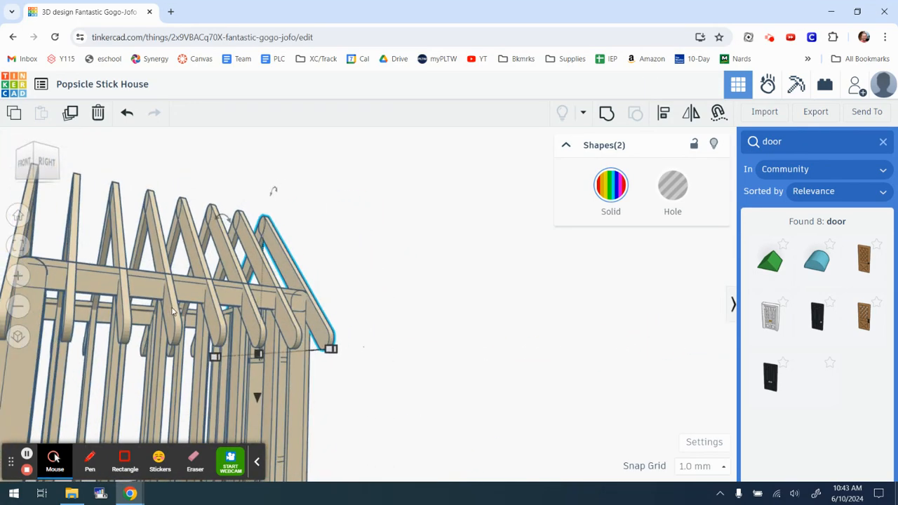
pyautogui.scroll(-4, 171, 310)
pyautogui.moveTo(183, 278); pyautogui.dragTo(371, 383, button='right')
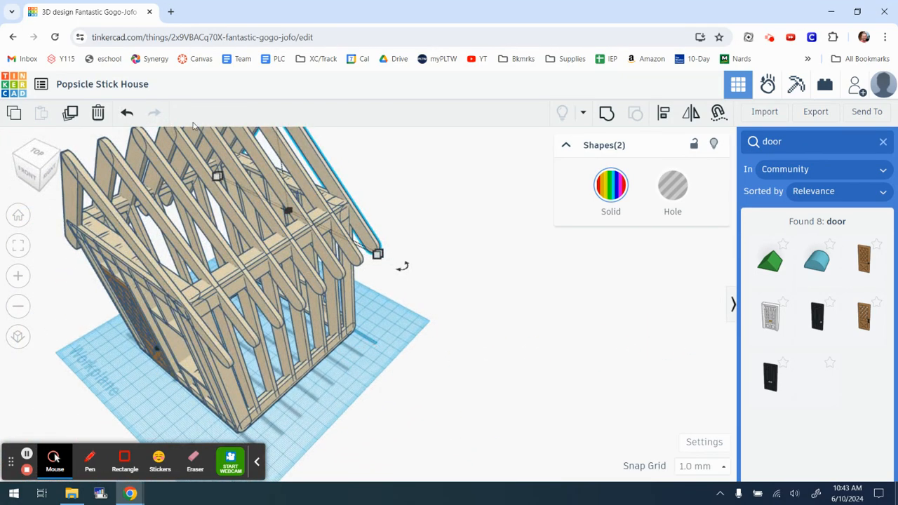
pyautogui.scroll(-4, 397, 214)
pyautogui.moveTo(503, 234); pyautogui.dragTo(405, 223, button='right')
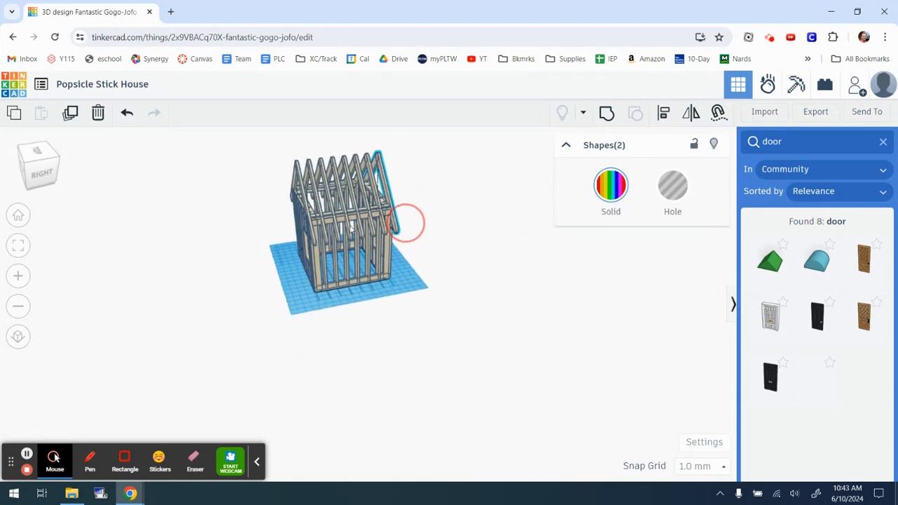
pyautogui.click(351, 229)
pyautogui.scroll(4, 346, 223)
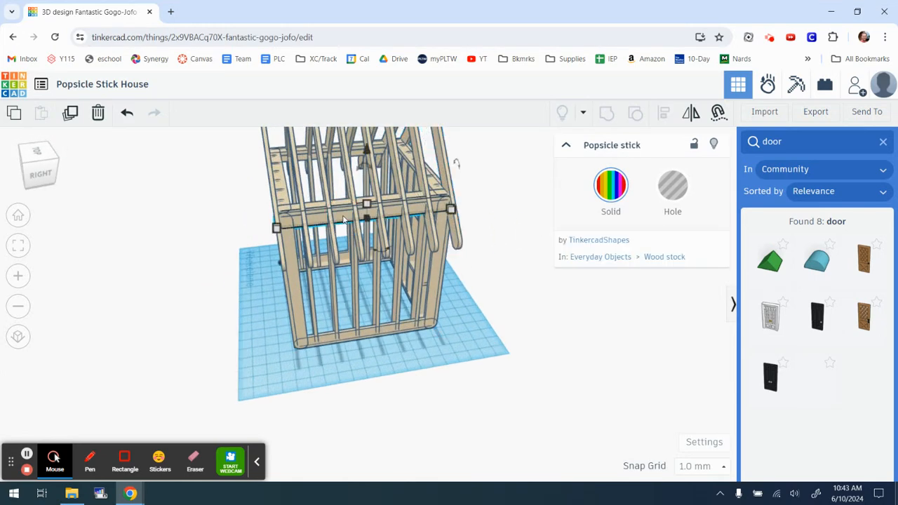
pyautogui.scroll(-3, 518, 272)
pyautogui.press('Up')
pyautogui.press('Up')
pyautogui.press('Up')
pyautogui.press('Up')
pyautogui.press('Up')
pyautogui.press('Up')
pyautogui.press('Up')
pyautogui.press('Up')
pyautogui.press('Up')
pyautogui.press('Up')
pyautogui.press('Up')
pyautogui.press('Up')
pyautogui.press('Up')
pyautogui.press('Up')
pyautogui.press('Up')
pyautogui.press('Up')
pyautogui.press('Up')
pyautogui.press('Up')
pyautogui.press('Up')
pyautogui.press('Up')
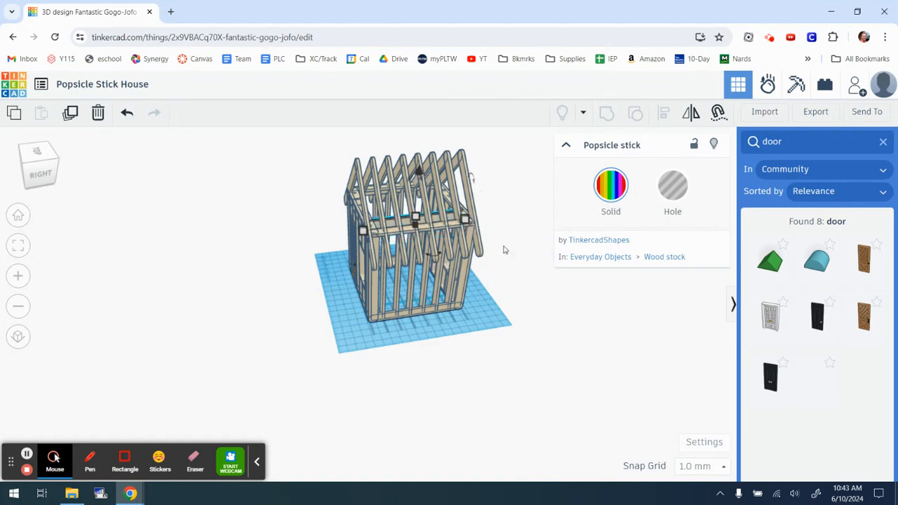
pyautogui.click(127, 113)
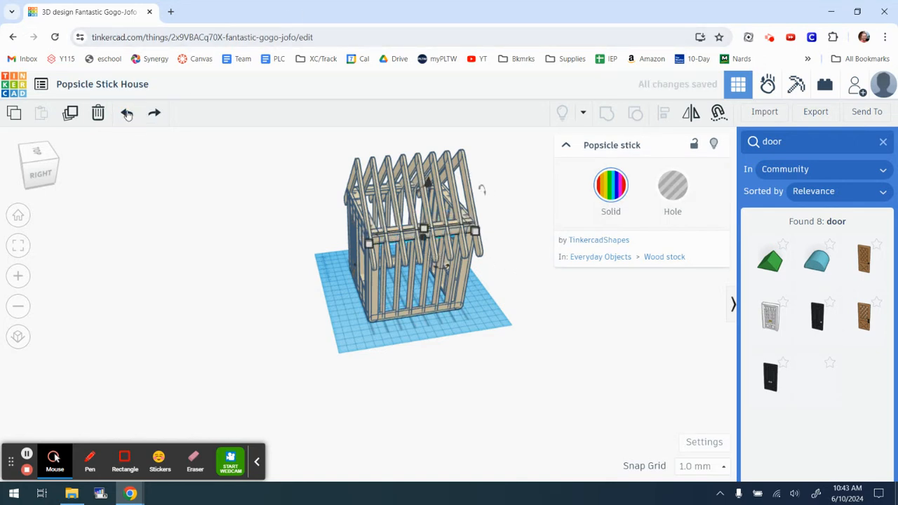
# - Duplicate the top rail of the side wall beside the window and move the copy inward toward the middle of the house
pyautogui.click(70, 112)
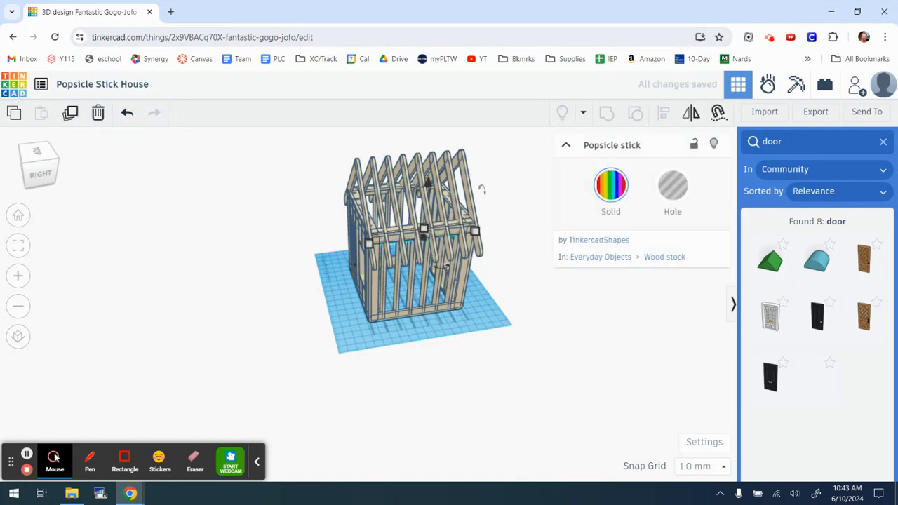
pyautogui.press('Up')
pyautogui.press('Up')
pyautogui.press('Up')
pyautogui.press('Up')
pyautogui.press('Up')
pyautogui.press('Up')
pyautogui.press('Up')
pyautogui.press('Up')
pyautogui.press('Up')
# - Nudge the copied rail sideways until it lines up with the house's centreline beneath the roof peak
pyautogui.moveTo(292, 237); pyautogui.dragTo(502, 232, button='right')
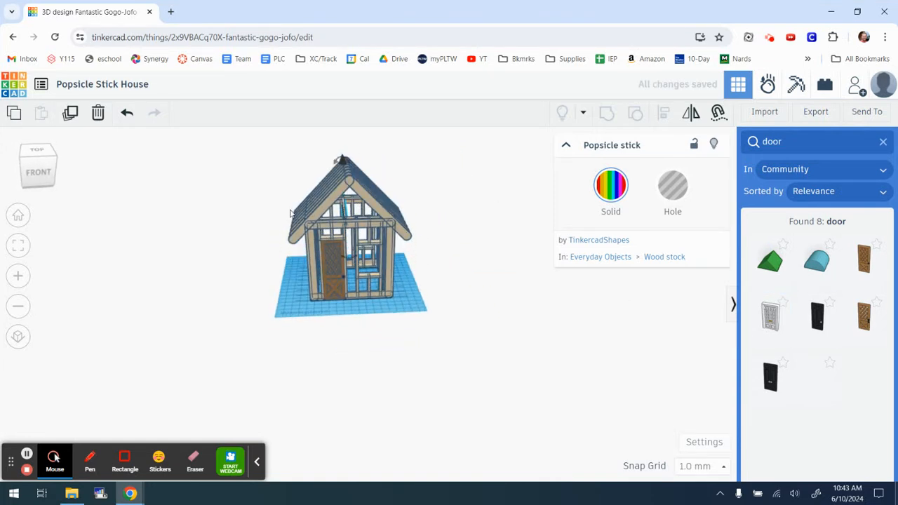
pyautogui.scroll(3, 379, 233)
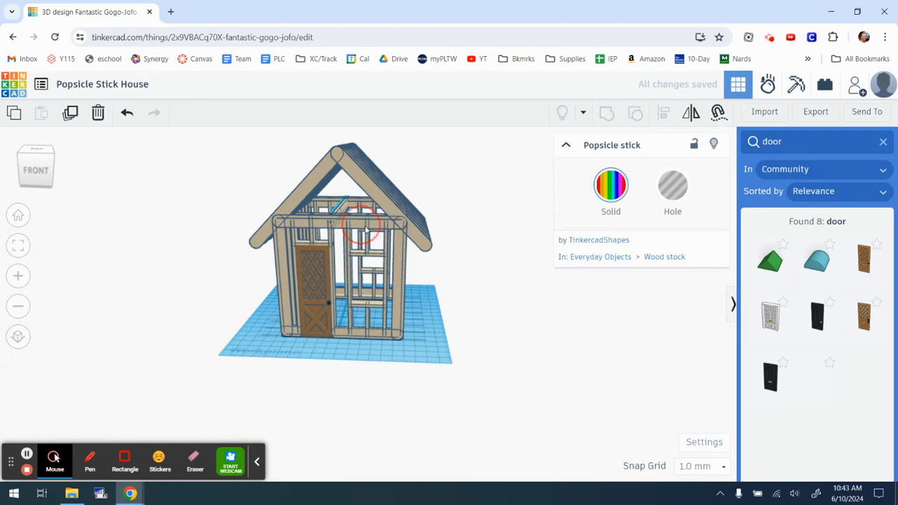
pyautogui.scroll(5, 338, 222)
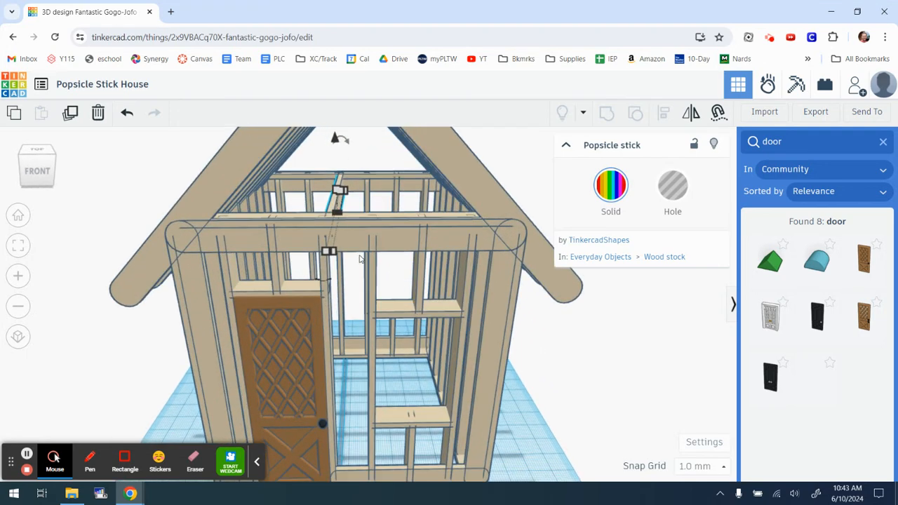
pyautogui.press('Right')
pyautogui.press('Right')
pyautogui.press('Right')
pyautogui.press('Right')
pyautogui.press('Right')
pyautogui.press('Right')
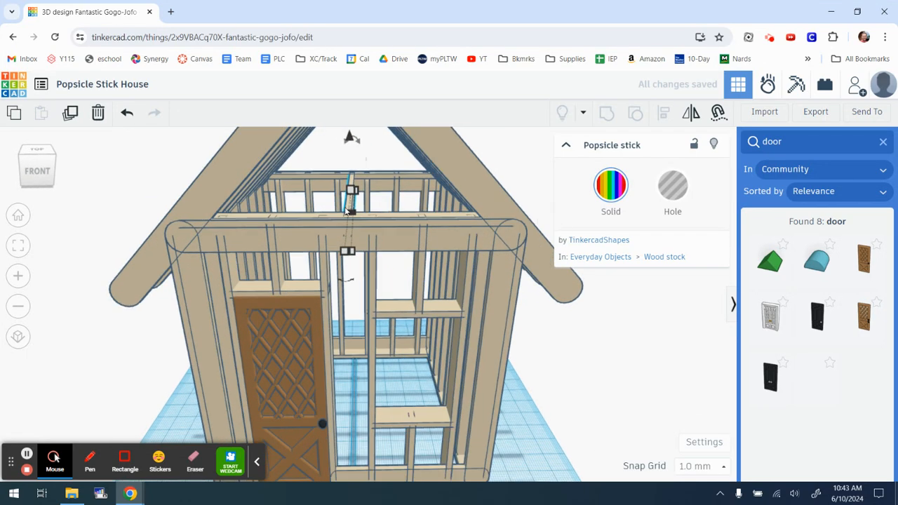
# - Raise the centred stick up to the roof peak, about 159 mm above the workplane, as the ridge between the rafter pairs
pyautogui.scroll(-4, 354, 239)
pyautogui.scroll(-4, 407, 146)
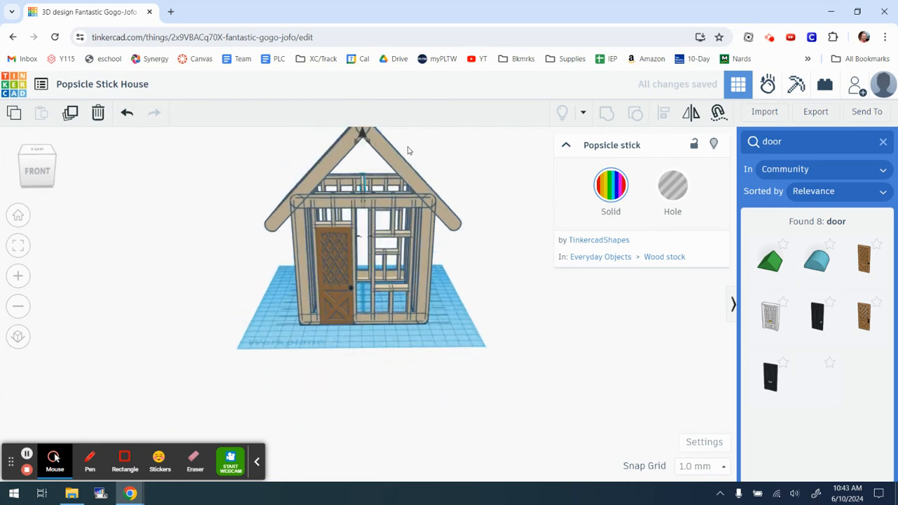
pyautogui.scroll(3, 393, 183)
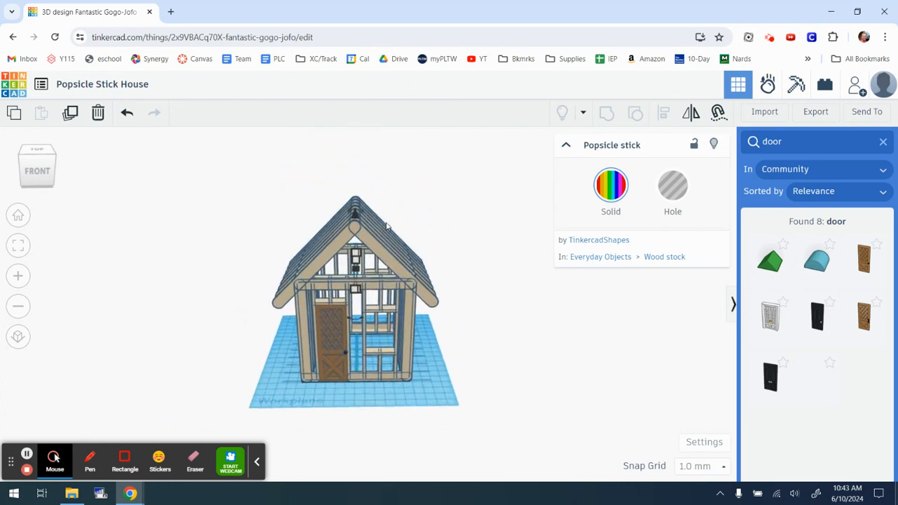
pyautogui.moveTo(349, 219); pyautogui.dragTo(345, 150)
pyautogui.scroll(1, 337, 225)
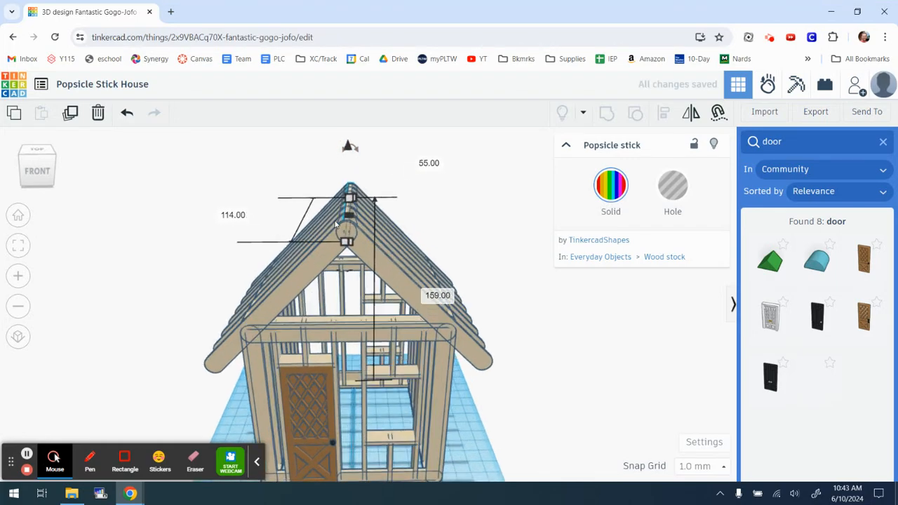
pyautogui.click(498, 217)
# - Examine the framed house from the front and at an angle, including the roof peak, front wall and door
pyautogui.moveTo(498, 216); pyautogui.dragTo(470, 218, button='right')
pyautogui.scroll(-3, 338, 300)
pyautogui.moveTo(330, 328); pyautogui.dragTo(354, 342, button='right')
pyautogui.moveTo(383, 290); pyautogui.dragTo(427, 265, button='middle')
pyautogui.scroll(3, 488, 304)
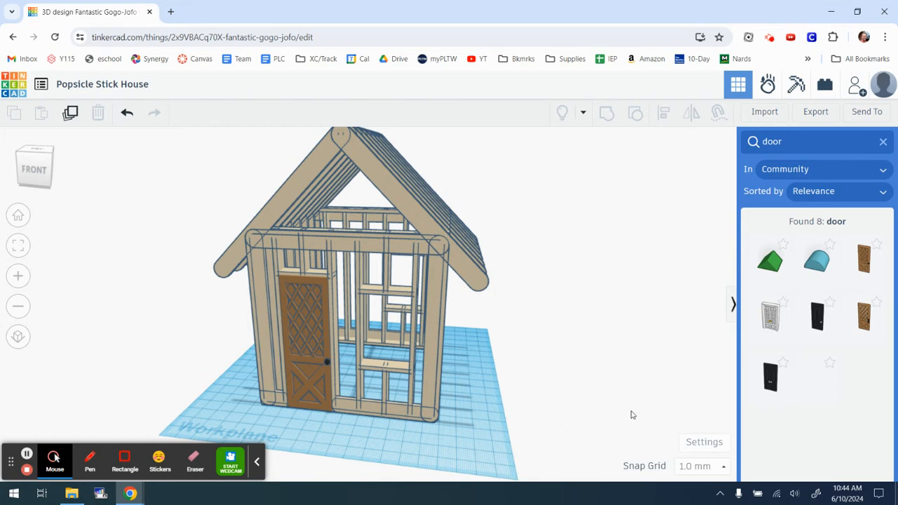
pyautogui.scroll(2, 427, 292)
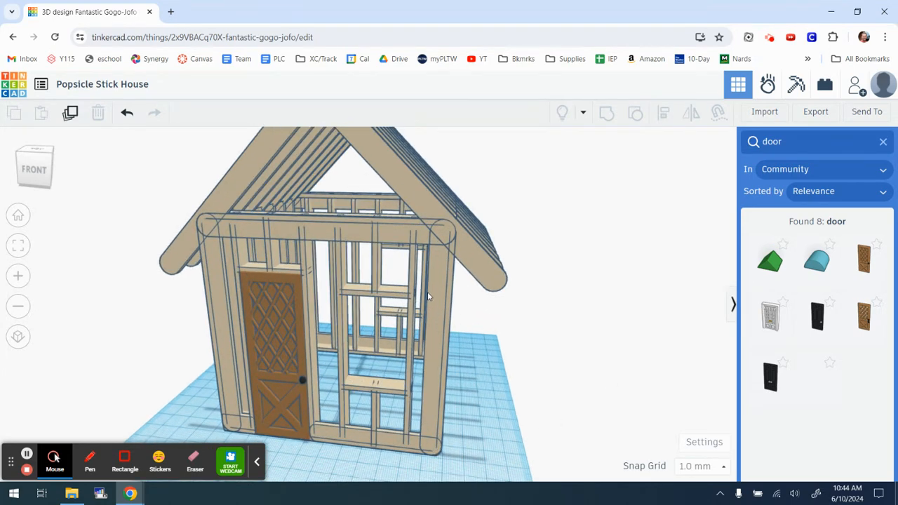
pyautogui.scroll(-2, 427, 292)
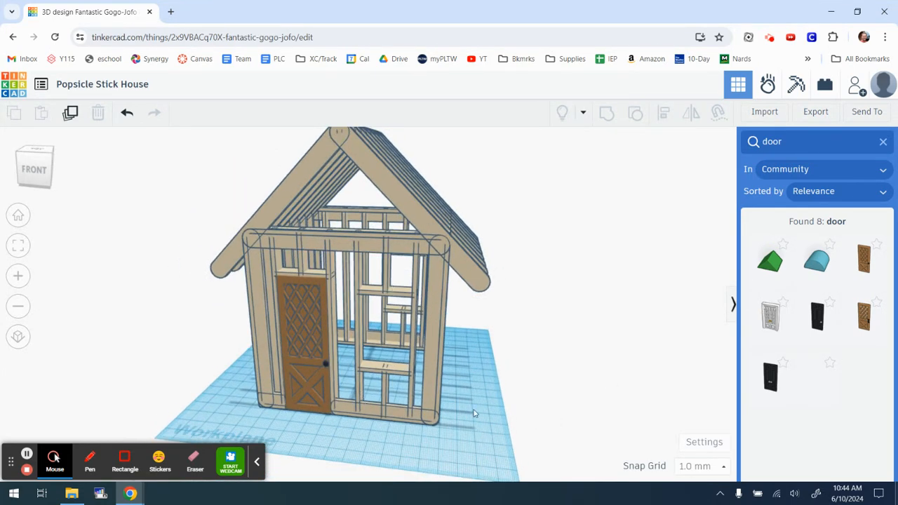
pyautogui.scroll(-1, 446, 347)
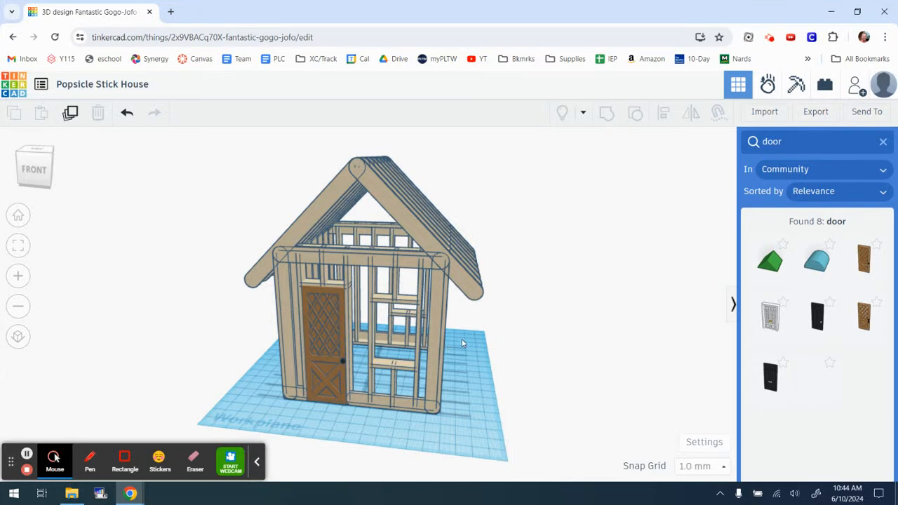